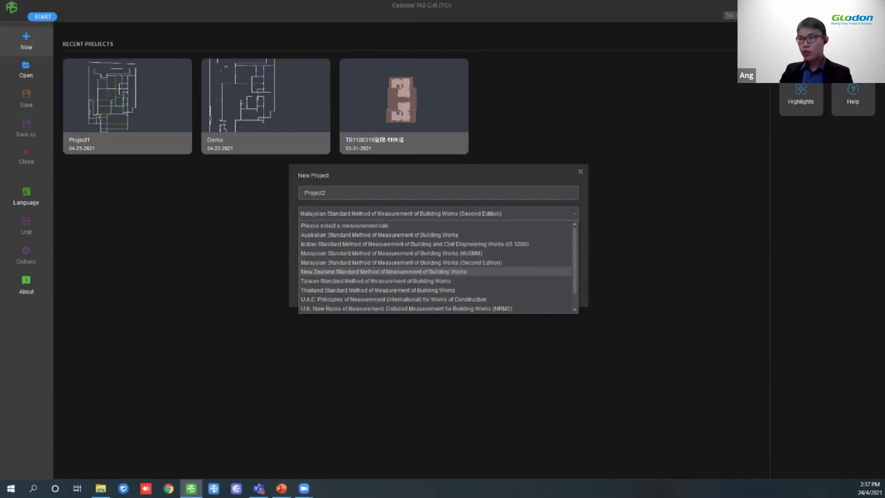
Create the metric project Project2 using the Malaysian Standard Method of Measurement of Building Works (Second Edition), with ground elevation 0.000 m.
{"action": "scroll", "coordinate": [435, 267], "scroll_direction": "down", "scroll_amount": 1}
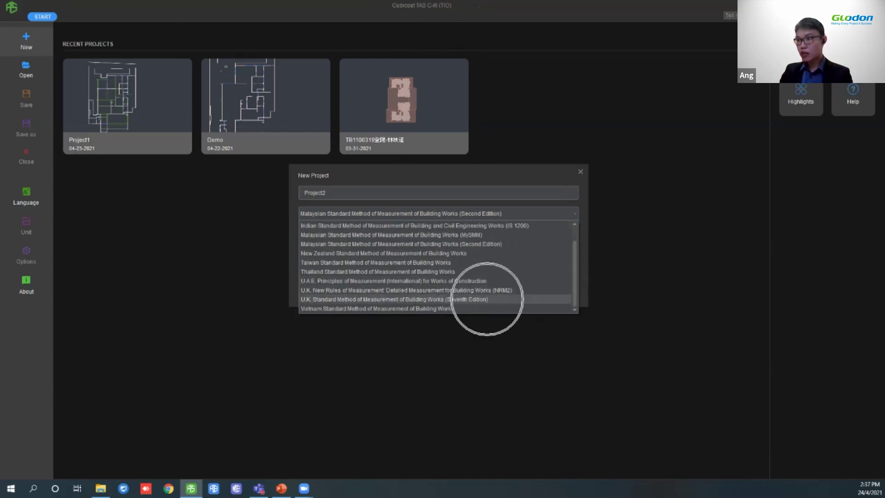
{"action": "scroll", "coordinate": [487, 295], "scroll_direction": "up", "scroll_amount": 1}
{"action": "left_click", "coordinate": [431, 263]}
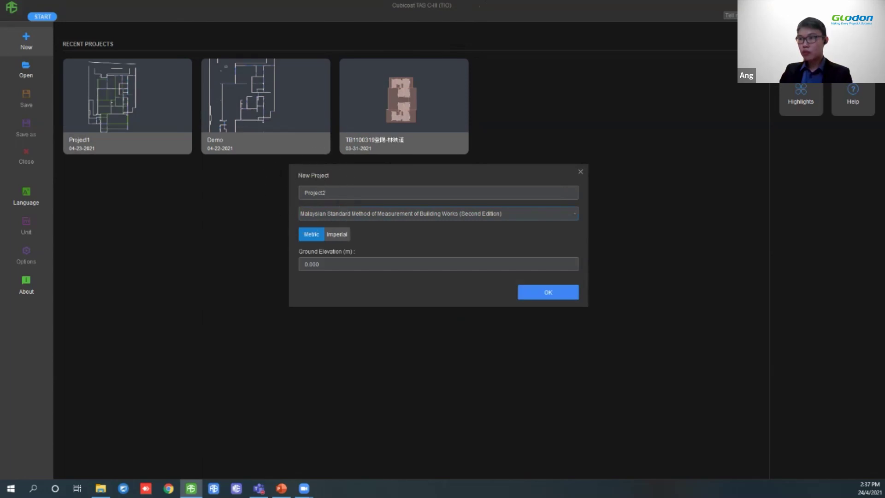
{"action": "left_click", "coordinate": [535, 290]}
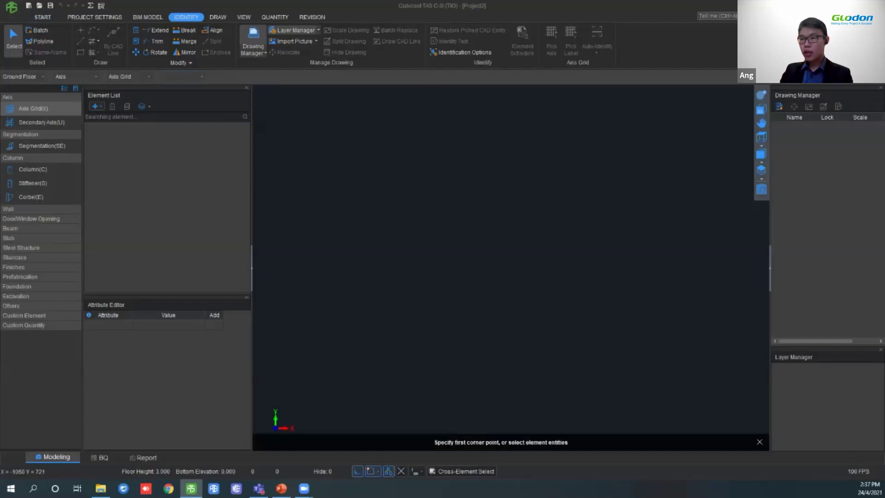
Start an RVT import and load the file Sample Project 2 (Base)-rvt20.rvt from the 0410 TIO Workshop folder.
{"action": "left_click", "coordinate": [148, 17]}
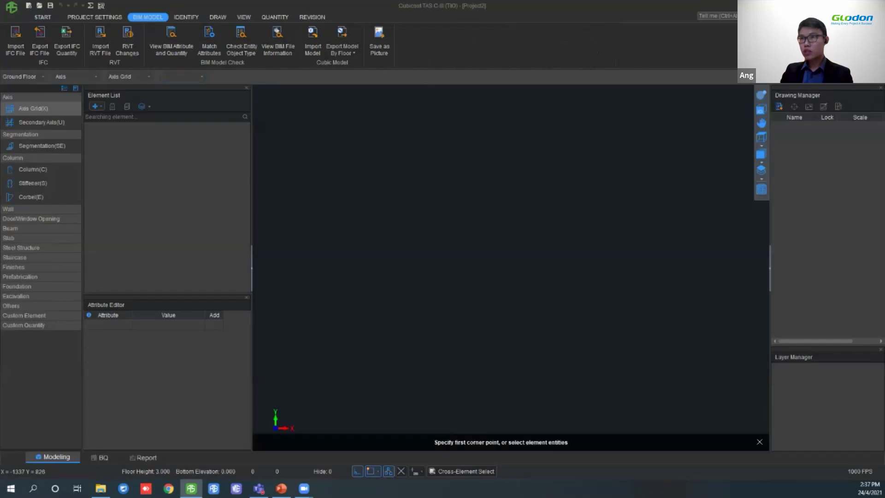
{"action": "left_click", "coordinate": [101, 51]}
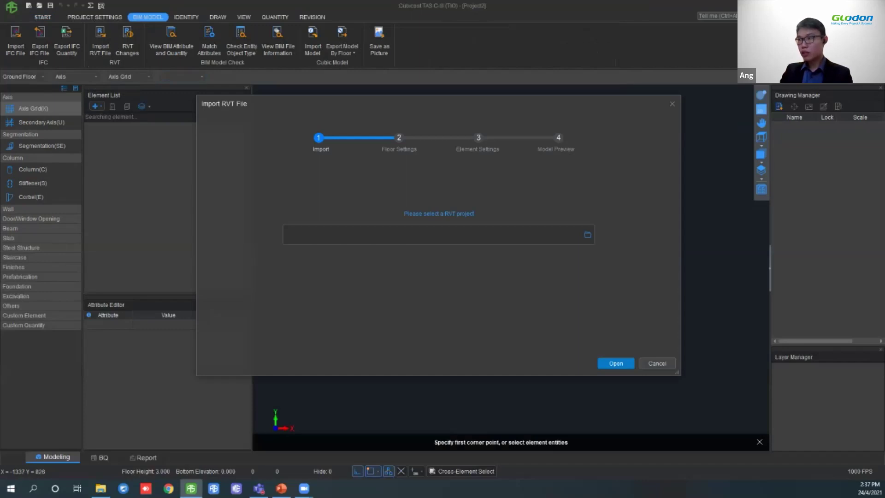
{"action": "left_click", "coordinate": [587, 234]}
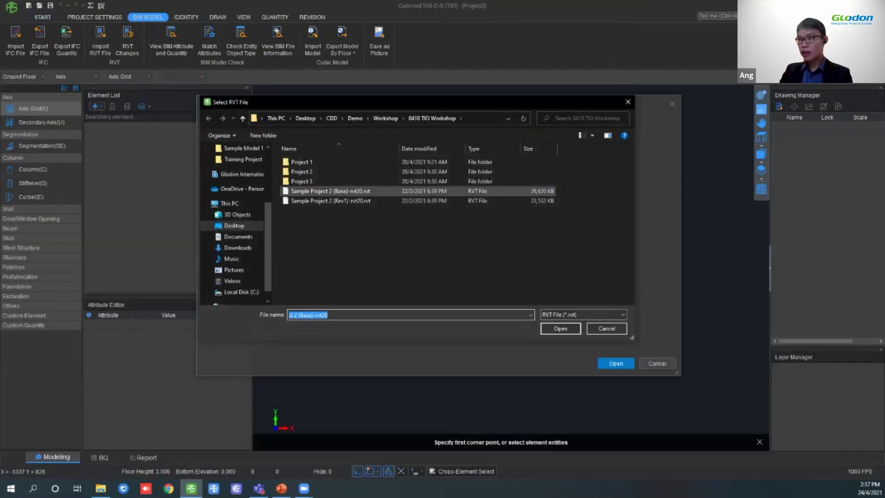
{"action": "key", "text": "ctrl"}
{"action": "key", "text": "ctrl"}
{"action": "key", "text": "ctrl"}
{"action": "key", "text": "ctrl"}
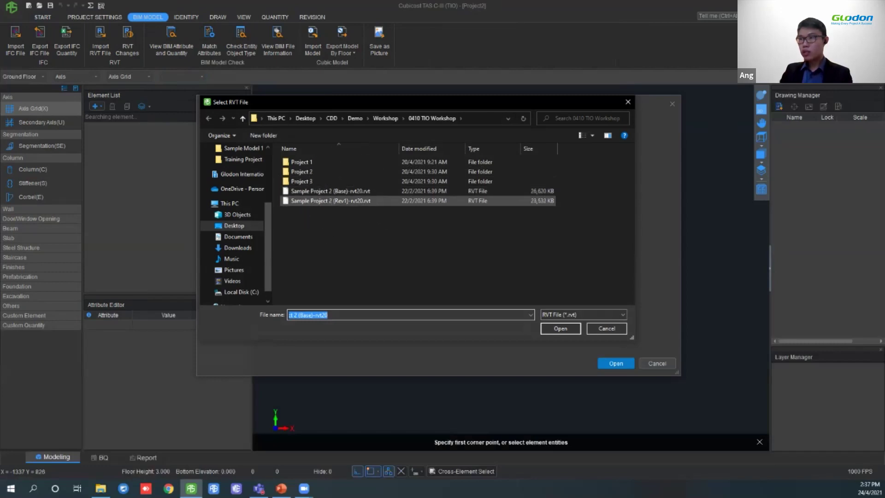
{"action": "key", "text": "ctrl"}
{"action": "key", "text": "ctrl"}
{"action": "double_click", "coordinate": [352, 192]}
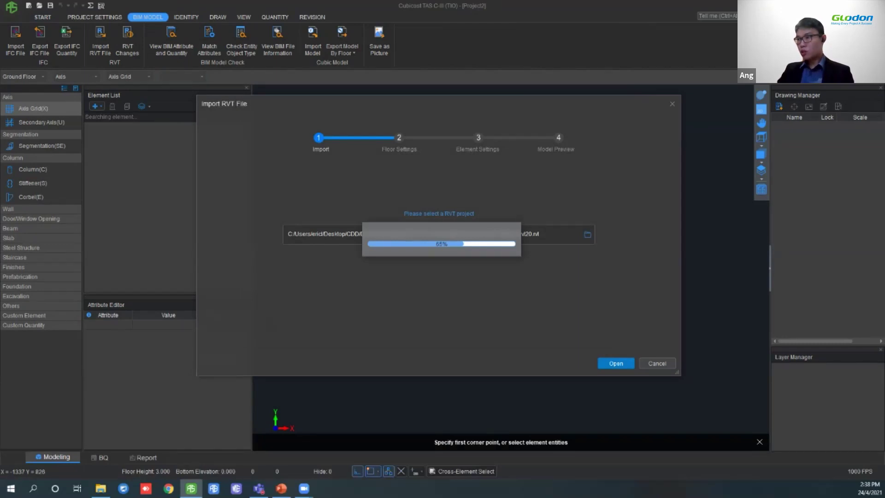
Set 1st Storey as the reference floor for the RVT import and proceed to the element settings.
{"action": "scroll", "coordinate": [436, 258], "scroll_direction": "down", "scroll_amount": 5}
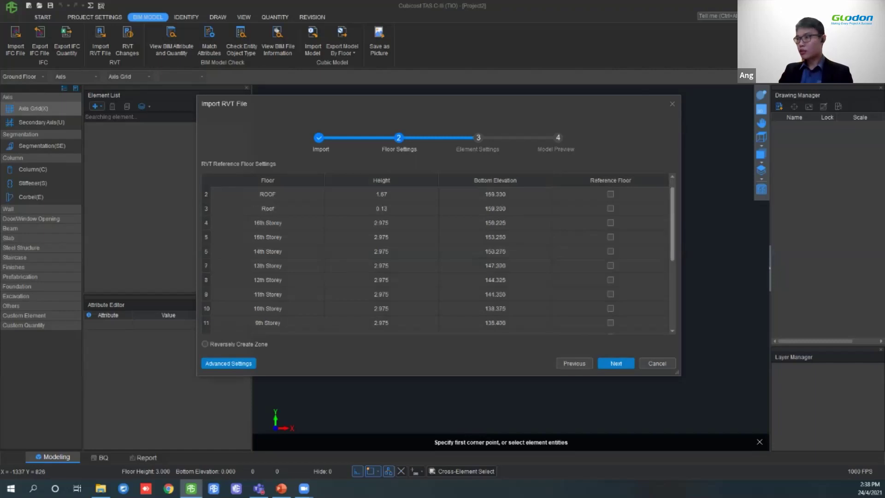
{"action": "scroll", "coordinate": [436, 258], "scroll_direction": "up", "scroll_amount": 5}
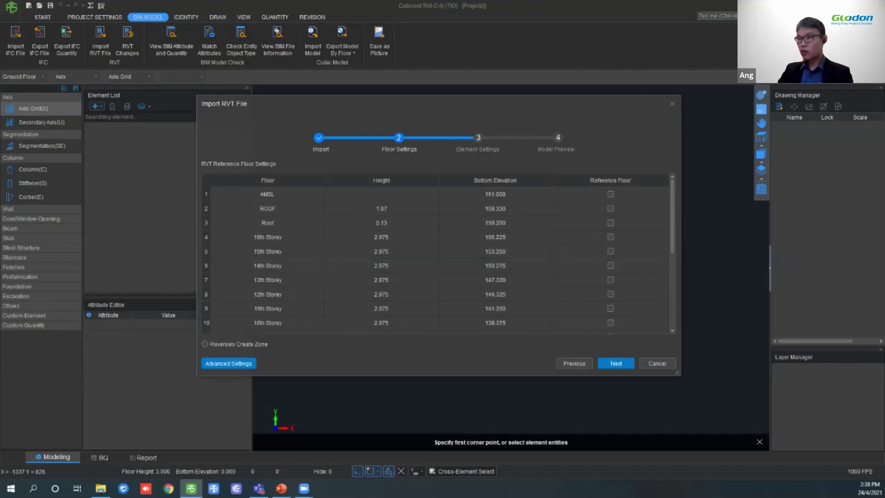
{"action": "key", "text": "ctrl"}
{"action": "key", "text": "ctrl"}
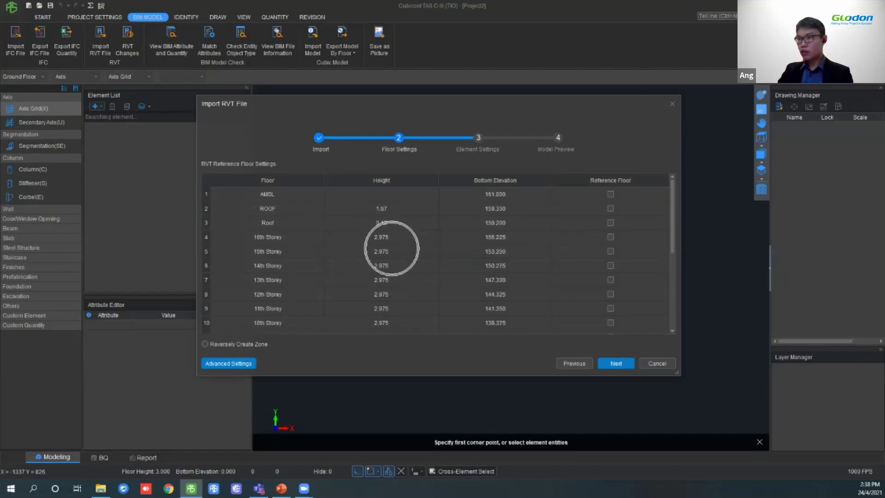
{"action": "scroll", "coordinate": [436, 258], "scroll_direction": "down", "scroll_amount": 3}
{"action": "scroll", "coordinate": [435, 258], "scroll_direction": "down", "scroll_amount": 1}
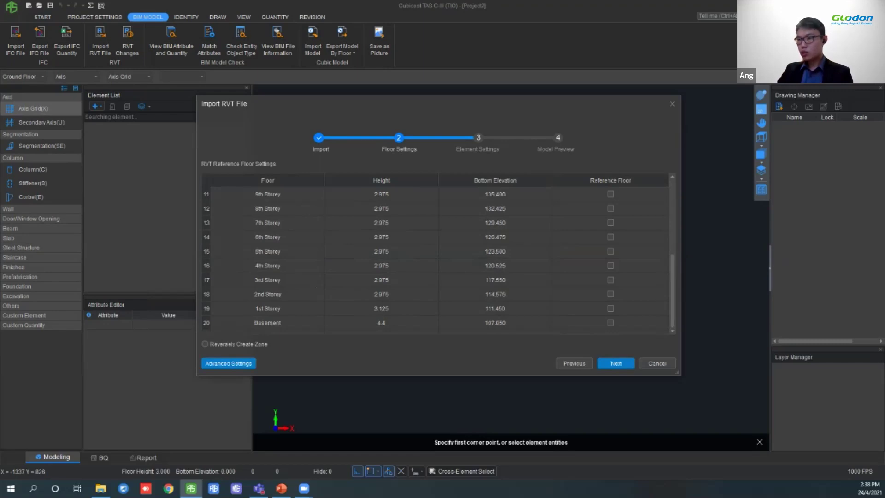
{"action": "key", "text": "ctrl"}
{"action": "key", "text": "ctrl"}
{"action": "left_click", "coordinate": [611, 309]}
{"action": "key", "text": "ctrl"}
{"action": "key", "text": "ctrl"}
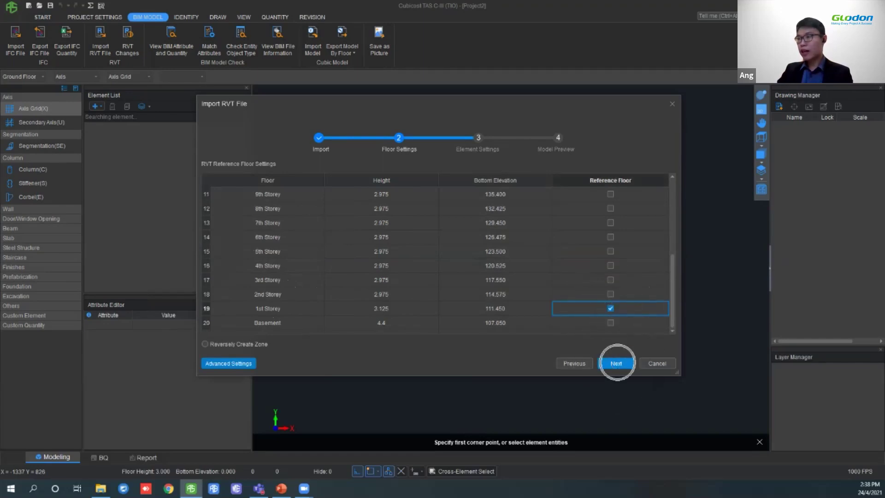
{"action": "left_click", "coordinate": [616, 363]}
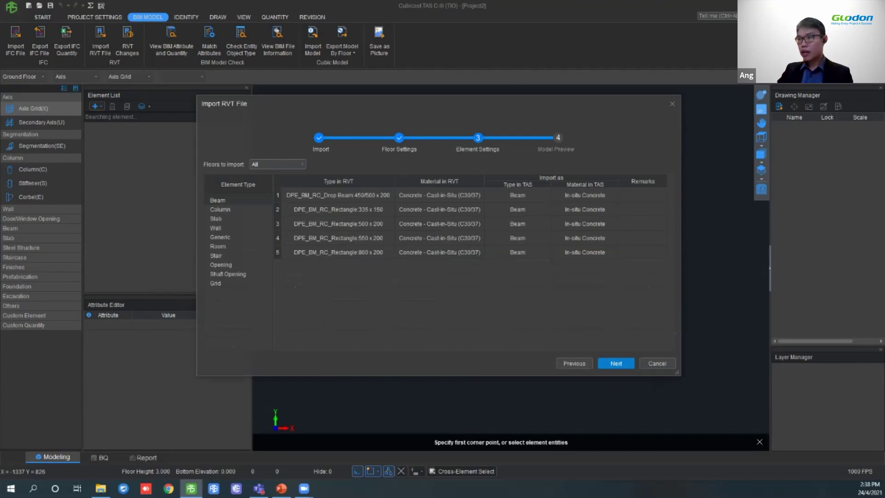
Review how the column, slab, wall and generic elements of the RVT file are mapped for import.
{"action": "key", "text": "ctrl"}
{"action": "left_click", "coordinate": [220, 210]}
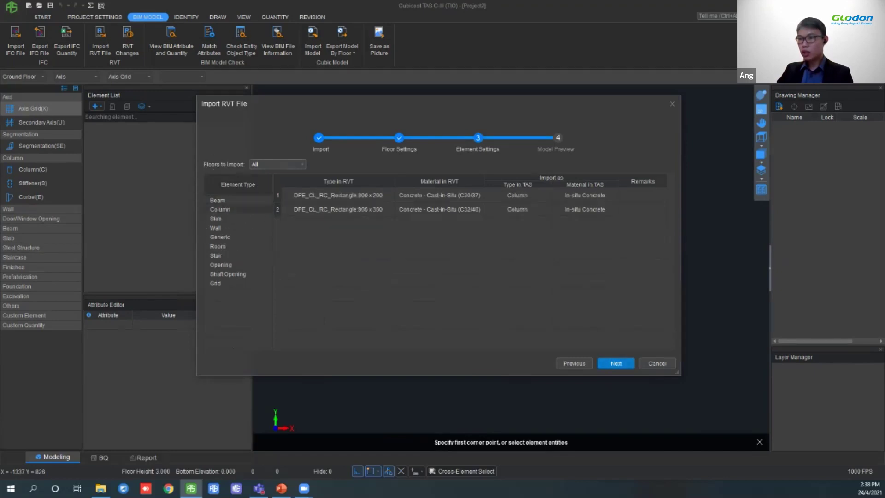
{"action": "left_click", "coordinate": [216, 219]}
{"action": "left_click", "coordinate": [215, 228]}
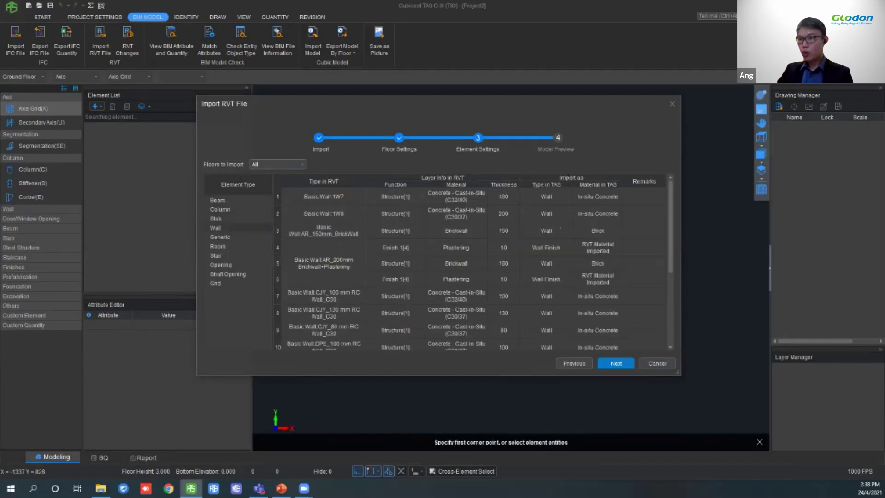
{"action": "left_click", "coordinate": [220, 238]}
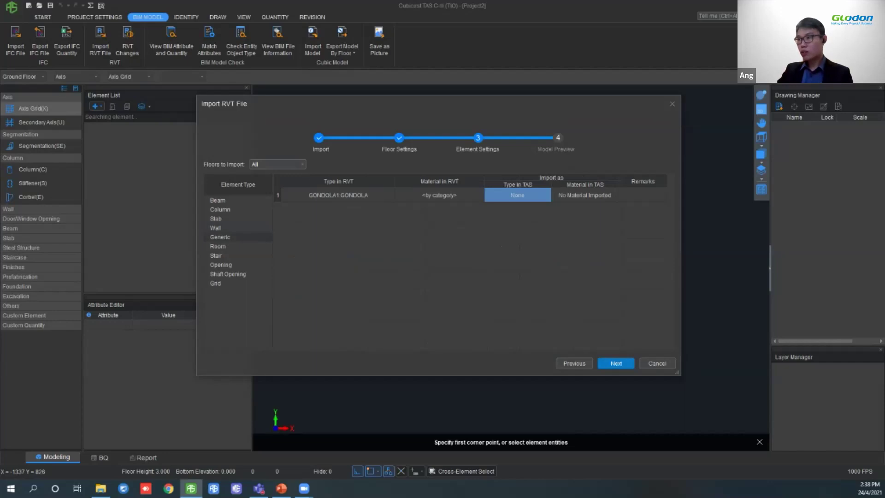
{"action": "left_click", "coordinate": [517, 195]}
{"action": "left_click", "coordinate": [517, 195]}
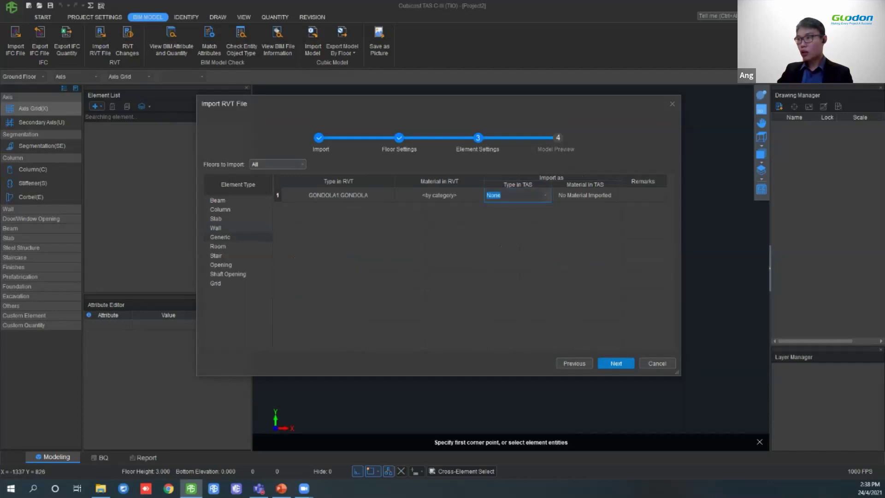
{"action": "left_click", "coordinate": [530, 229]}
{"action": "key", "text": "Escape"}
Examine the beam mapping, comparing type and material in RVT with the type and material in TAS.
{"action": "left_click", "coordinate": [218, 200]}
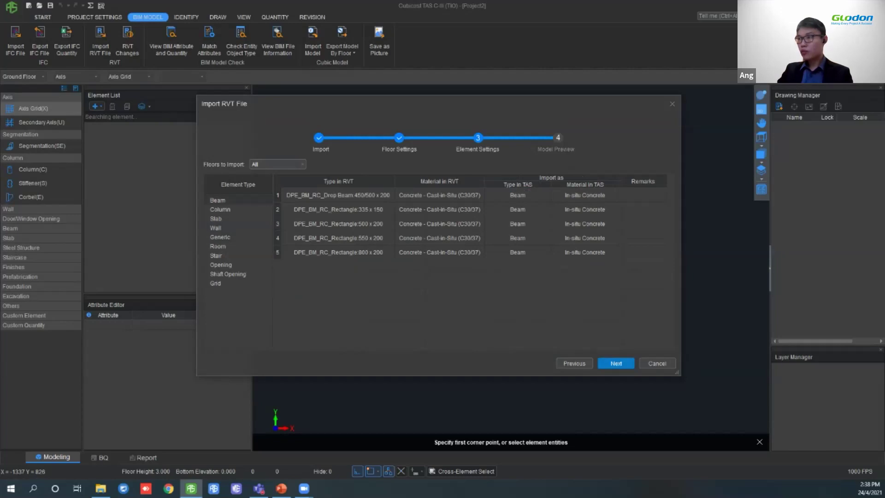
{"action": "left_click", "coordinate": [434, 181]}
{"action": "left_click", "coordinate": [410, 197]}
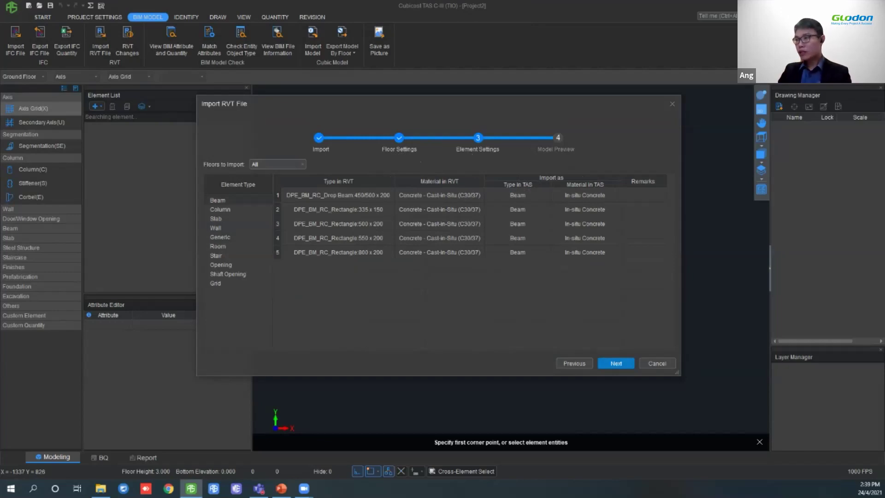
{"action": "left_click", "coordinate": [538, 187]}
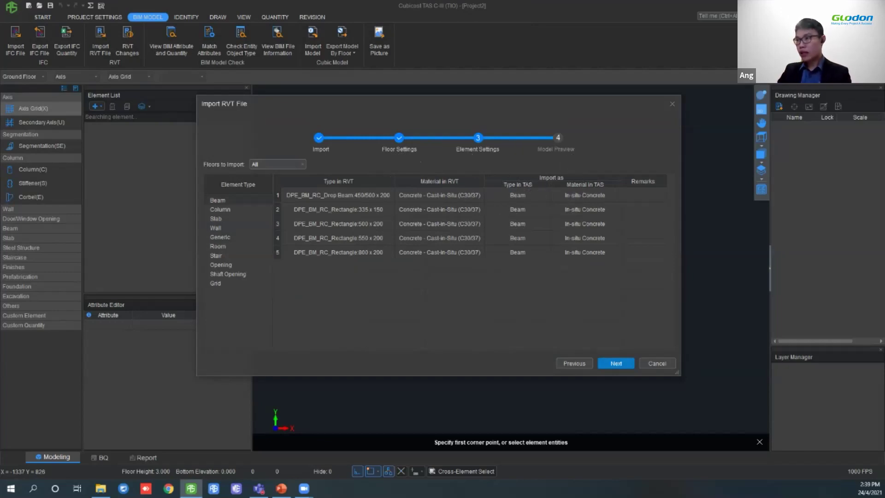
{"action": "left_click", "coordinate": [509, 197]}
{"action": "left_click", "coordinate": [576, 195]}
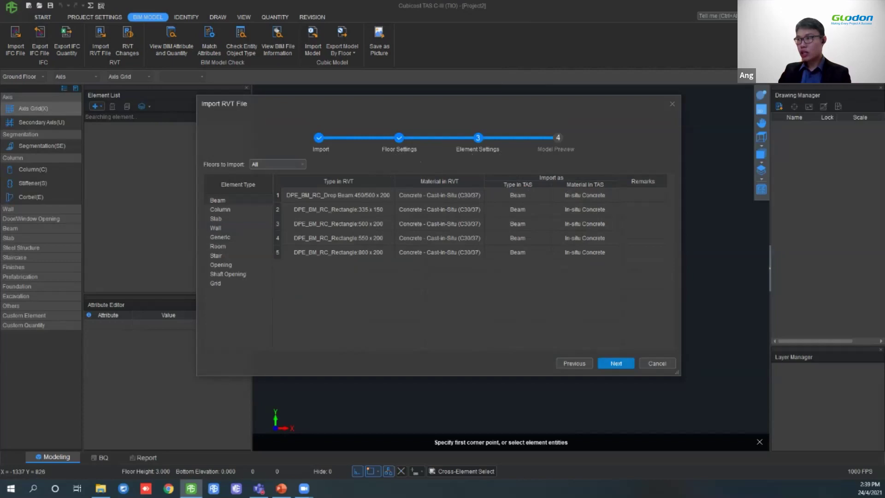
Set the TAS type of the 450/500 x 200 drop beam to Column.
{"action": "double_click", "coordinate": [518, 195]}
{"action": "left_click", "coordinate": [545, 195]}
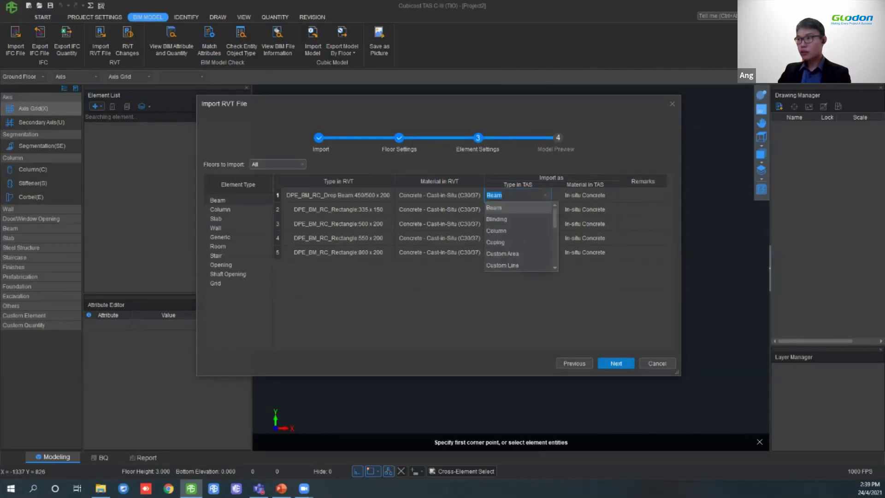
{"action": "scroll", "coordinate": [518, 230], "scroll_direction": "down", "scroll_amount": 2}
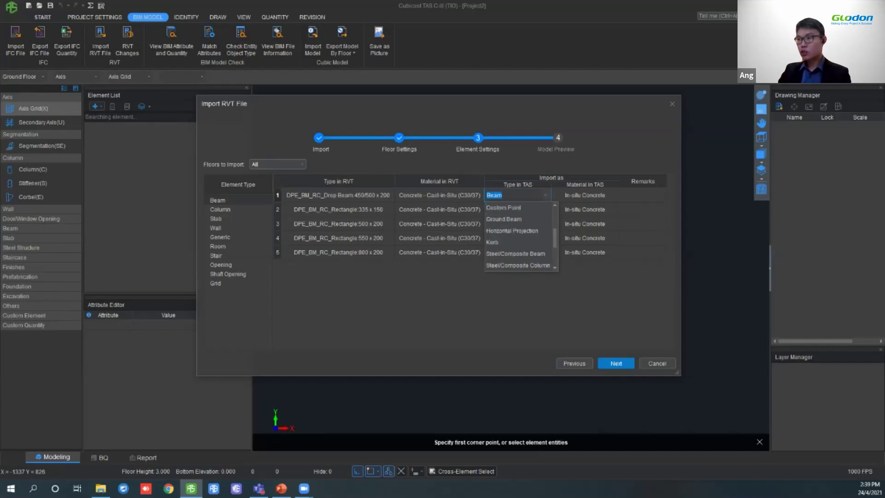
{"action": "scroll", "coordinate": [518, 231], "scroll_direction": "up", "scroll_amount": 2}
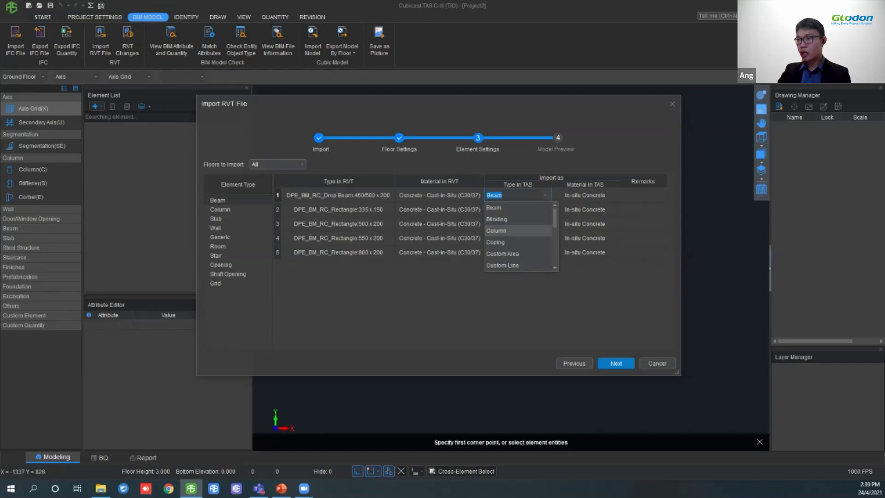
{"action": "left_click", "coordinate": [507, 230]}
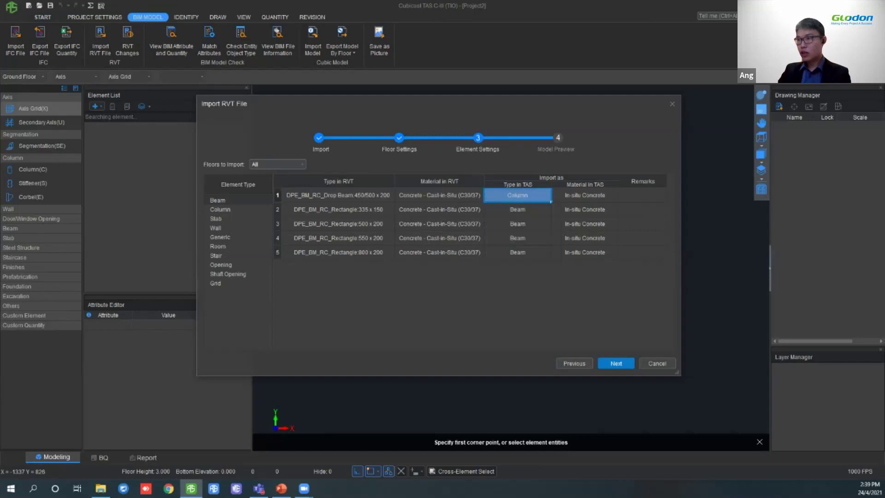
{"action": "left_click", "coordinate": [515, 195]}
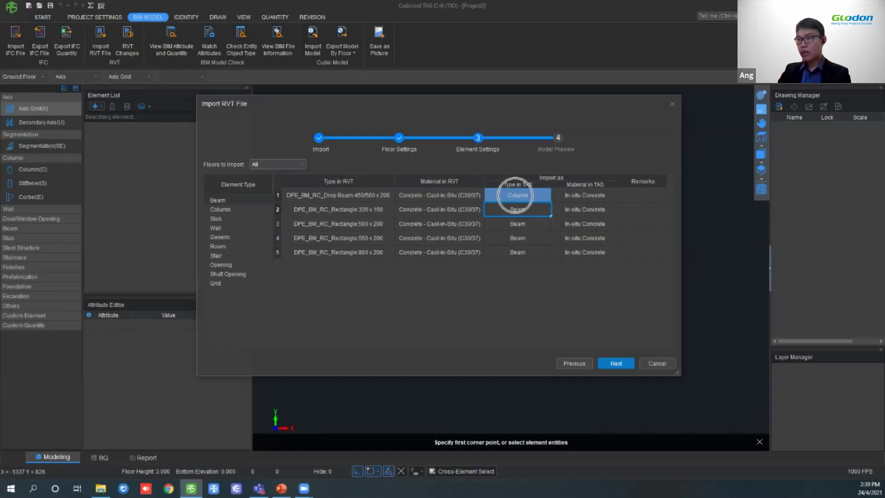
Set the TAS material of the 450/500 x 200 drop beam to Precast Concrete.
{"action": "left_click", "coordinate": [585, 195]}
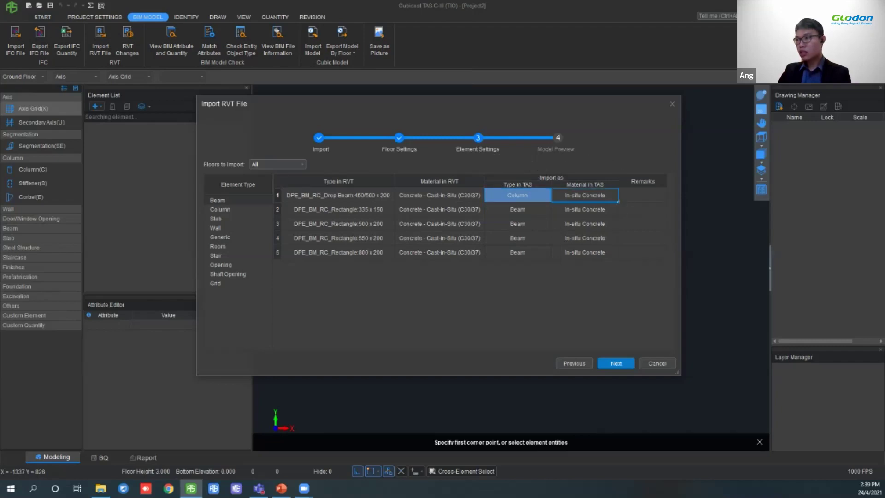
{"action": "left_click", "coordinate": [584, 195]}
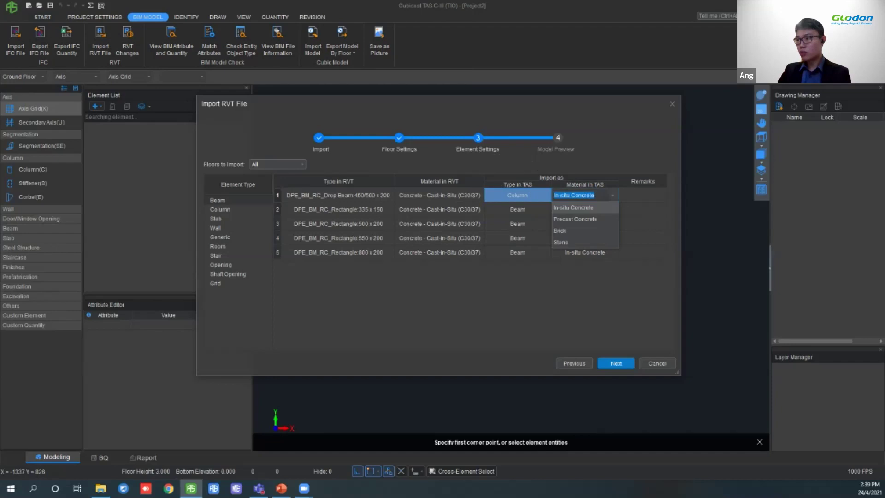
{"action": "left_click", "coordinate": [575, 219]}
{"action": "left_click", "coordinate": [642, 224]}
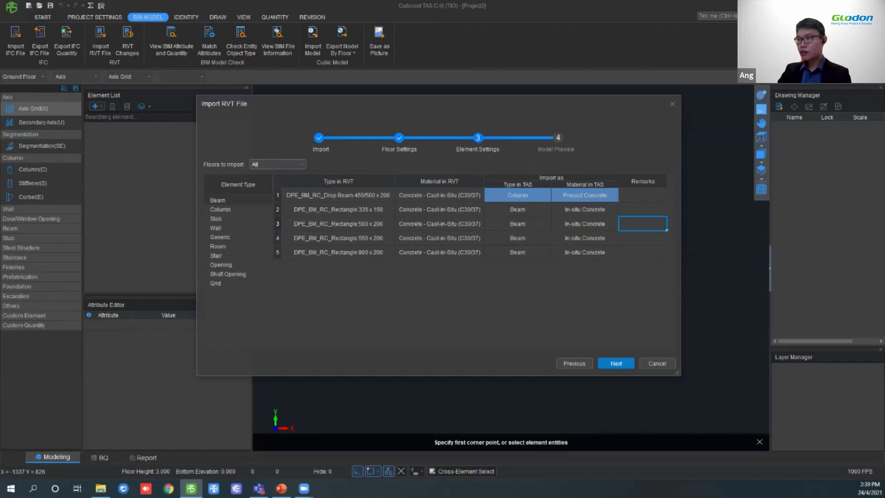
Restore the 450/500 x 200 drop beam's mapping to material In-situ Concrete and type Beam.
{"action": "left_click", "coordinate": [585, 195]}
{"action": "left_click", "coordinate": [575, 208]}
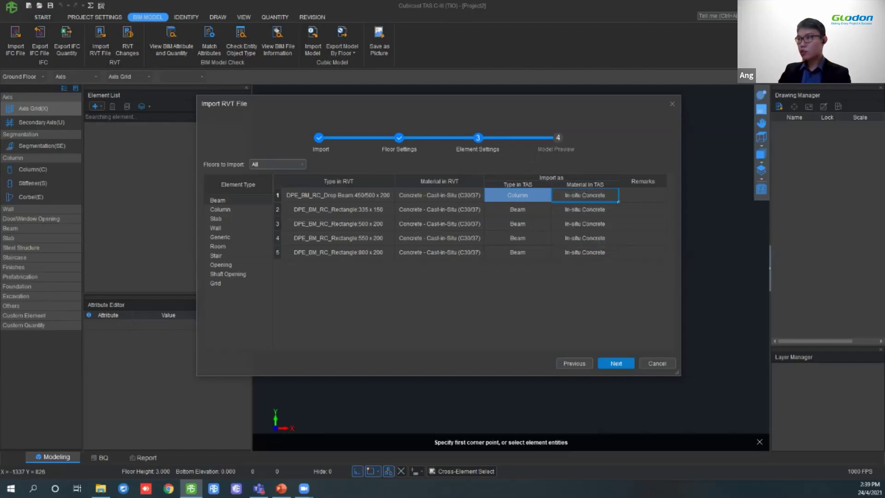
{"action": "left_click", "coordinate": [517, 195]}
{"action": "left_click", "coordinate": [517, 207]}
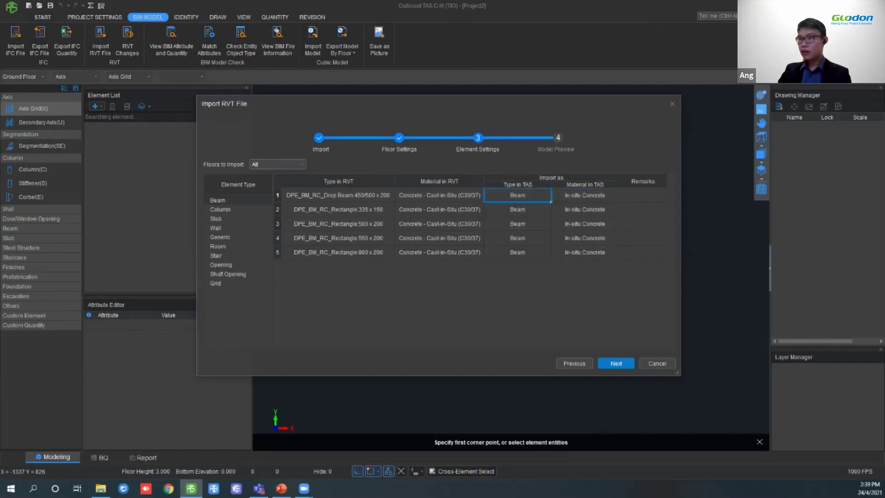
Check the column, wall, stair, opening, grid and beam mappings, and accept the element settings to continue the import.
{"action": "left_click", "coordinate": [220, 209]}
{"action": "left_click", "coordinate": [215, 228]}
{"action": "left_click", "coordinate": [217, 256]}
{"action": "left_click", "coordinate": [222, 264]}
{"action": "left_click", "coordinate": [215, 284]}
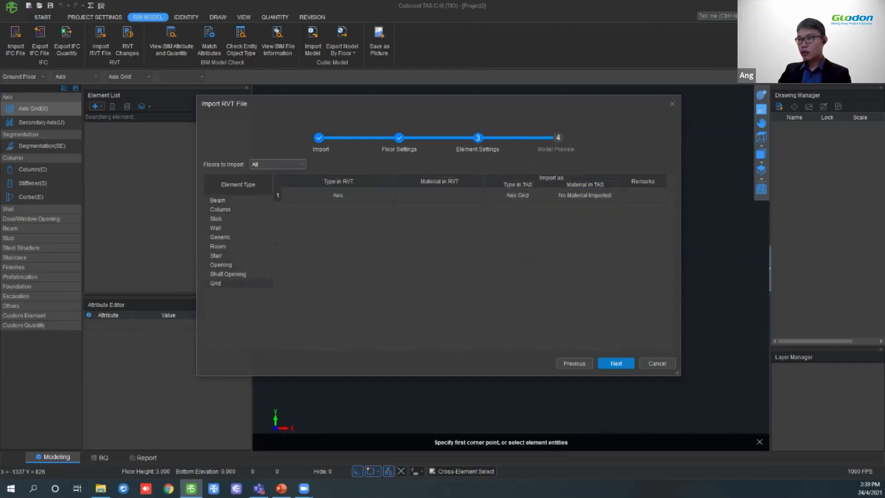
{"action": "left_click", "coordinate": [218, 200]}
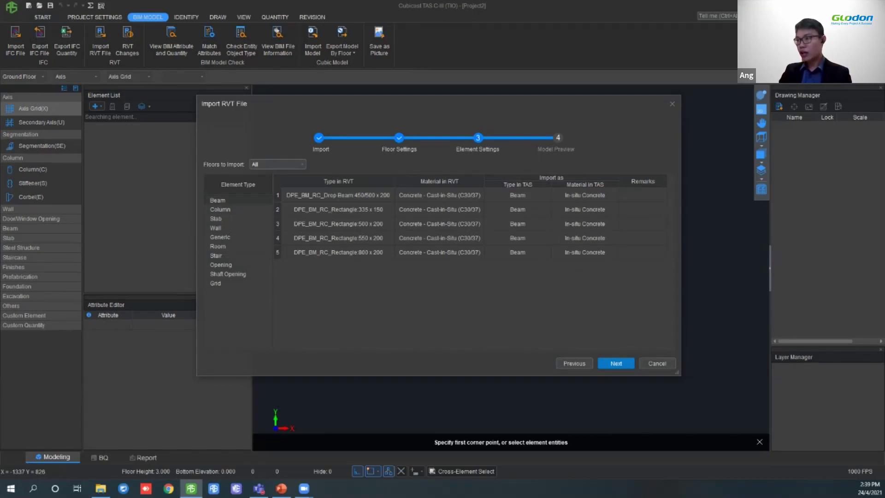
{"action": "left_click", "coordinate": [617, 363]}
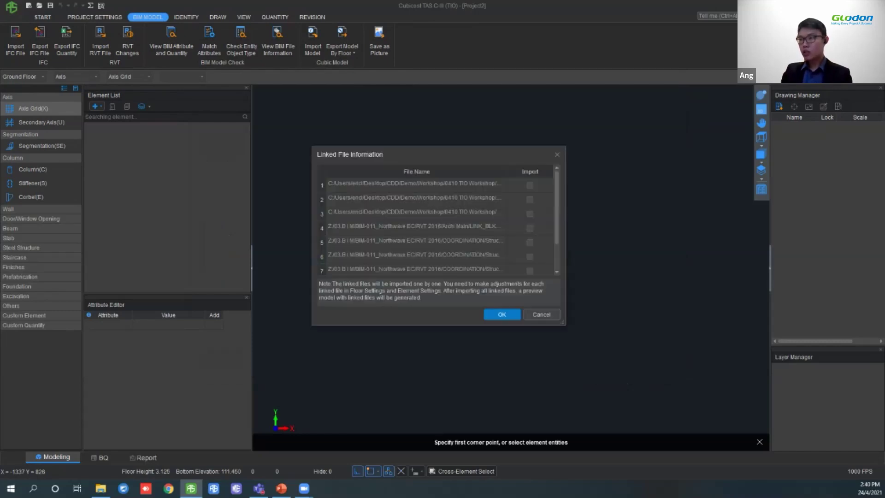
Continue without importing any linked files, preview the Revit model and complete its import into the project.
{"action": "key", "text": "Return"}
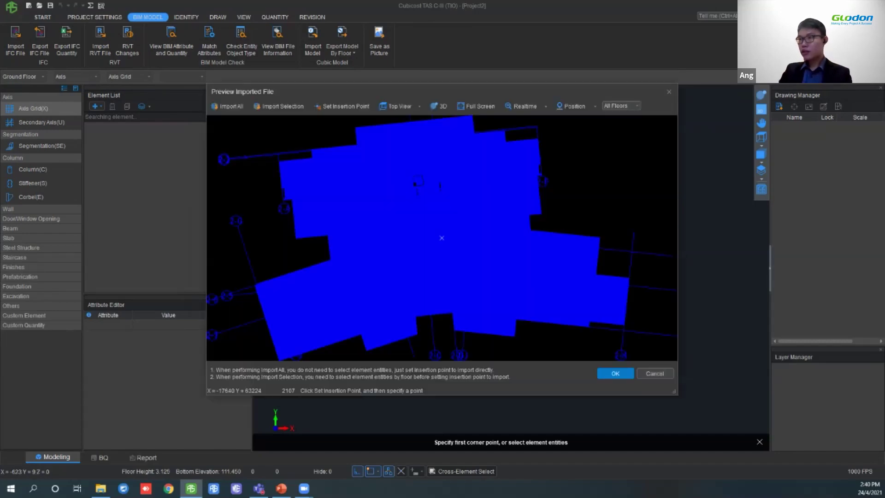
{"action": "scroll", "coordinate": [441, 238], "scroll_direction": "down", "scroll_amount": 5}
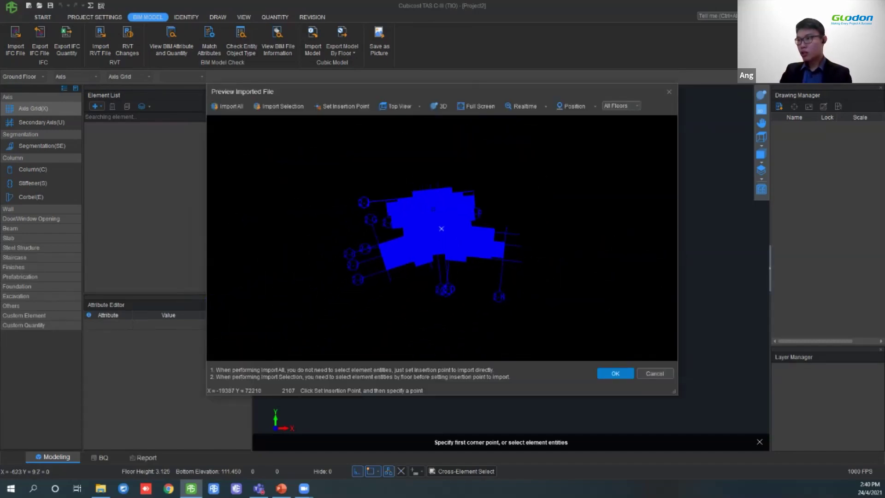
{"action": "scroll", "coordinate": [442, 228], "scroll_direction": "up", "scroll_amount": 4}
{"action": "left_click", "coordinate": [615, 373]}
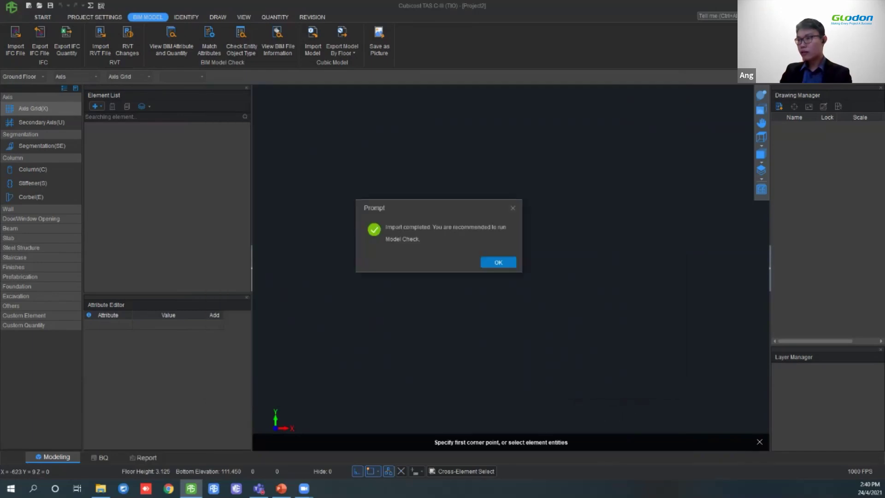
{"action": "left_click", "coordinate": [498, 262]}
Show the imported structure in a tilted 3D view with all floors displayed.
{"action": "scroll", "coordinate": [514, 234], "scroll_direction": "down", "scroll_amount": 1}
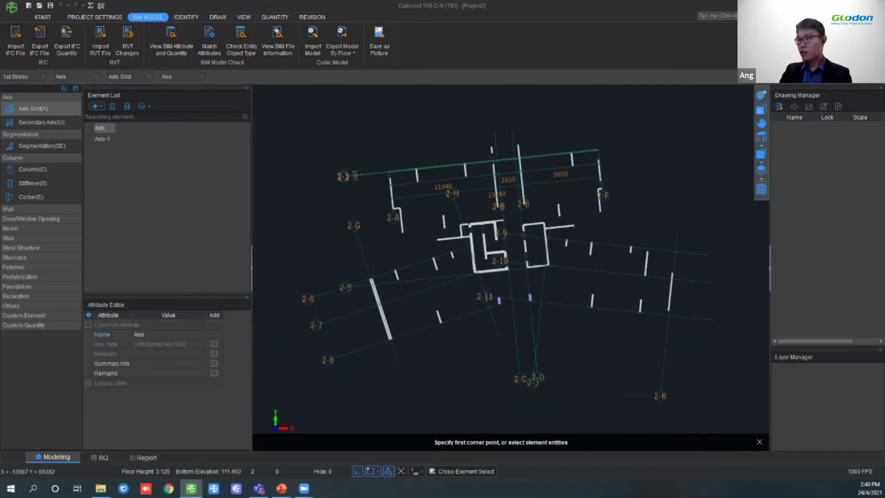
{"action": "left_click", "coordinate": [761, 95]}
{"action": "left_click_drag", "start_coordinate": [511, 299], "coordinate": [553, 211]}
{"action": "left_click_drag", "start_coordinate": [511, 276], "coordinate": [511, 295]}
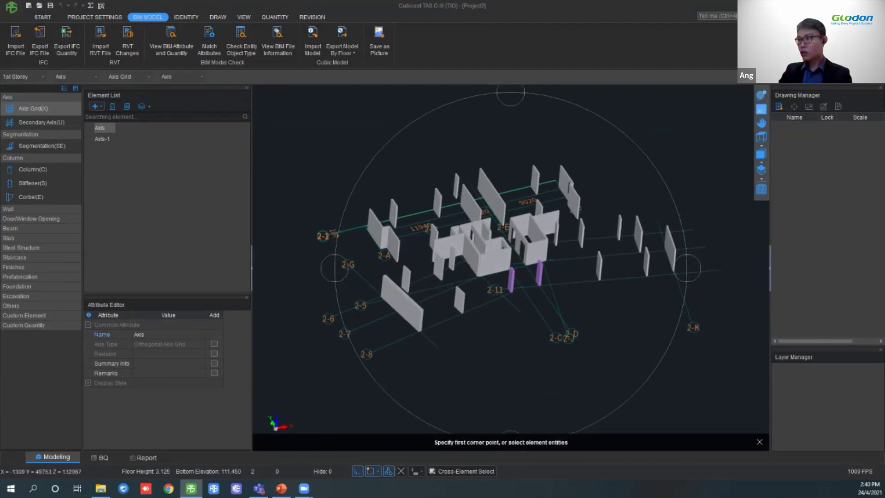
{"action": "left_click", "coordinate": [761, 178]}
{"action": "left_click", "coordinate": [797, 210]}
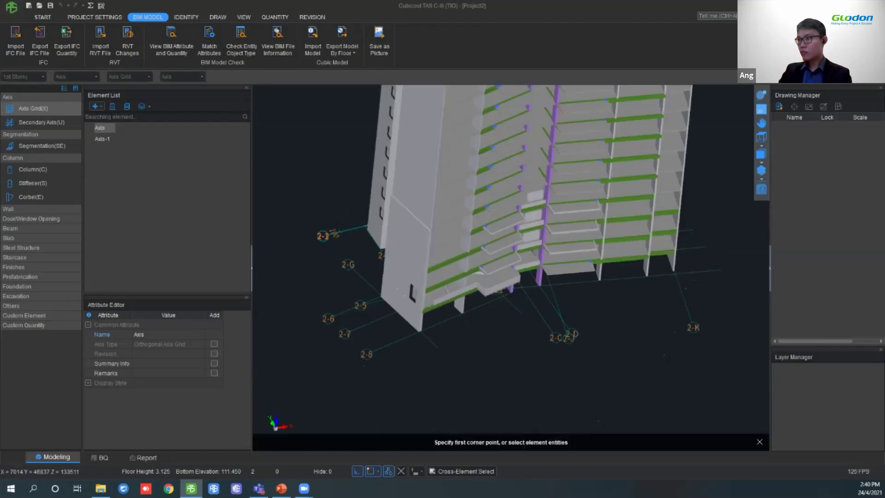
Examine the whole imported tower from several sides in 3D.
{"action": "middle_click_drag", "start_coordinate": [511, 240], "coordinate": [504, 257]}
{"action": "scroll", "coordinate": [505, 221], "scroll_direction": "down", "scroll_amount": 5}
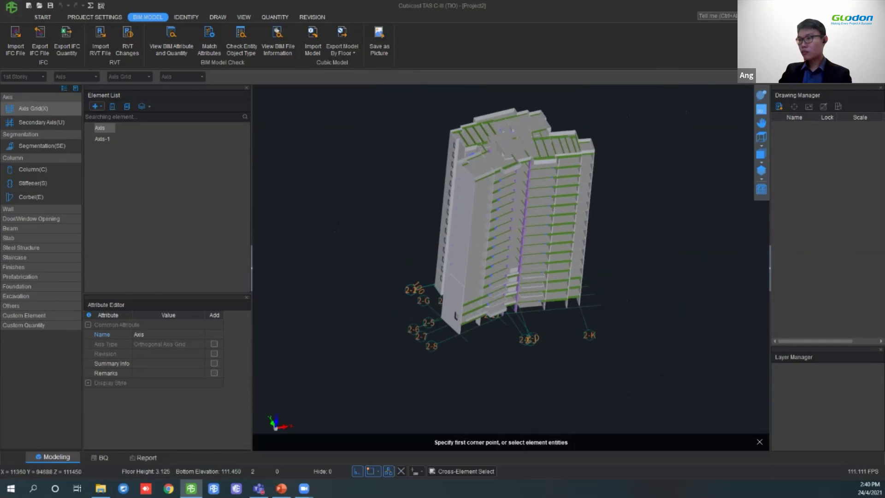
{"action": "left_click_drag", "start_coordinate": [507, 142], "coordinate": [508, 142], "text": "ctrl"}
{"action": "left_click_drag", "start_coordinate": [537, 281], "coordinate": [530, 256], "text": "ctrl"}
{"action": "middle_click_drag", "start_coordinate": [530, 257], "coordinate": [483, 297]}
{"action": "left_click_drag", "start_coordinate": [475, 220], "coordinate": [470, 233], "text": "ctrl"}
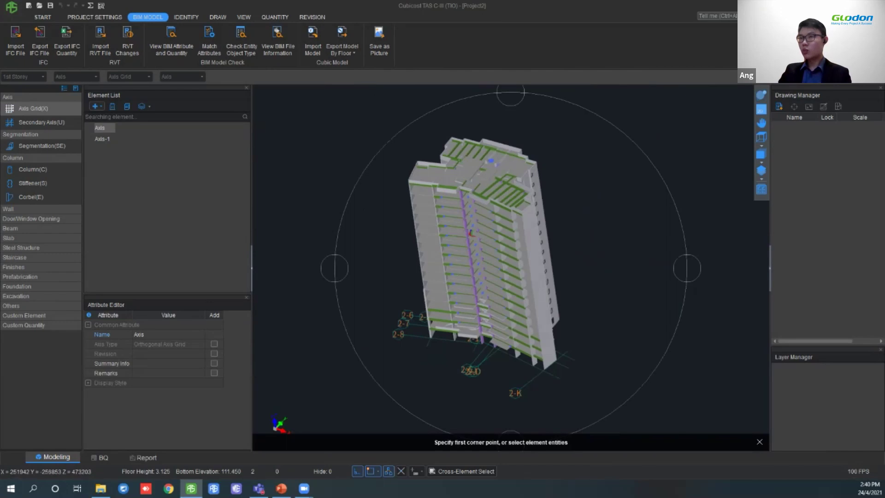
{"action": "left_click_drag", "start_coordinate": [470, 233], "coordinate": [473, 232], "text": "ctrl"}
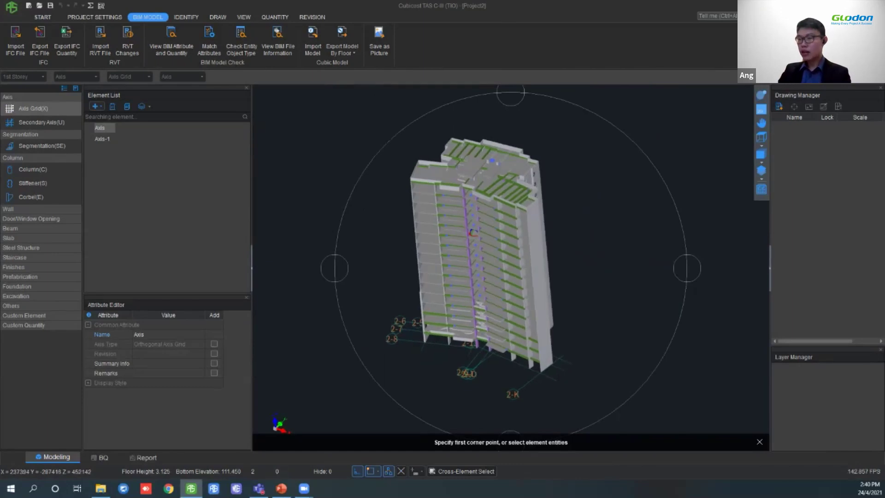
{"action": "middle_click_drag", "start_coordinate": [473, 233], "coordinate": [493, 226]}
{"action": "key", "text": "Escape"}
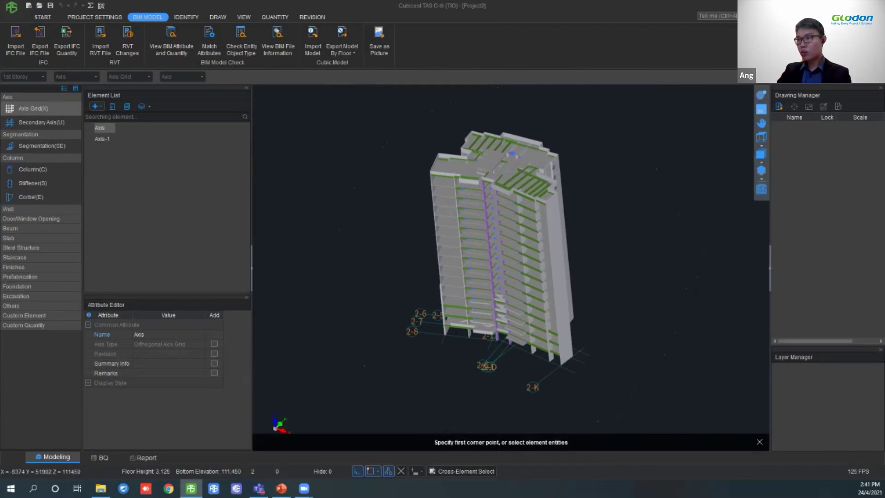
Start the quantity calculation to run Model Check, and move its results clear of the building.
{"action": "left_click", "coordinate": [275, 18]}
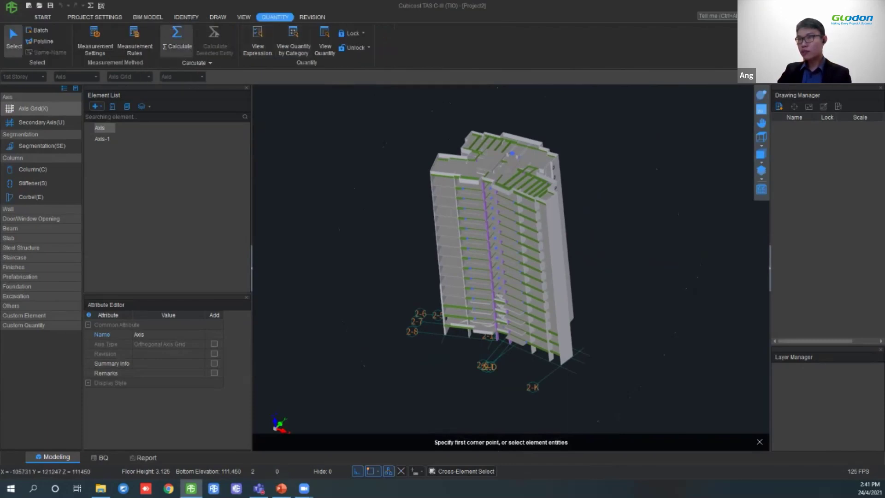
{"action": "left_click", "coordinate": [176, 39]}
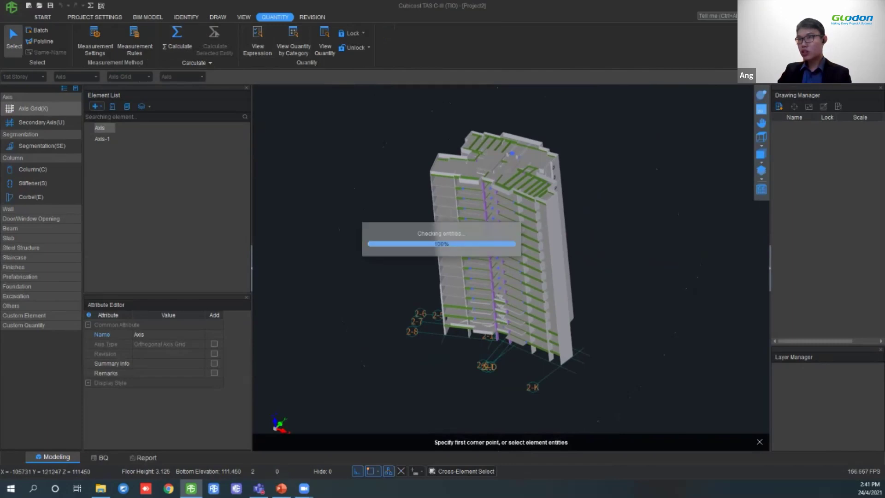
{"action": "left_click_drag", "start_coordinate": [369, 110], "coordinate": [256, 124]}
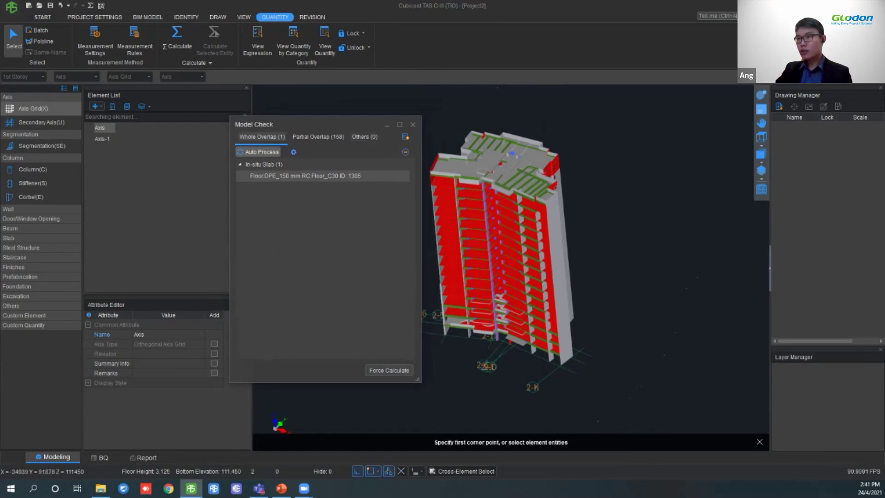
Review the Whole Overlap, Partial Overlap and Others categories of the Model Check results.
{"action": "key", "text": "ctrl"}
{"action": "key", "text": "ctrl"}
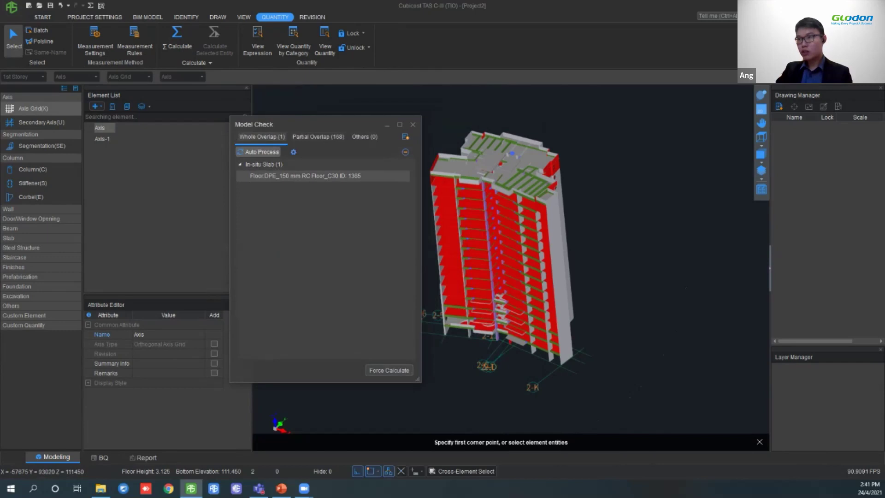
{"action": "key", "text": "ctrl"}
{"action": "key", "text": "ctrl"}
{"action": "left_click", "coordinate": [323, 137]}
{"action": "left_click", "coordinate": [364, 137]}
{"action": "left_click", "coordinate": [262, 137]}
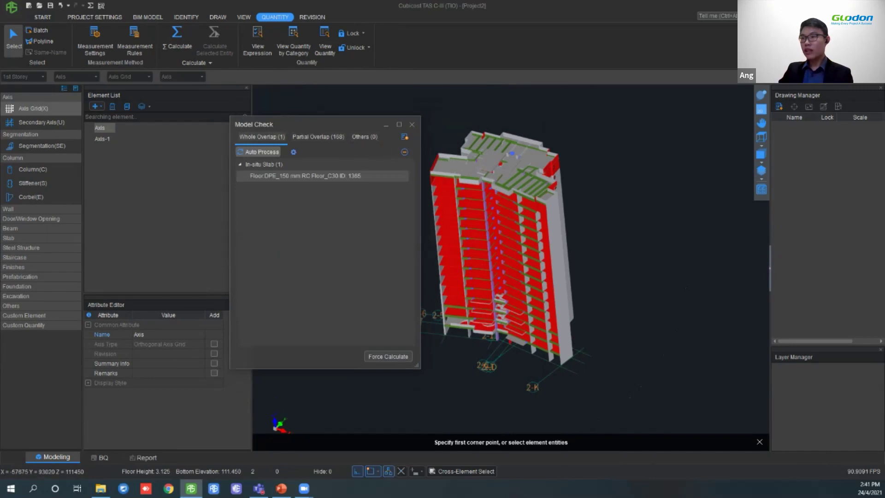
{"action": "left_click", "coordinate": [318, 137]}
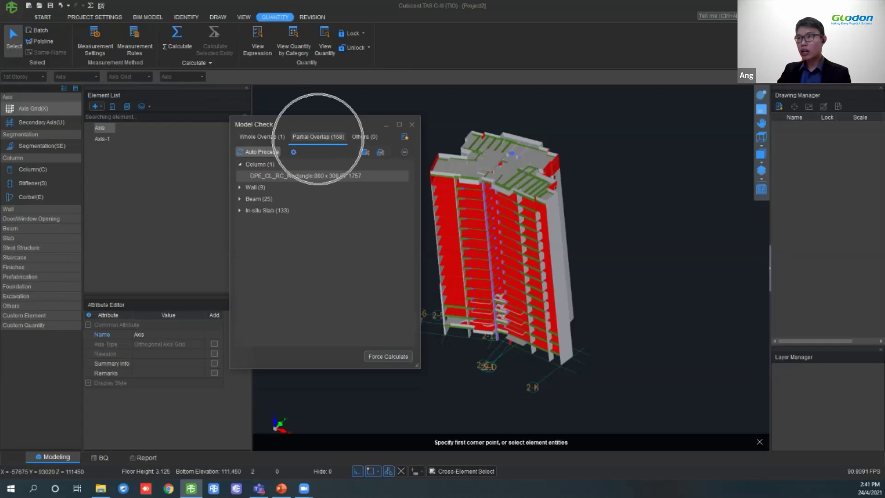
{"action": "left_click", "coordinate": [261, 137]}
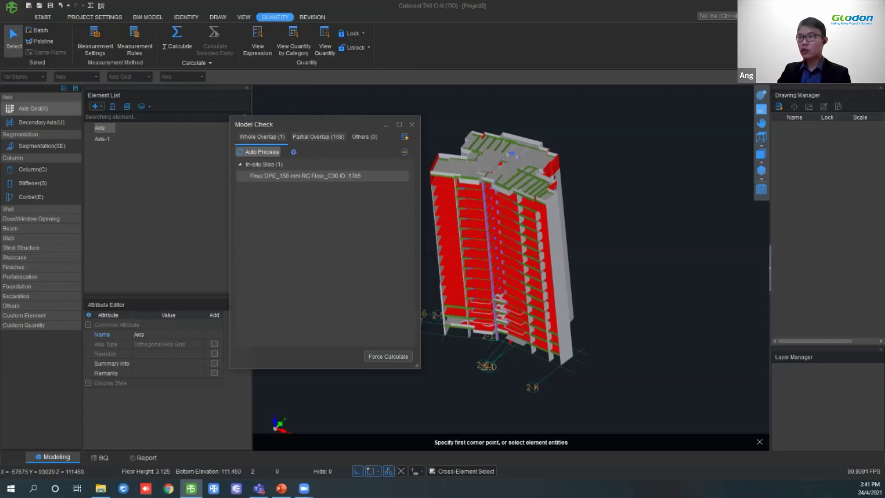
Locate the wholly overlapping 150 mm in-situ slabs on the 5th Storey and examine each of the two up close.
{"action": "double_click", "coordinate": [302, 175]}
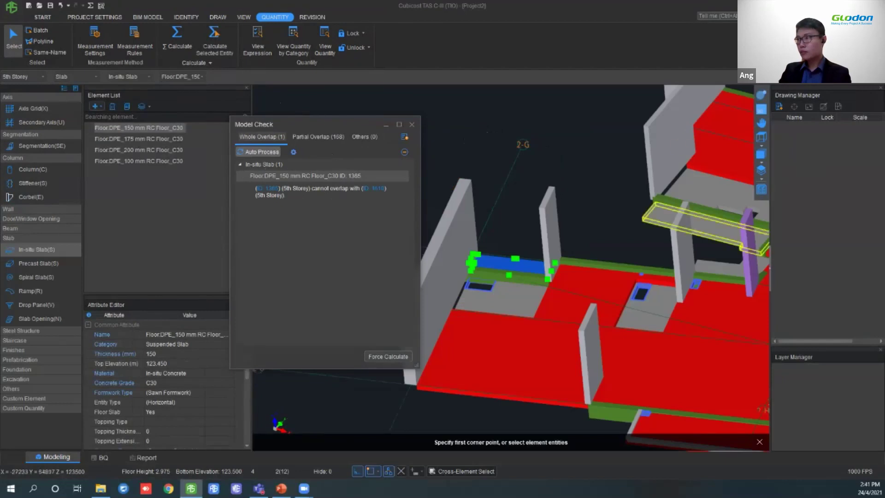
{"action": "left_click", "coordinate": [761, 95]}
{"action": "left_click_drag", "start_coordinate": [669, 286], "coordinate": [508, 233]}
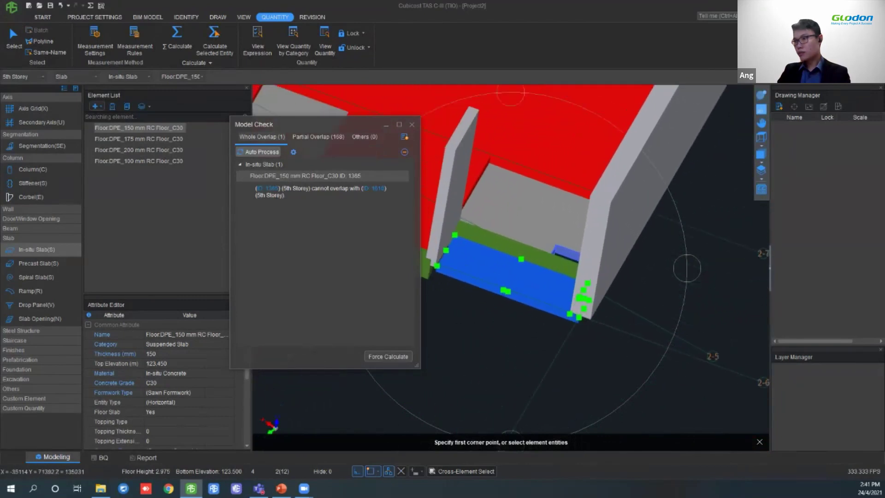
{"action": "left_click", "coordinate": [268, 189]}
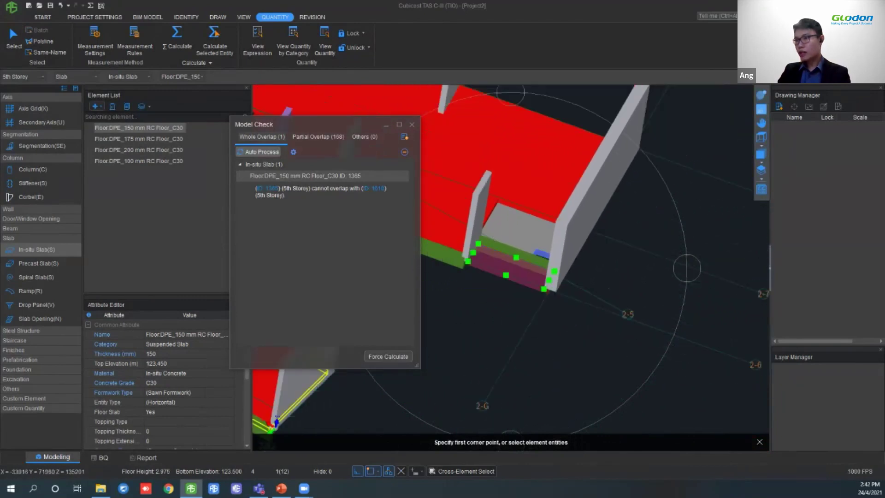
{"action": "left_click", "coordinate": [376, 188]}
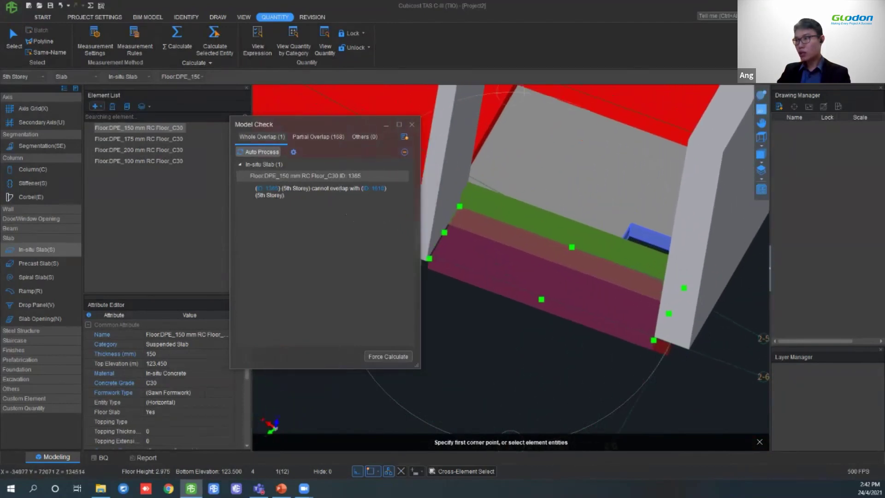
{"action": "left_click", "coordinate": [267, 189]}
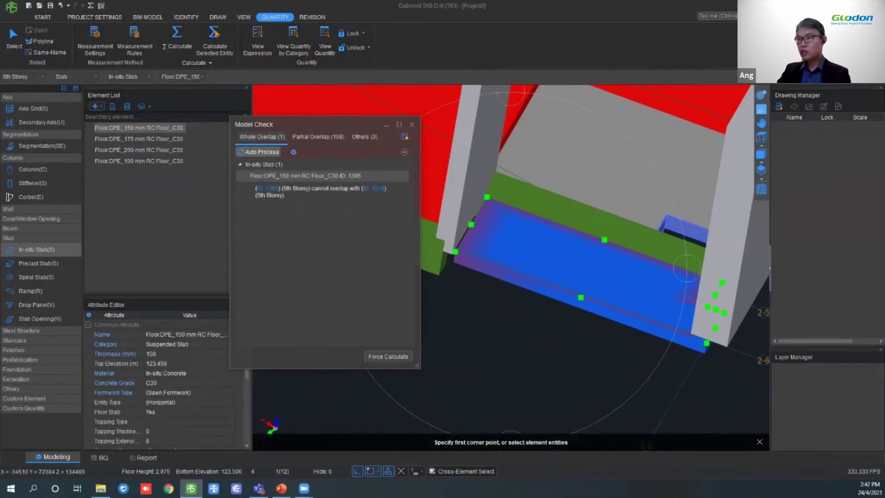
{"action": "left_click", "coordinate": [398, 353]}
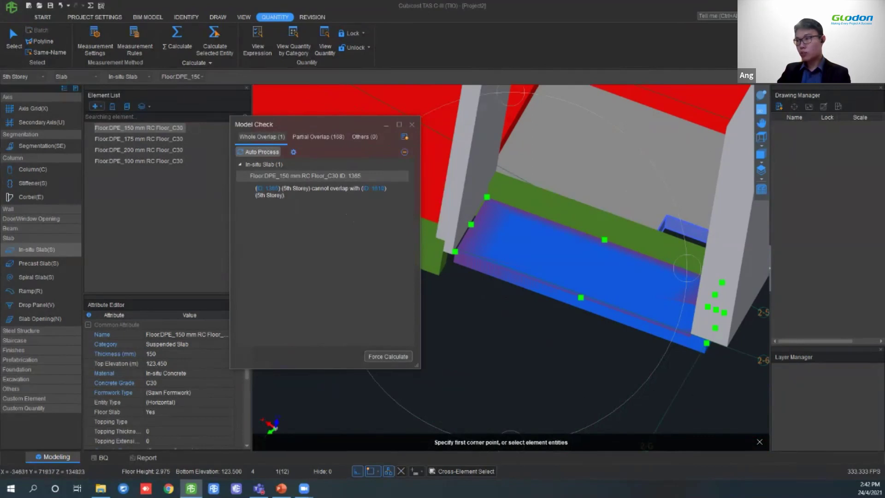
{"action": "scroll", "coordinate": [516, 258], "scroll_direction": "up", "scroll_amount": 2}
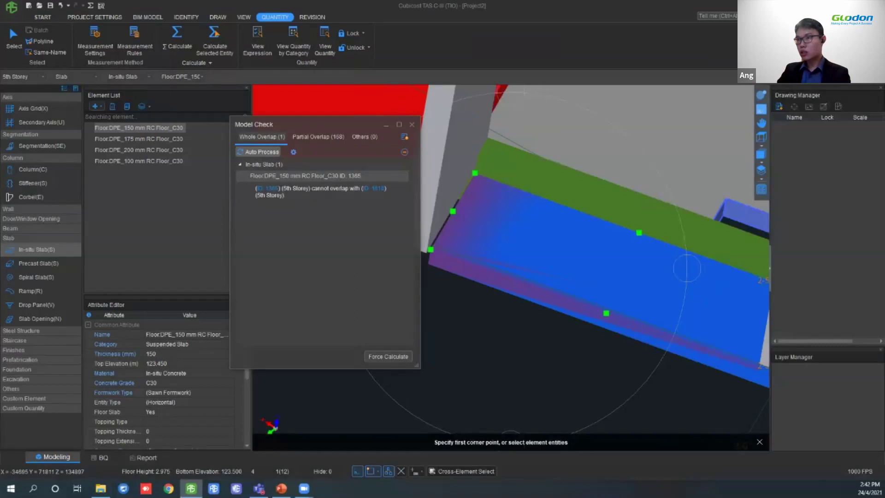
{"action": "scroll", "coordinate": [686, 269], "scroll_direction": "down", "scroll_amount": 4}
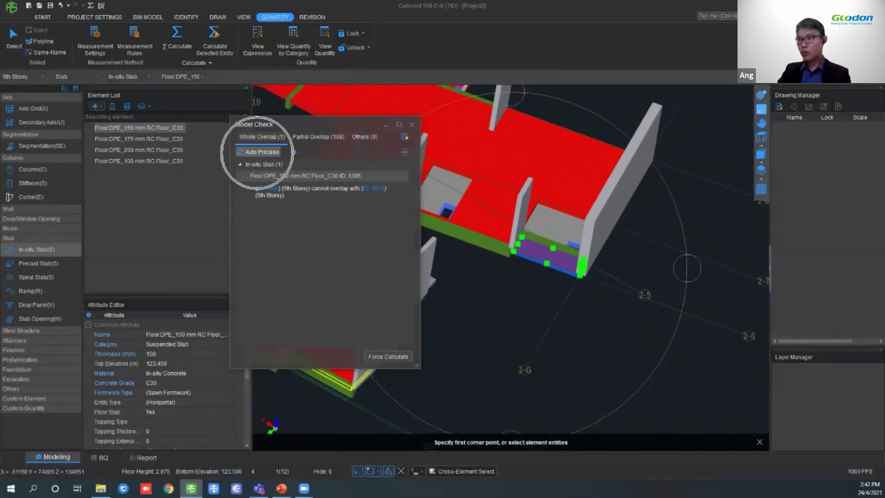
Resolve the whole overlaps and the partial overlaps with Auto Process.
{"action": "left_click", "coordinate": [259, 151]}
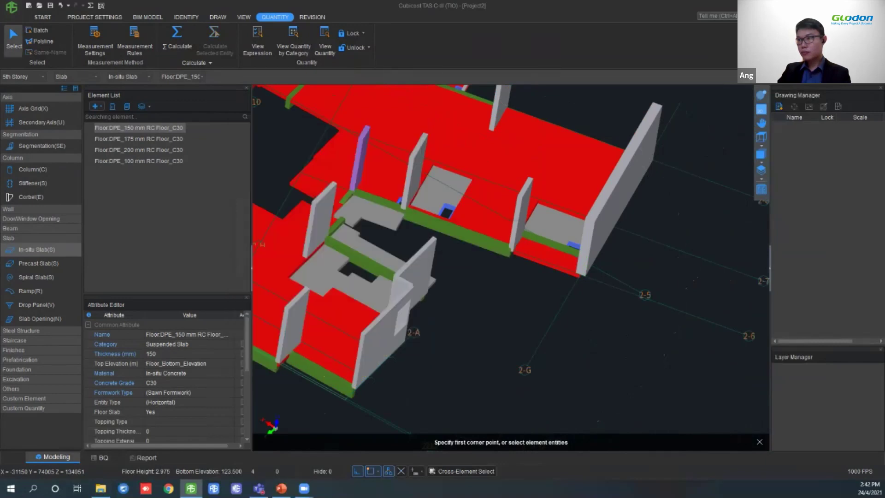
{"action": "key", "text": "Return"}
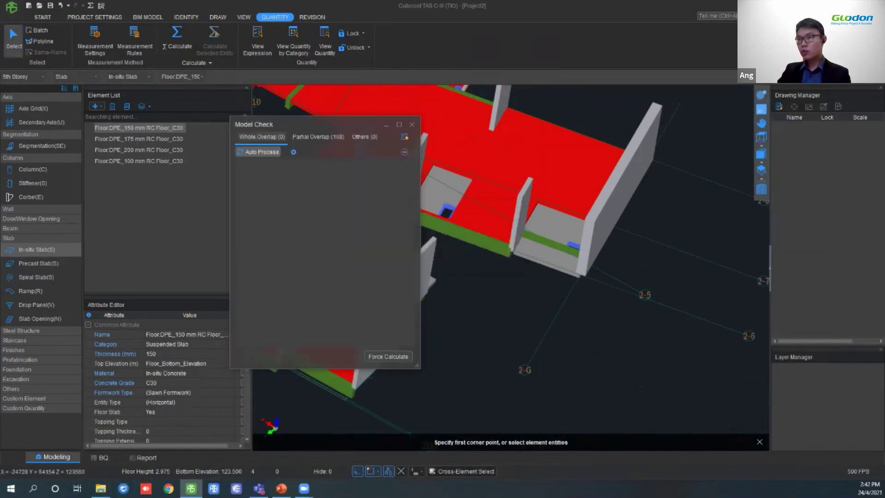
{"action": "left_click", "coordinate": [309, 137]}
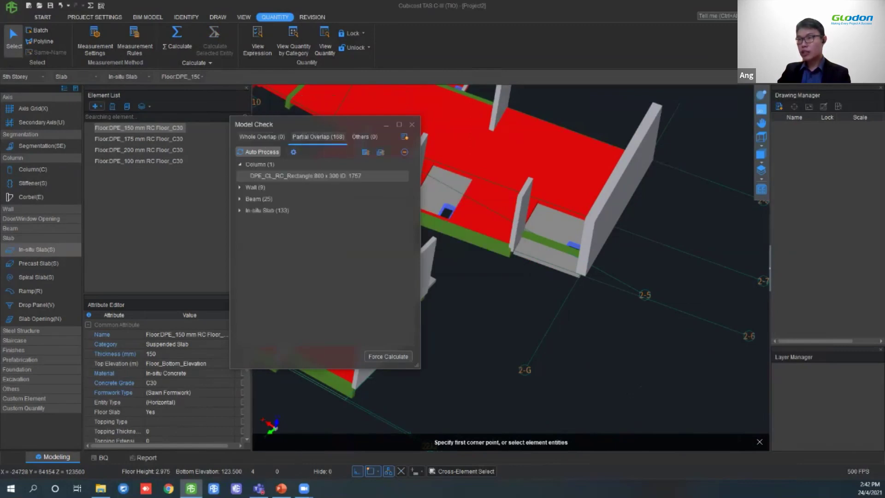
{"action": "left_click", "coordinate": [258, 152]}
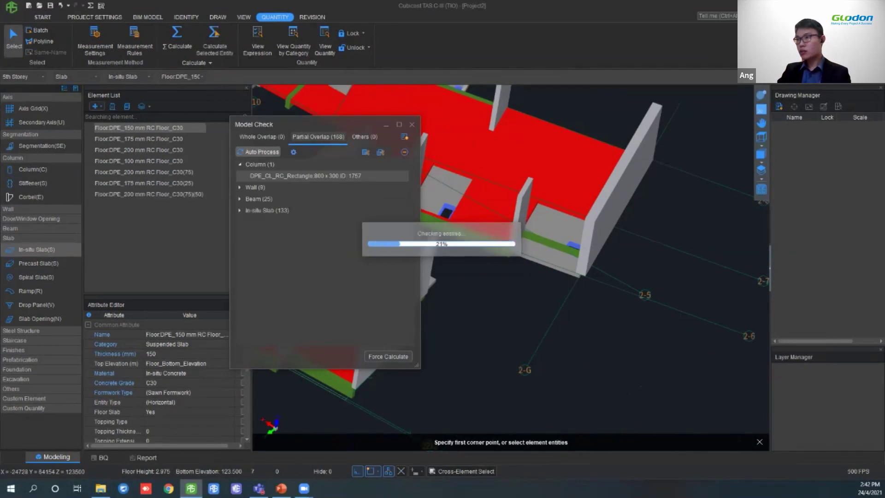
Perform the summary calculation for all floors.
{"action": "left_click_drag", "start_coordinate": [451, 157], "coordinate": [513, 160]}
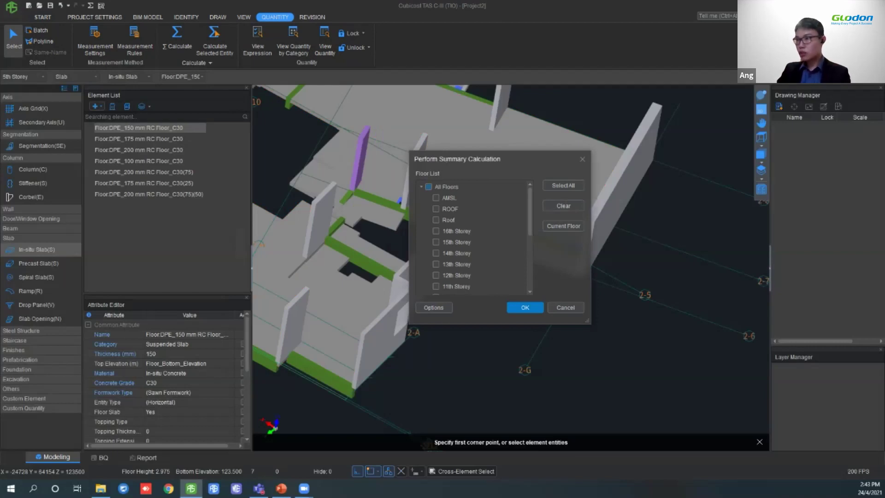
{"action": "left_click", "coordinate": [428, 187]}
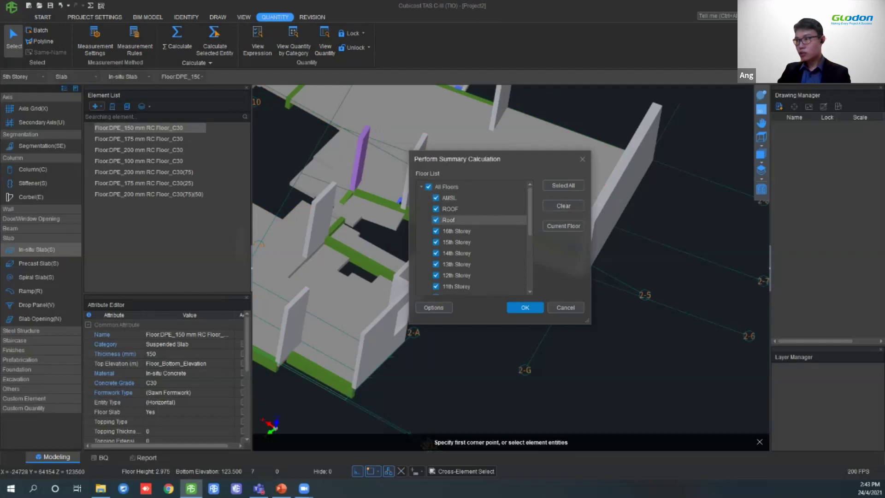
{"action": "left_click", "coordinate": [525, 308]}
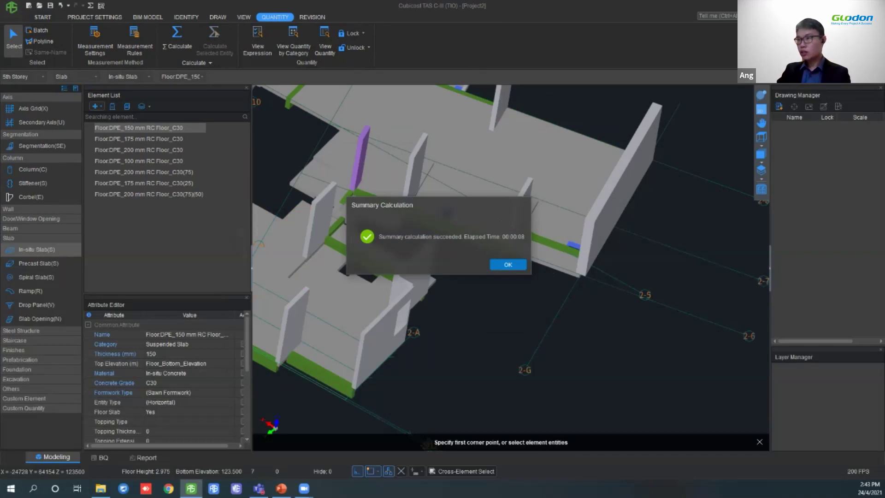
{"action": "left_click", "coordinate": [508, 264]}
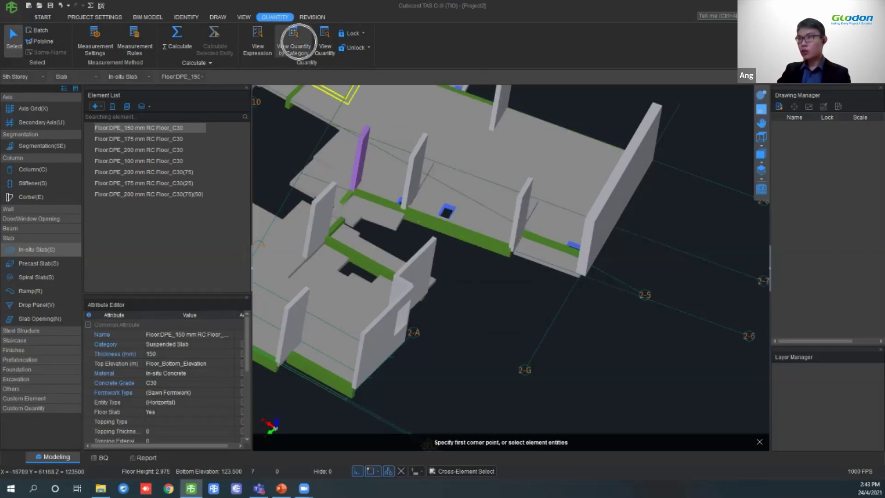
View the quantities by category for all floors and elements of Project2, with the results window maximized.
{"action": "left_click", "coordinate": [293, 41]}
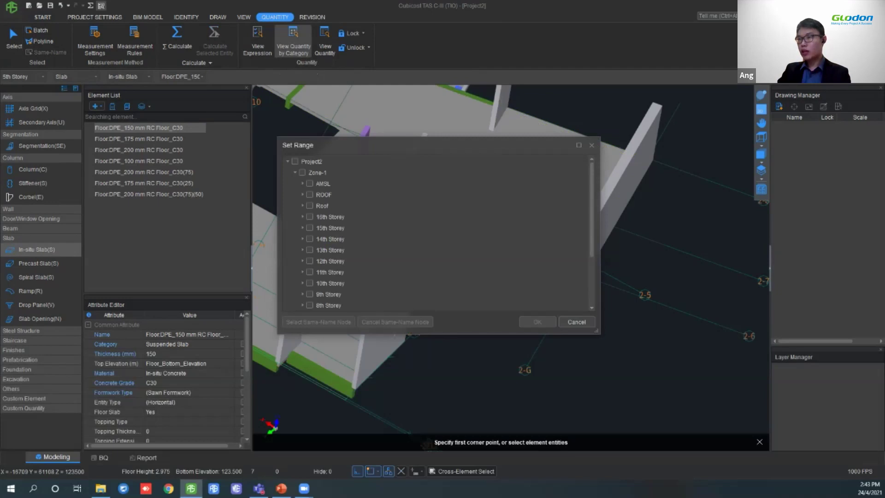
{"action": "left_click", "coordinate": [295, 162]}
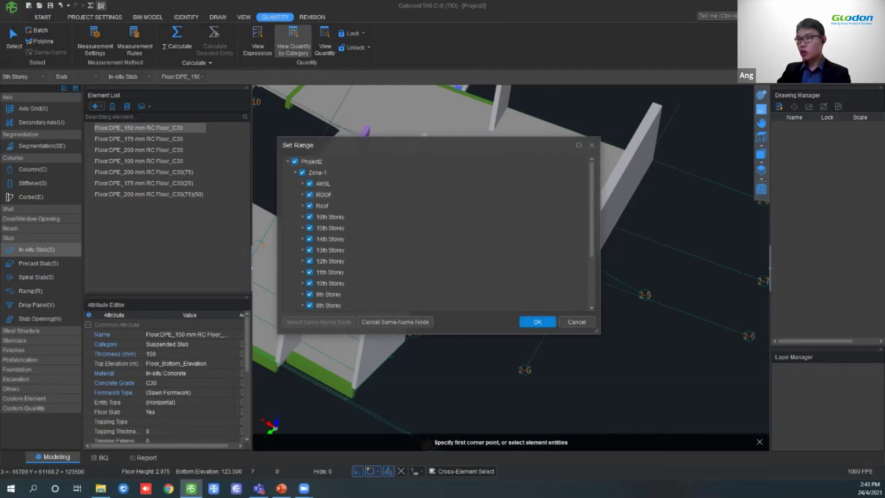
{"action": "left_click", "coordinate": [537, 322]}
{"action": "left_click", "coordinate": [649, 153]}
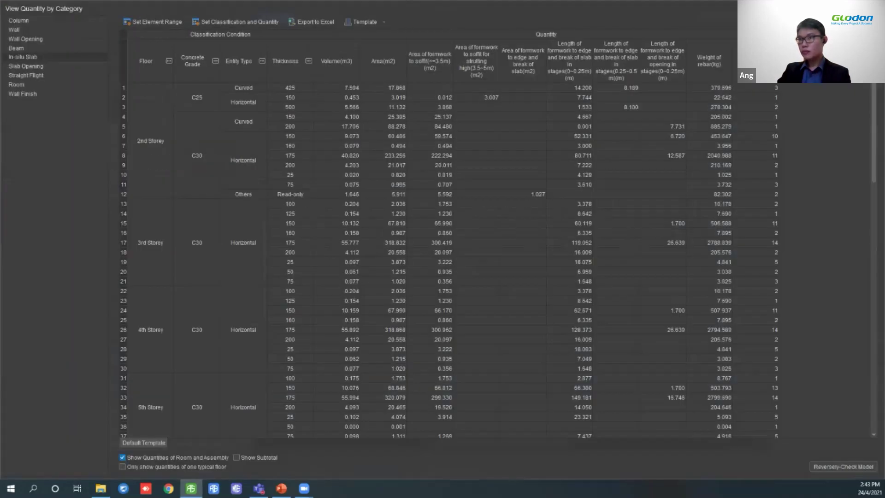
Examine the column quantities from the 1st to the 16th Storey, including the volume, formwork area and rebar weight totals.
{"action": "left_click", "coordinate": [19, 21]}
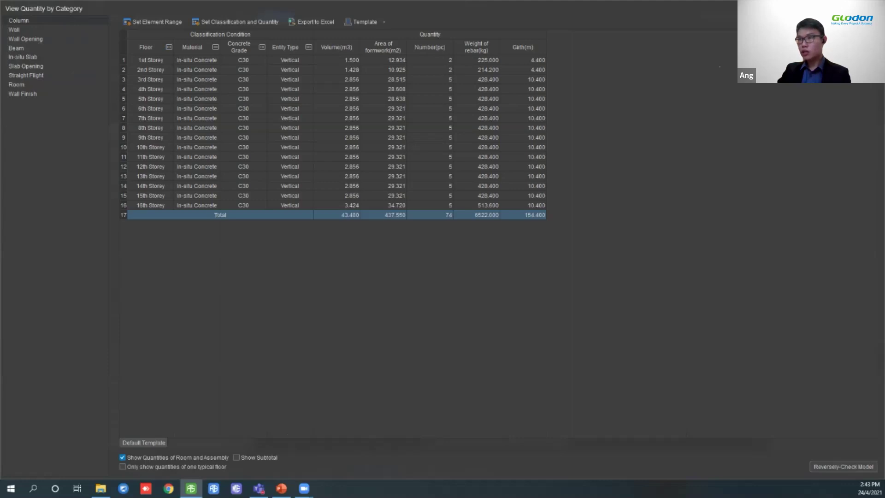
{"action": "left_click", "coordinate": [151, 60]}
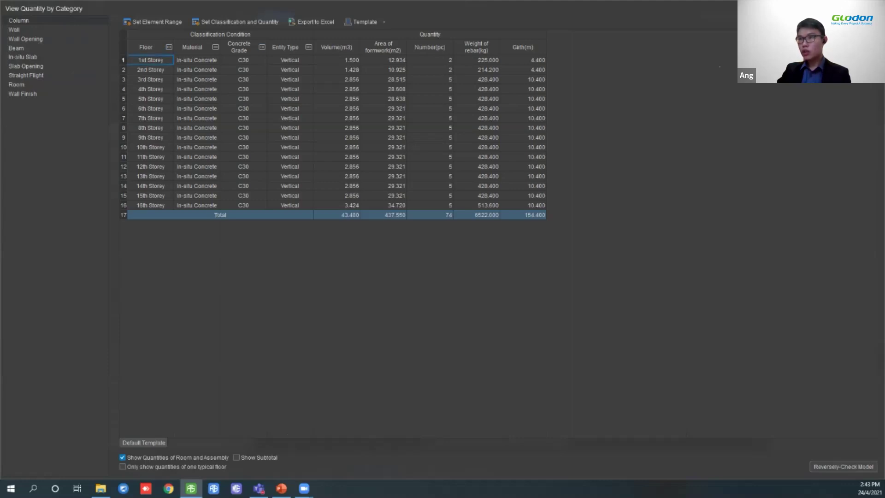
{"action": "left_click", "coordinate": [150, 206]}
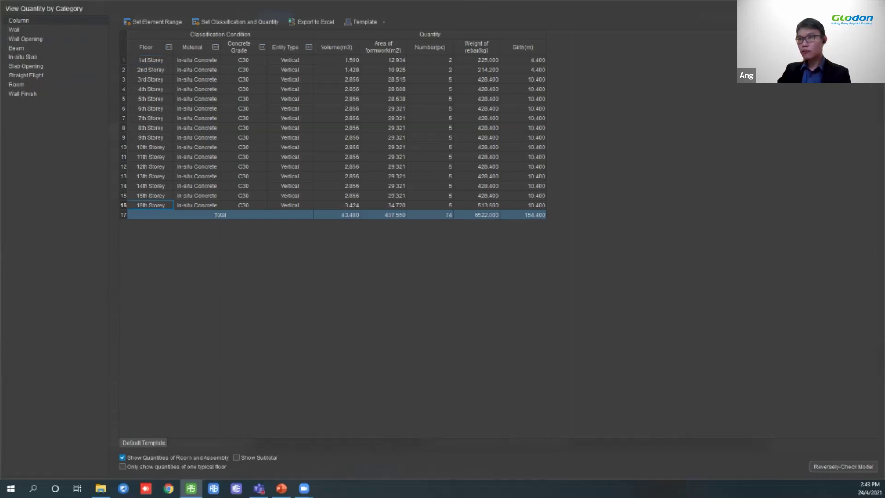
{"action": "left_click", "coordinate": [346, 60]}
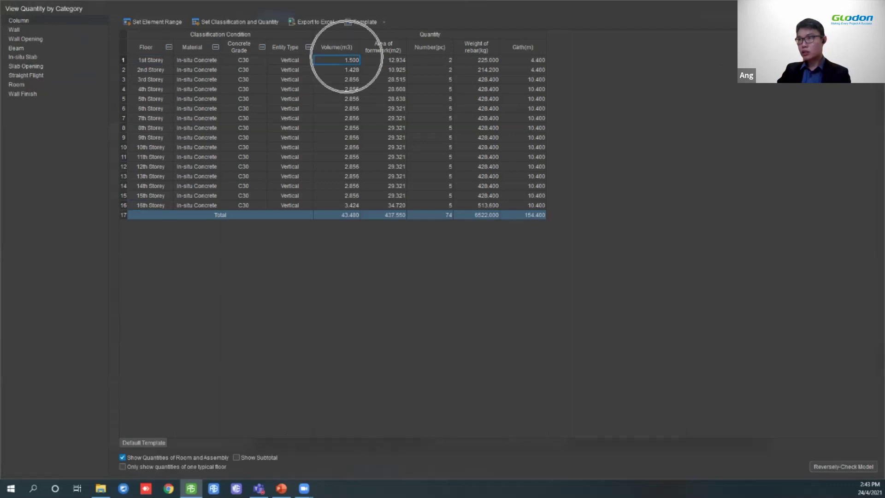
{"action": "key", "text": "ctrl"}
{"action": "key", "text": "ctrl"}
{"action": "key", "text": "ctrl"}
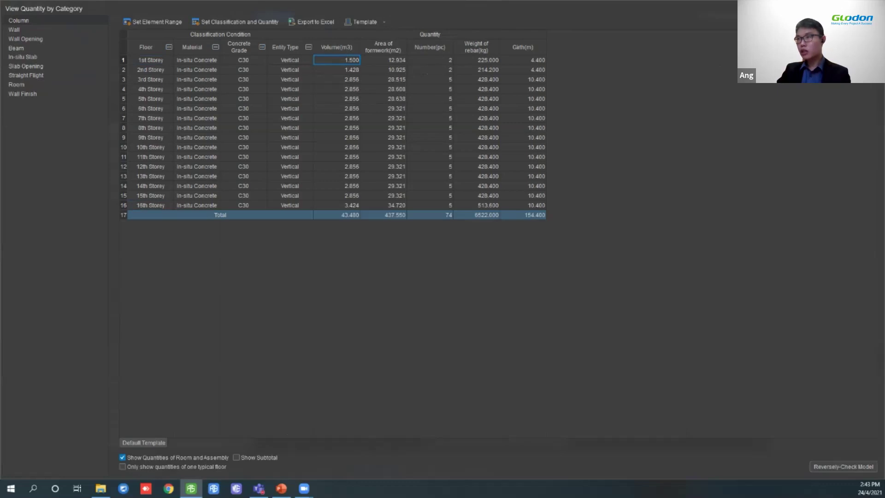
{"action": "left_click", "coordinate": [476, 60]}
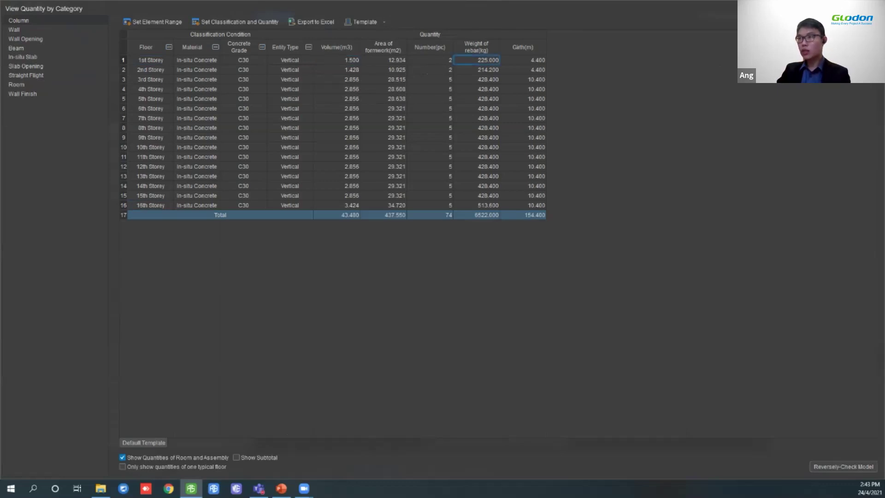
{"action": "left_click", "coordinate": [477, 215]}
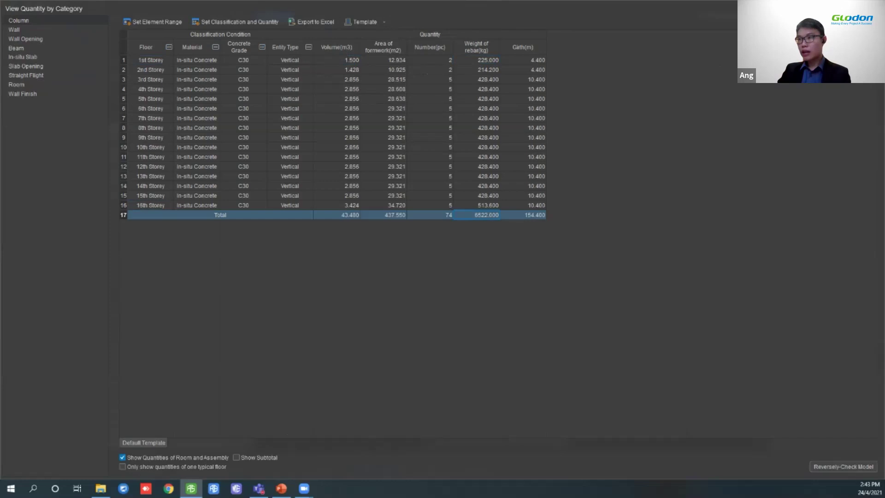
{"action": "left_click", "coordinate": [384, 215]}
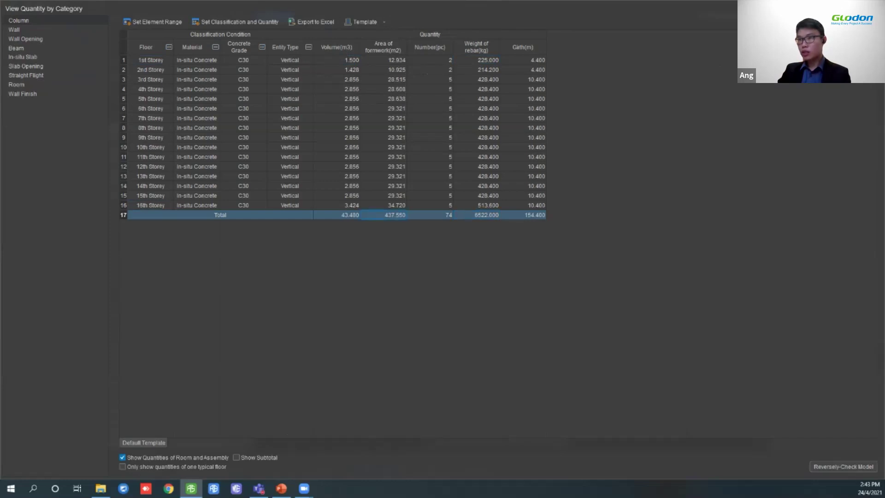
Review the quantities of the Wall, Wall Opening and Beam categories.
{"action": "left_click", "coordinate": [15, 30]}
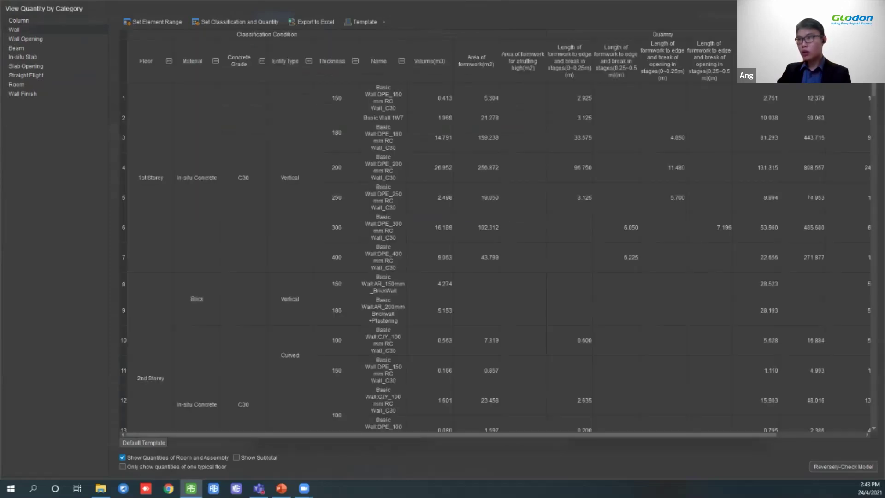
{"action": "scroll", "coordinate": [495, 258], "scroll_direction": "down", "scroll_amount": 15}
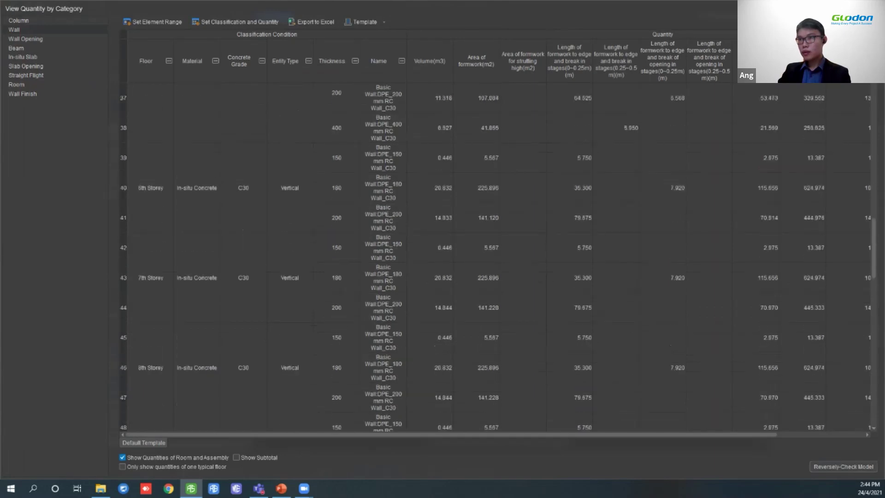
{"action": "scroll", "coordinate": [496, 258], "scroll_direction": "down", "scroll_amount": 5}
{"action": "left_click", "coordinate": [26, 39]}
{"action": "left_click", "coordinate": [16, 49]}
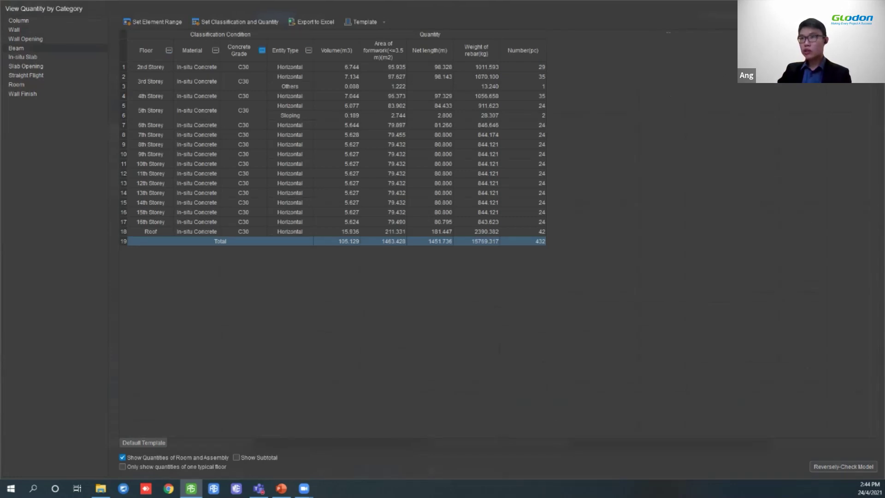
{"action": "key", "text": "ctrl"}
{"action": "key", "text": "ctrl"}
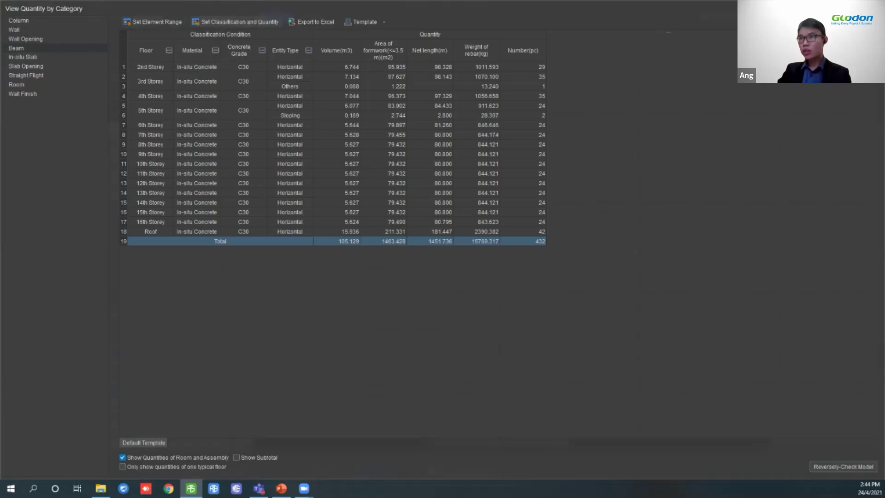
Remove Floor from the beam classification conditions and move Concrete Grade ahead of Material.
{"action": "left_click", "coordinate": [235, 22]}
{"action": "left_click_drag", "start_coordinate": [392, 109], "coordinate": [593, 140]}
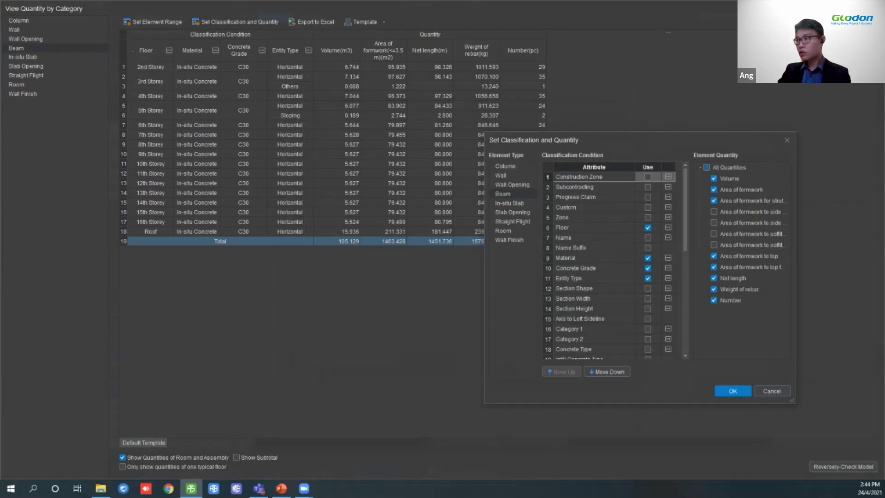
{"action": "left_click", "coordinate": [594, 228]}
{"action": "left_click", "coordinate": [648, 228]}
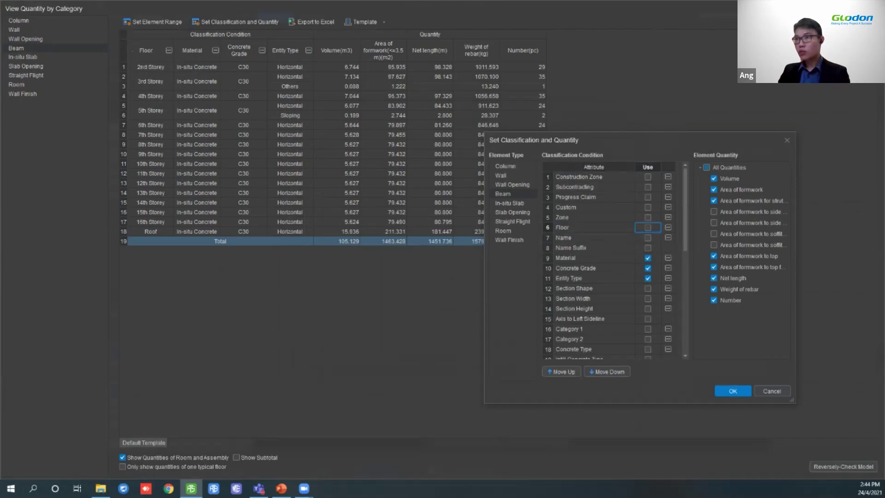
{"action": "left_click", "coordinate": [594, 268]}
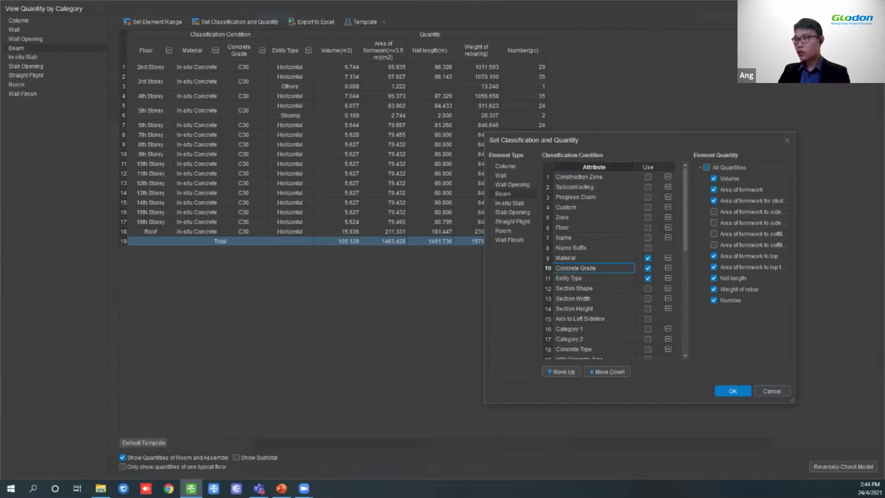
{"action": "left_click", "coordinate": [560, 372]}
{"action": "left_click", "coordinate": [559, 371]}
{"action": "left_click", "coordinate": [733, 391]}
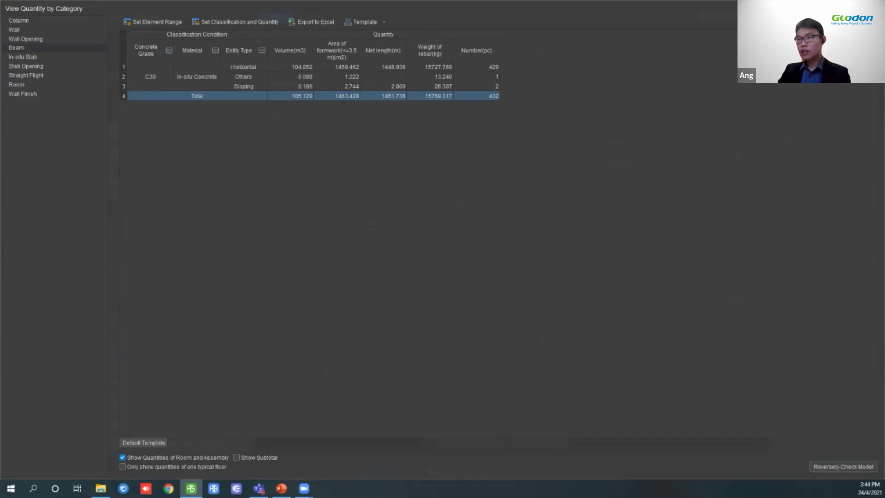
{"action": "key", "text": "ctrl"}
{"action": "key", "text": "ctrl"}
{"action": "key", "text": "ctrl"}
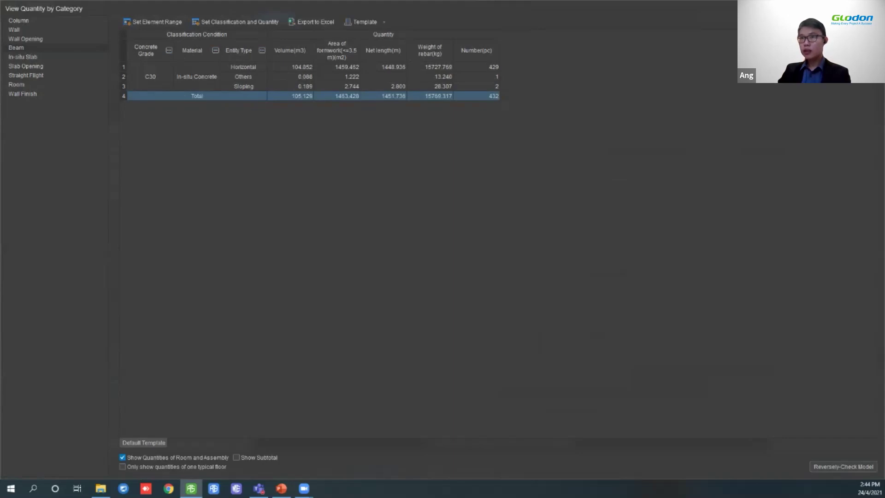
Review the quantities of the Room and Wall Finish categories.
{"action": "left_click", "coordinate": [17, 84]}
{"action": "left_click", "coordinate": [23, 94]}
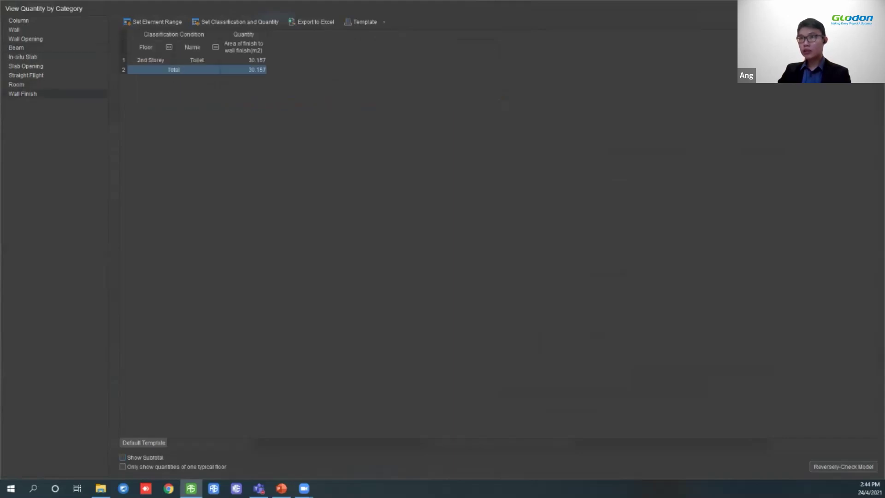
{"action": "key", "text": "ctrl"}
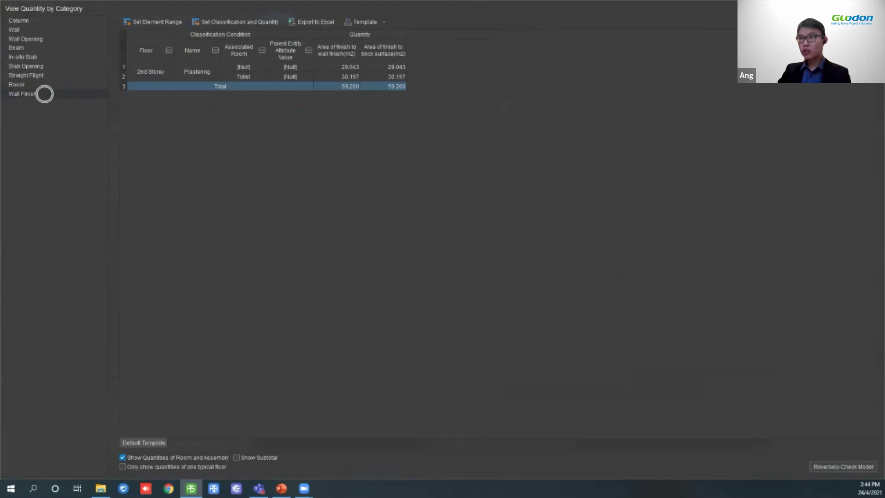
{"action": "key", "text": "ctrl"}
{"action": "key", "text": "ctrl"}
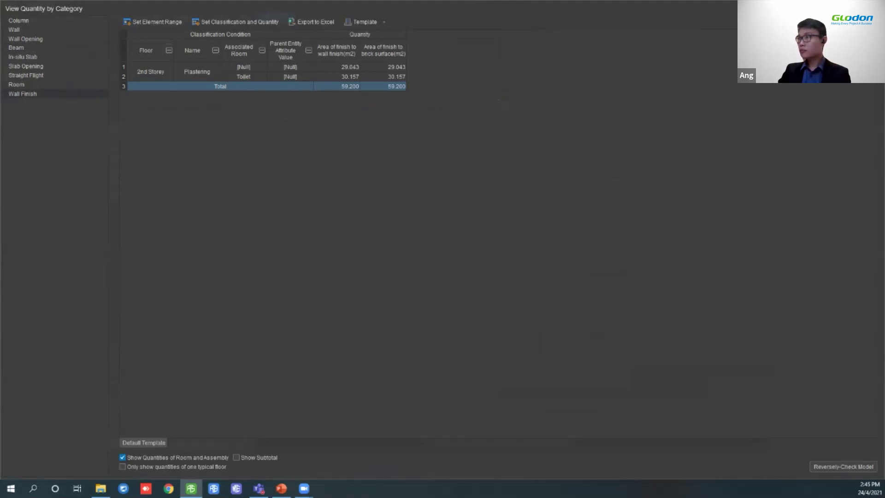
Return to the Beam quantities, export all categories with their default templates to Excel and open the exported workbook.
{"action": "left_click", "coordinate": [22, 48]}
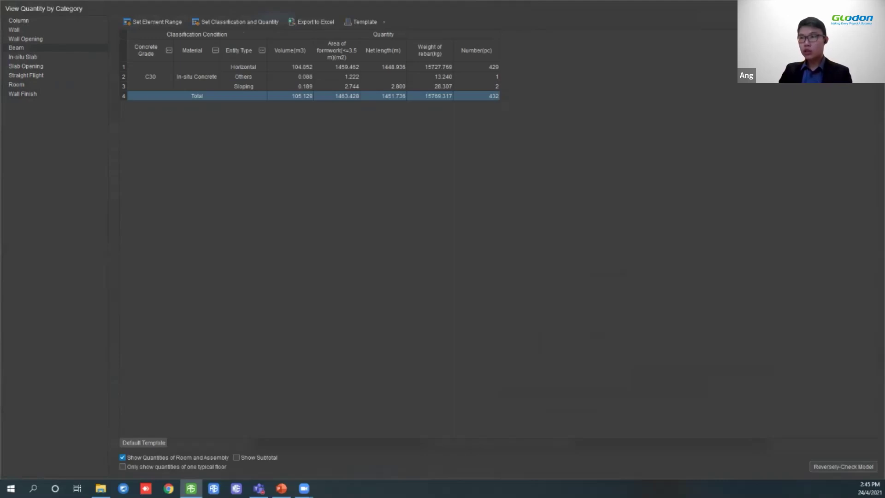
{"action": "left_click", "coordinate": [312, 22]}
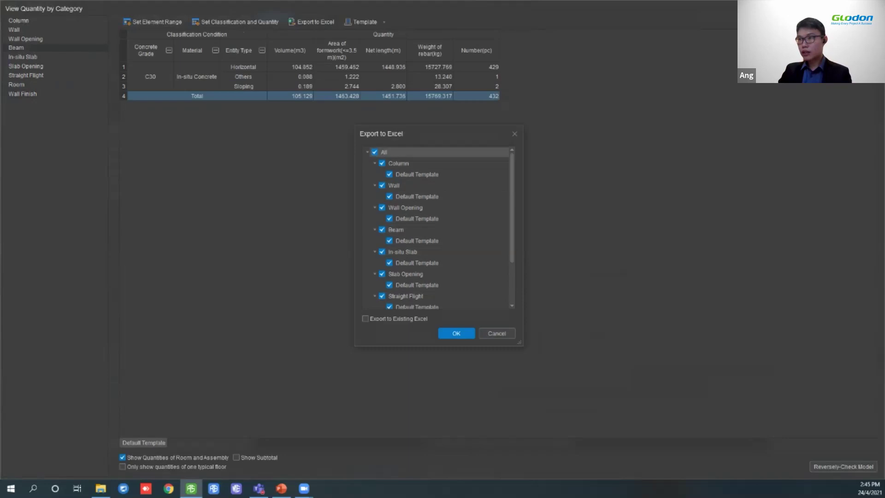
{"action": "left_click", "coordinate": [457, 333]}
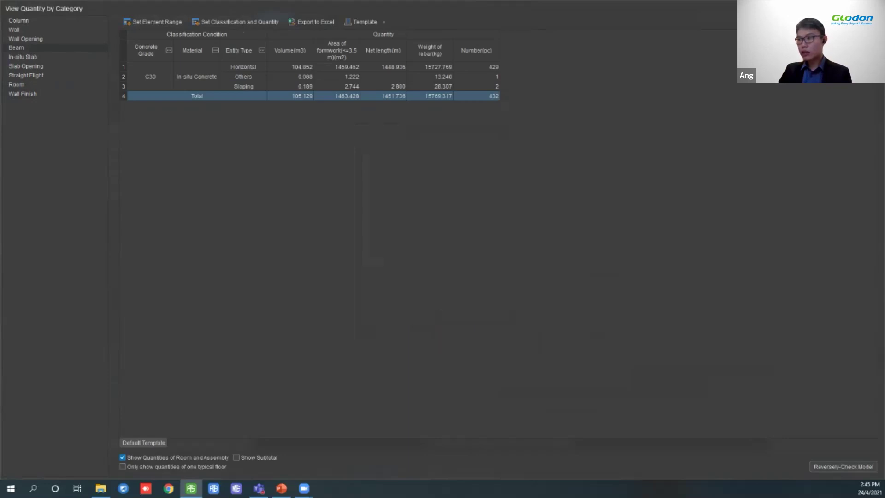
{"action": "left_click", "coordinate": [559, 346]}
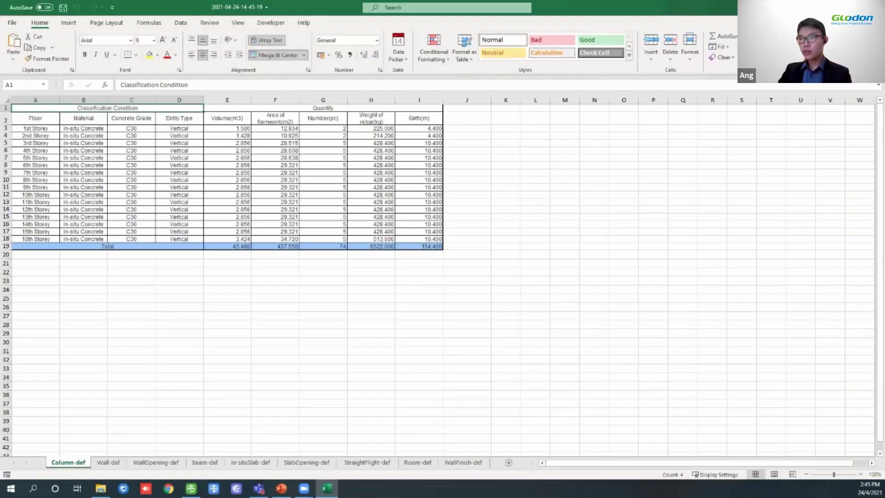
Look through the exported Excel workbook's sheets from Column-def to StraightFlight-def, and close the workbook.
{"action": "left_click", "coordinate": [84, 143]}
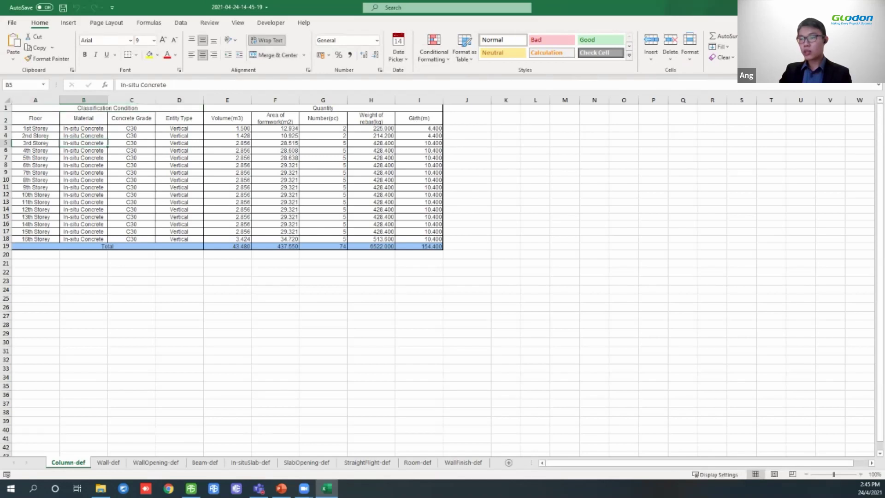
{"action": "left_click", "coordinate": [84, 180]}
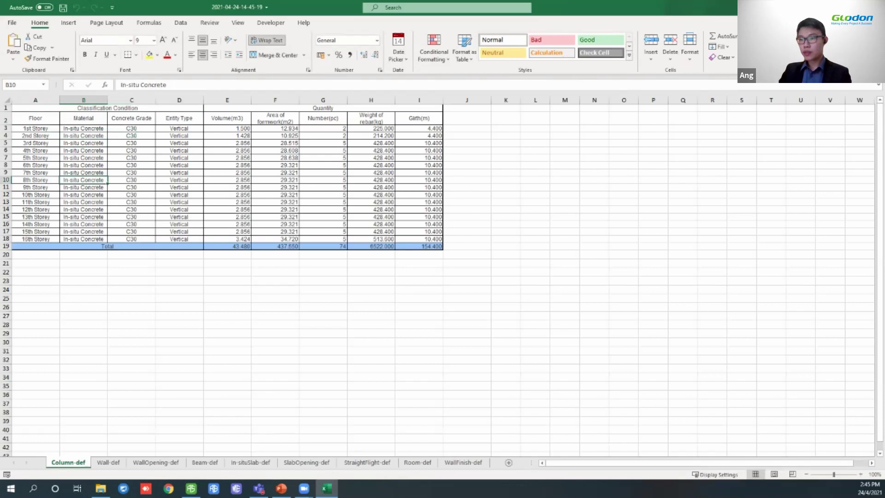
{"action": "left_click", "coordinate": [108, 463]}
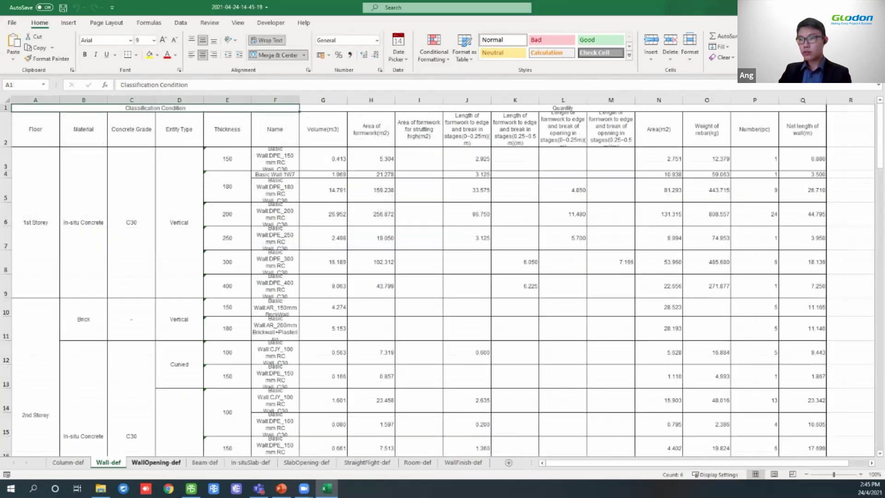
{"action": "left_click", "coordinate": [156, 462]}
{"action": "left_click", "coordinate": [205, 462]}
{"action": "left_click", "coordinate": [251, 462]}
{"action": "left_click", "coordinate": [306, 462]}
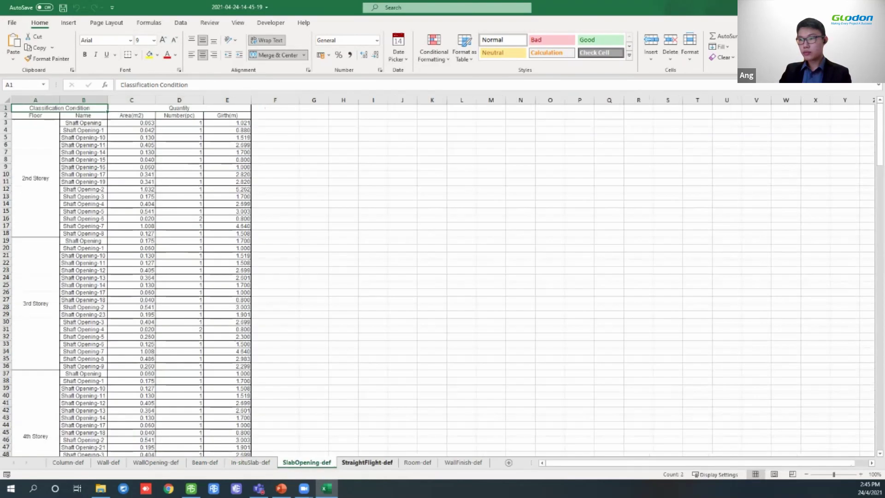
{"action": "left_click", "coordinate": [367, 462]}
{"action": "key", "text": "alt+F4"}
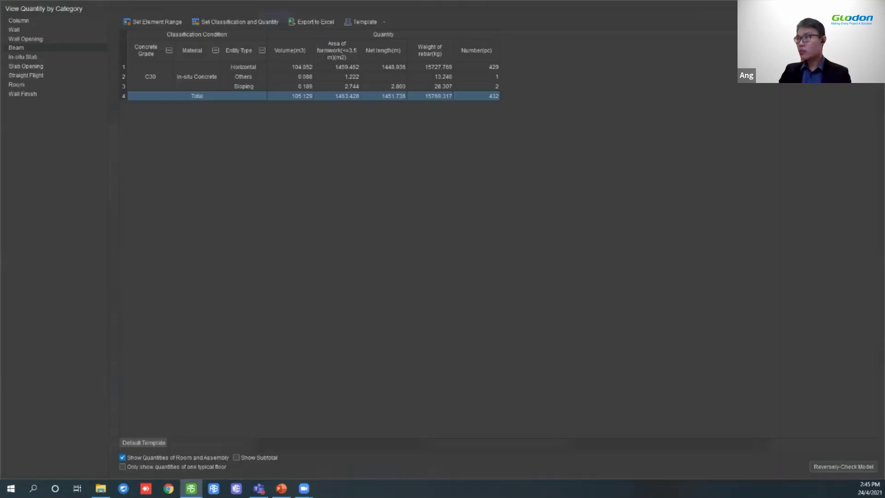
Close the quantities by category window and display all floors of the building in a tilted 3D view.
{"action": "left_click", "coordinate": [877, 8]}
{"action": "left_click", "coordinate": [761, 110]}
{"action": "scroll", "coordinate": [576, 237], "scroll_direction": "down", "scroll_amount": 3}
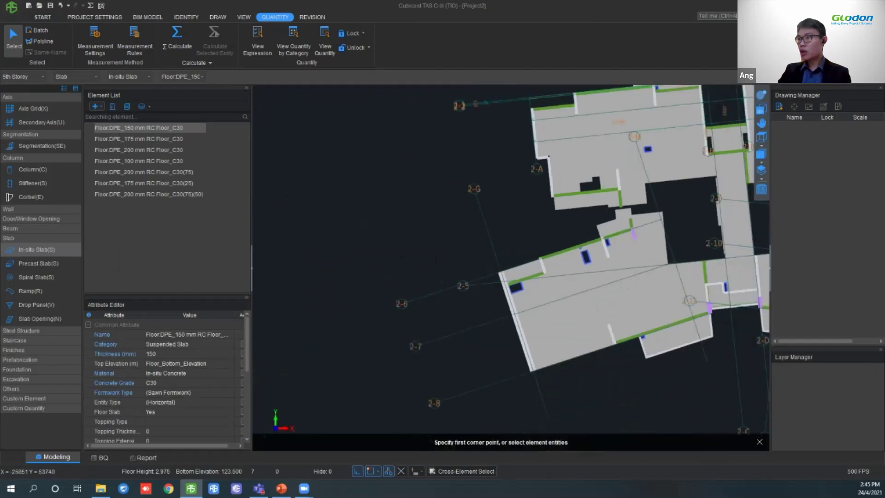
{"action": "scroll", "coordinate": [505, 244], "scroll_direction": "down", "scroll_amount": 3}
{"action": "middle_click_drag", "start_coordinate": [506, 245], "coordinate": [405, 262]}
{"action": "left_click", "coordinate": [762, 110]}
{"action": "left_click_drag", "start_coordinate": [475, 318], "coordinate": [530, 217]}
{"action": "left_click", "coordinate": [761, 179]}
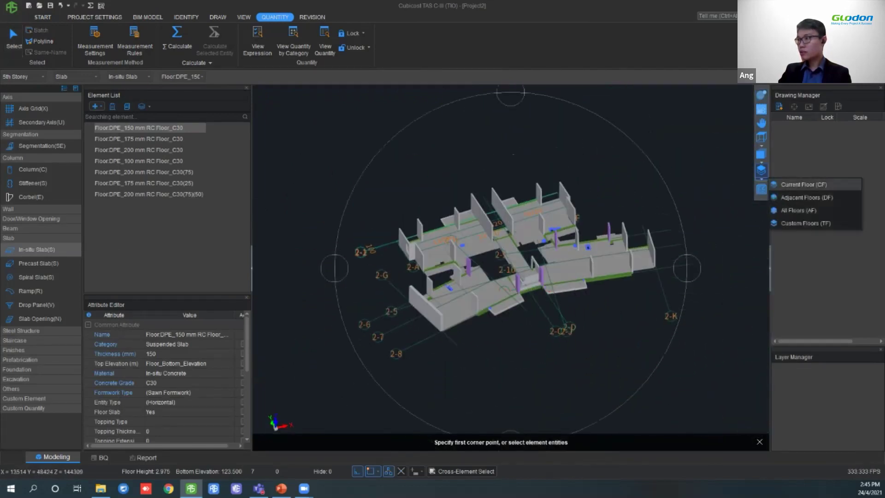
{"action": "left_click", "coordinate": [798, 210]}
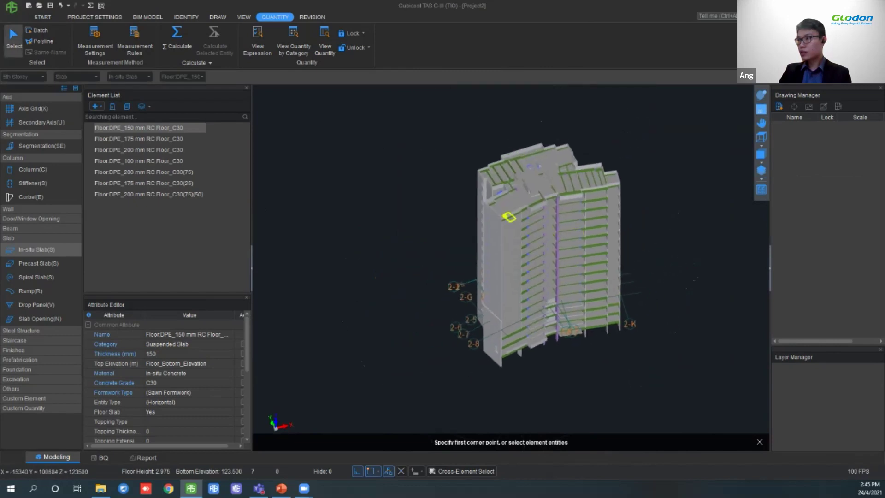
Compare the current model with the revised Revit file Sample Project 2 (Rev1)-rvt20.rvt using RVT Changes.
{"action": "left_click", "coordinate": [147, 17]}
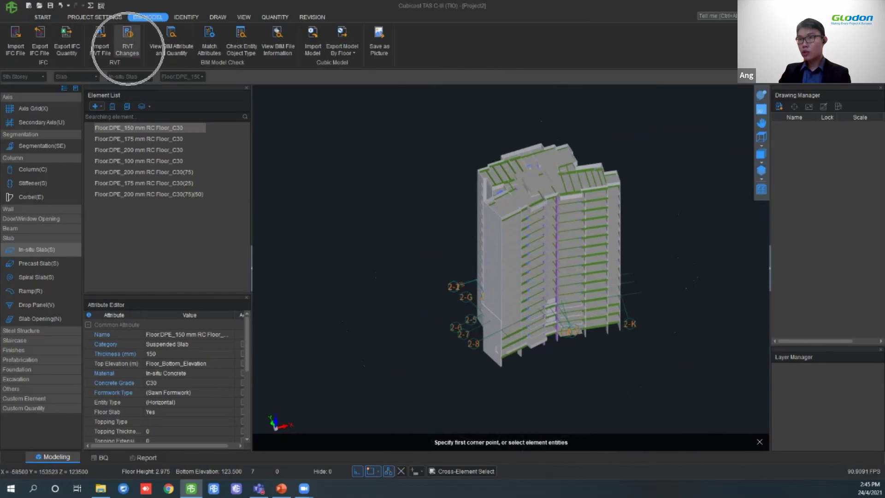
{"action": "left_click", "coordinate": [128, 47]}
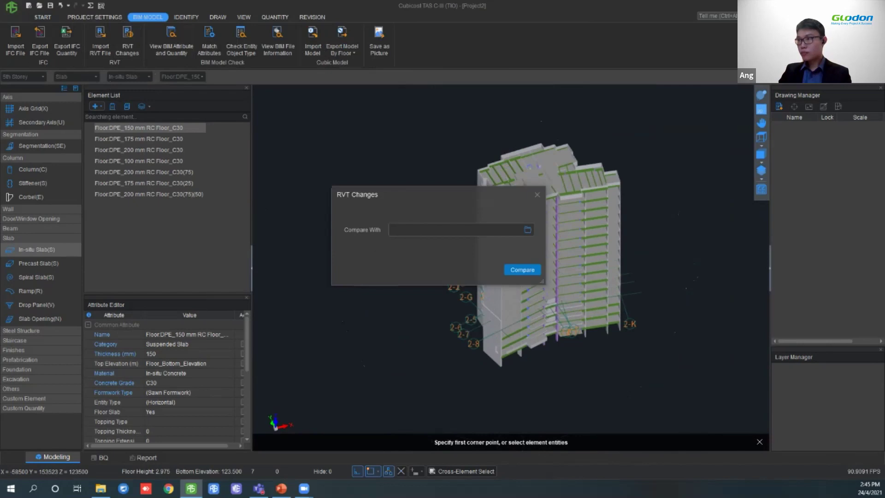
{"action": "left_click", "coordinate": [528, 229]}
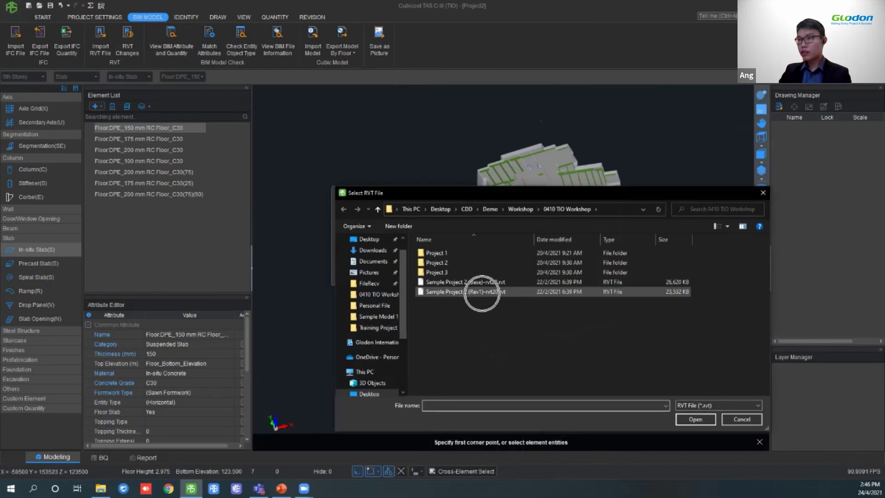
{"action": "left_click", "coordinate": [482, 291]}
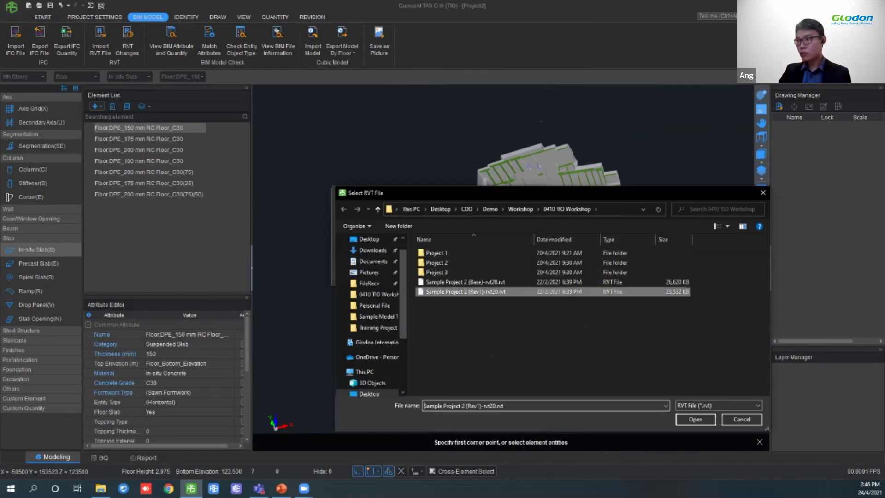
{"action": "double_click", "coordinate": [482, 291]}
{"action": "left_click", "coordinate": [521, 270]}
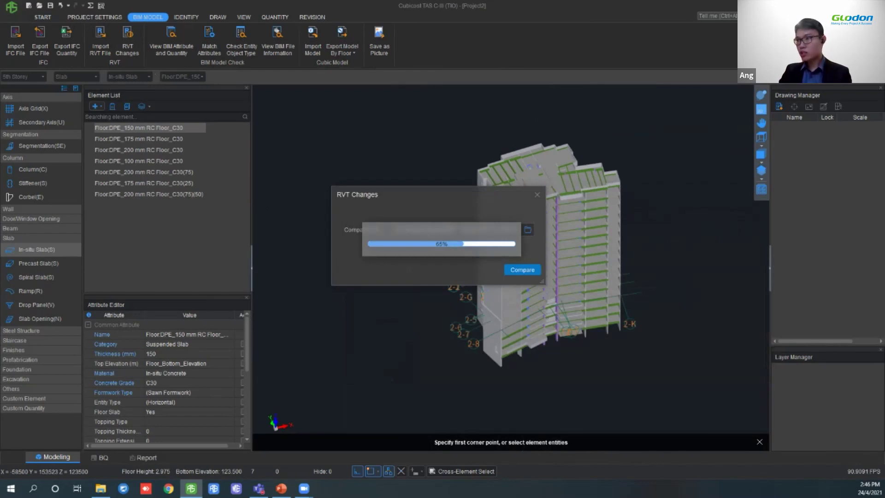
Check the newly added Column, Wall and Generic element types and how they convert, and continue to the list of changes.
{"action": "left_click_drag", "start_coordinate": [415, 103], "coordinate": [347, 100]}
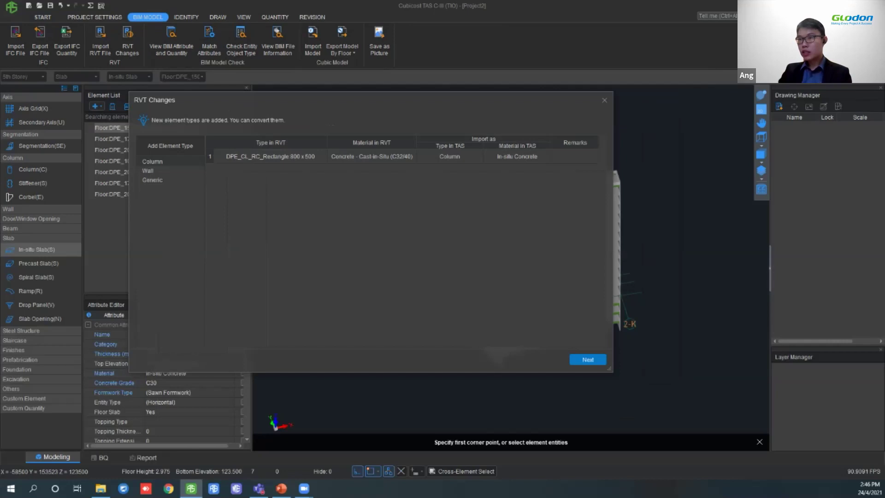
{"action": "key", "text": "ctrl"}
{"action": "key", "text": "ctrl"}
{"action": "left_click", "coordinate": [155, 170]}
{"action": "left_click", "coordinate": [161, 179]}
{"action": "key", "text": "ctrl"}
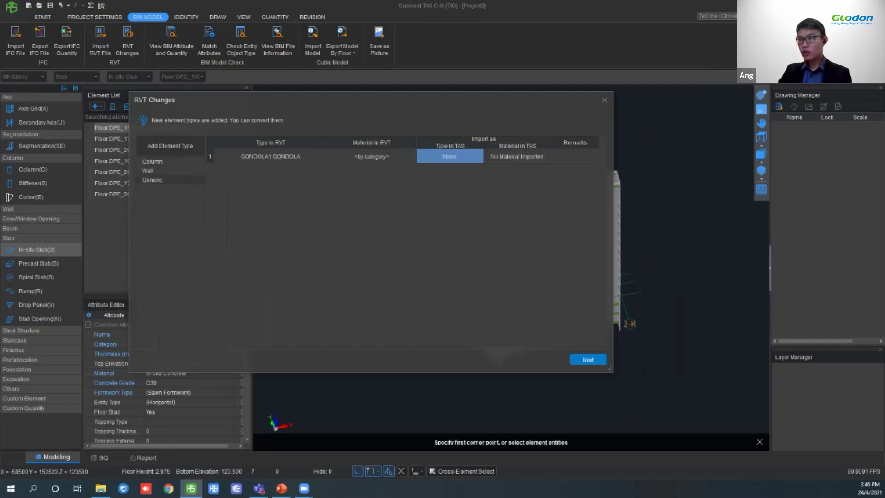
{"action": "key", "text": "ctrl"}
{"action": "left_click", "coordinate": [595, 360]}
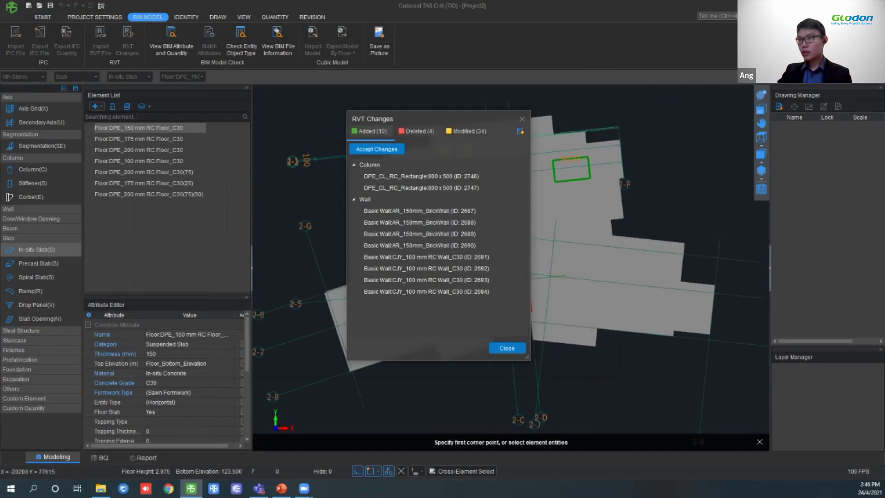
Examine the added columns and walls highlighted on the building in a tilted 3D view, moving the change list off the model.
{"action": "left_click_drag", "start_coordinate": [318, 110], "coordinate": [220, 106]}
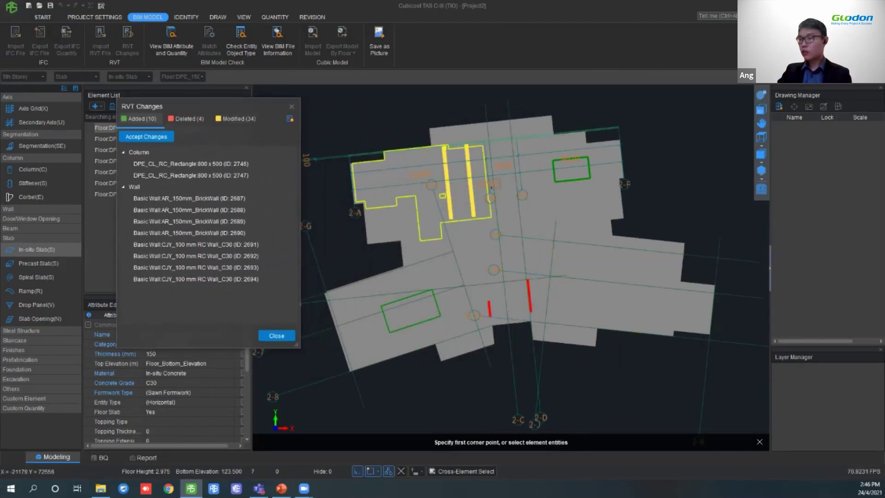
{"action": "left_click", "coordinate": [762, 95]}
{"action": "left_click_drag", "start_coordinate": [570, 288], "coordinate": [568, 229]}
{"action": "scroll", "coordinate": [576, 188], "scroll_direction": "down", "scroll_amount": 5}
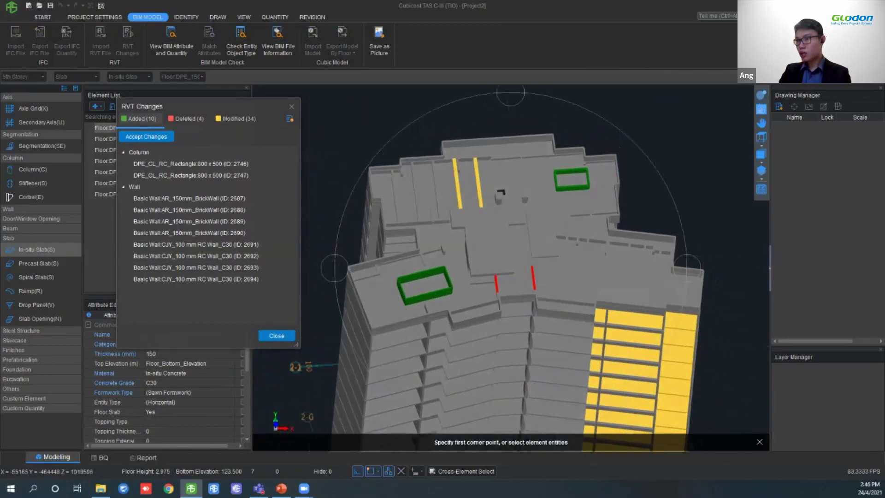
{"action": "middle_click_drag", "start_coordinate": [576, 188], "coordinate": [572, 134]}
{"action": "left_click_drag", "start_coordinate": [575, 234], "coordinate": [588, 206]}
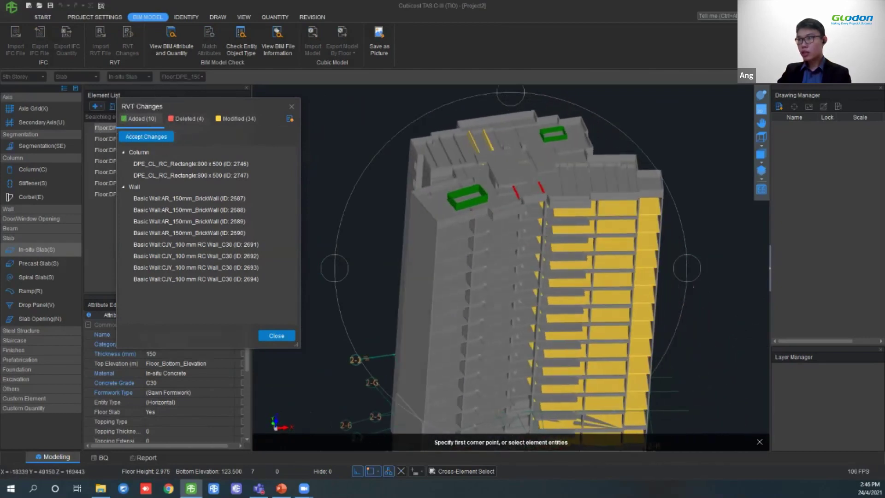
{"action": "scroll", "coordinate": [465, 203], "scroll_direction": "up", "scroll_amount": 3}
{"action": "middle_click_drag", "start_coordinate": [468, 210], "coordinate": [422, 332]}
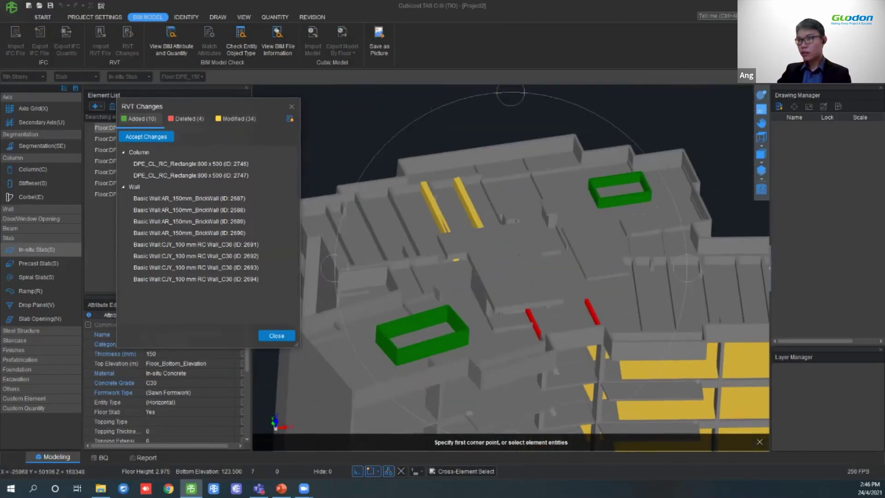
Examine the deleted and modified elements of the comparison, from the roof walls and beams down to the columns at the building's base.
{"action": "left_click", "coordinate": [186, 119]}
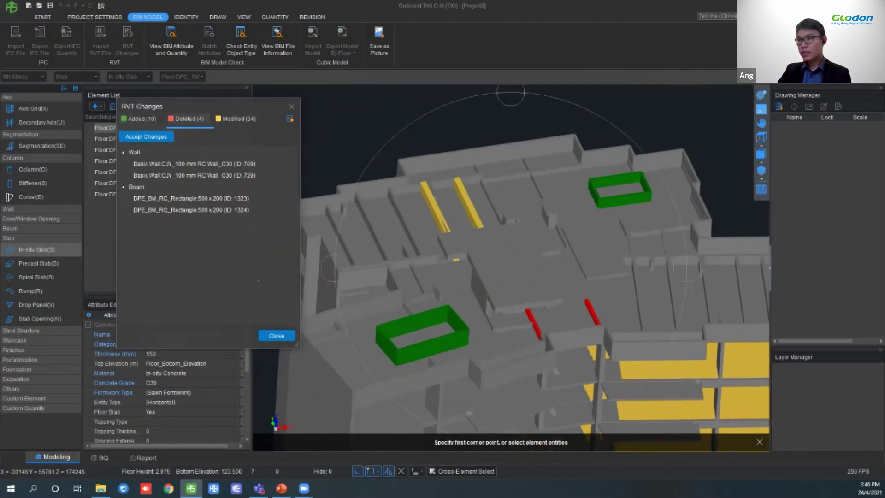
{"action": "scroll", "coordinate": [597, 374], "scroll_direction": "up", "scroll_amount": 3}
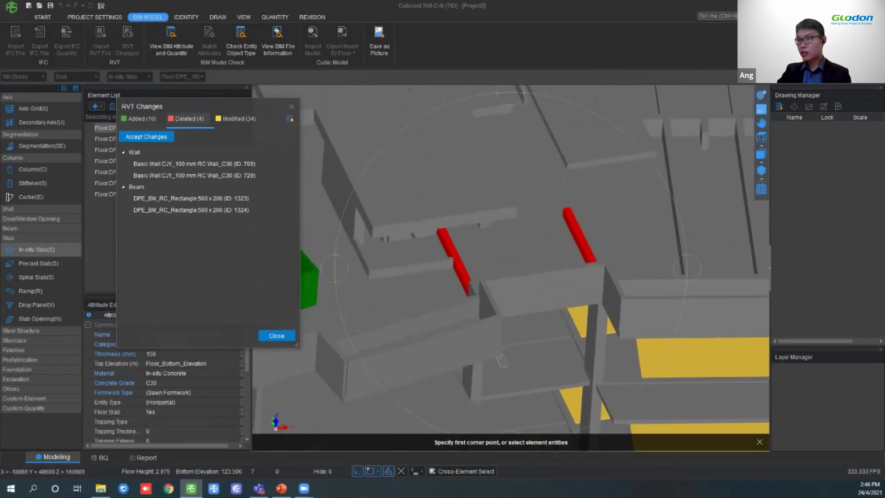
{"action": "scroll", "coordinate": [687, 268], "scroll_direction": "down", "scroll_amount": 3}
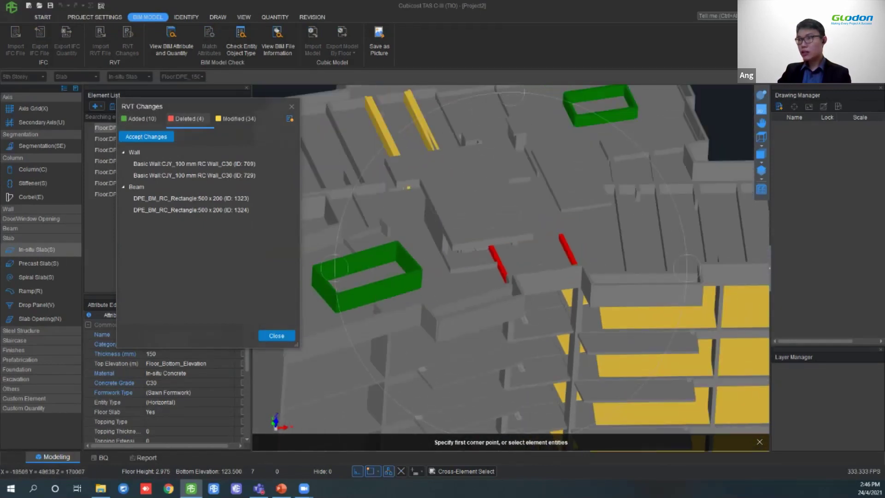
{"action": "left_click", "coordinate": [236, 118]}
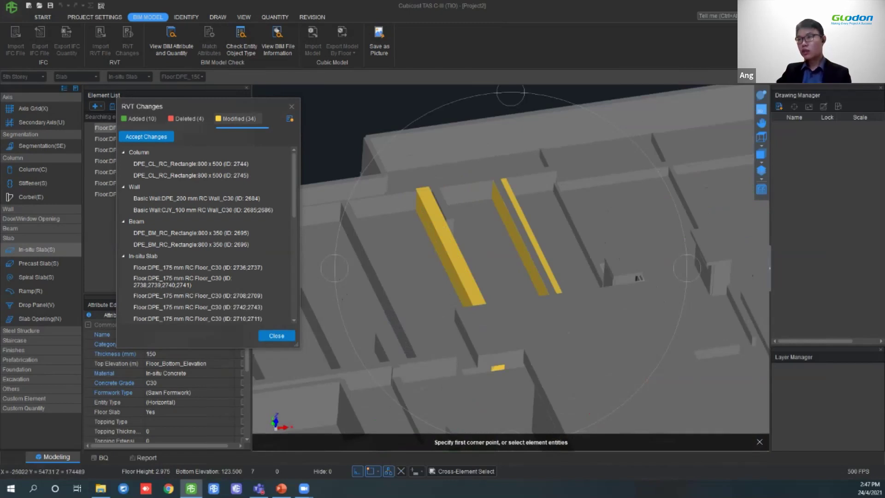
{"action": "scroll", "coordinate": [497, 235], "scroll_direction": "down", "scroll_amount": 5}
{"action": "middle_click_drag", "start_coordinate": [655, 410], "coordinate": [434, 191]}
{"action": "scroll", "coordinate": [451, 254], "scroll_direction": "down", "scroll_amount": 3}
{"action": "left_click_drag", "start_coordinate": [433, 369], "coordinate": [414, 262]}
{"action": "middle_click_drag", "start_coordinate": [415, 261], "coordinate": [543, 219]}
{"action": "scroll", "coordinate": [464, 266], "scroll_direction": "up", "scroll_amount": 8}
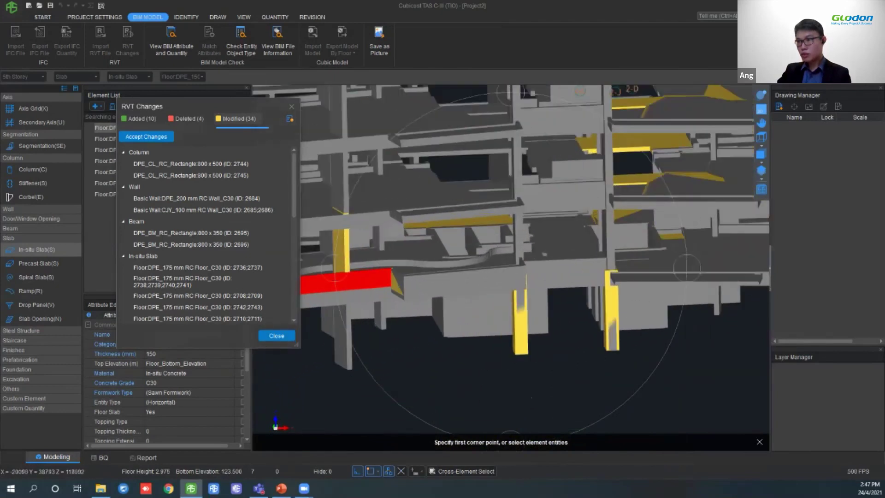
{"action": "scroll", "coordinate": [491, 287], "scroll_direction": "down", "scroll_amount": 8}
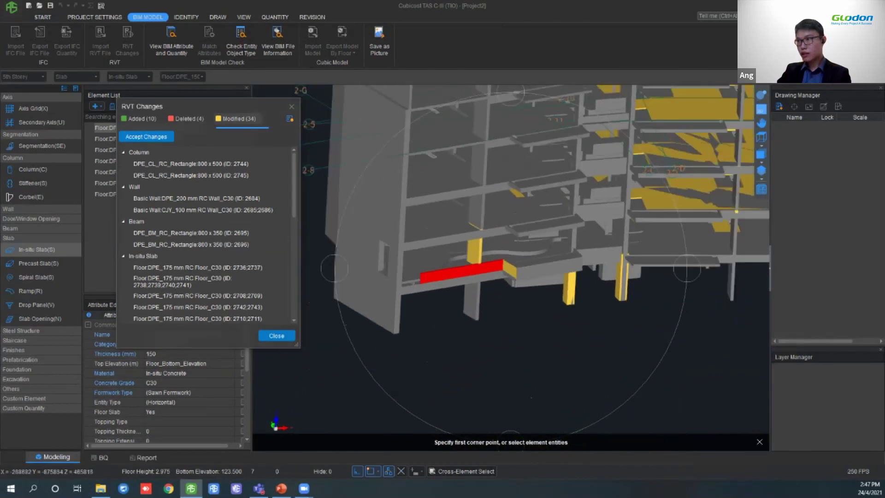
{"action": "middle_click_drag", "start_coordinate": [490, 287], "coordinate": [433, 384]}
Accept all added column and wall changes into the model.
{"action": "left_click", "coordinate": [141, 118]}
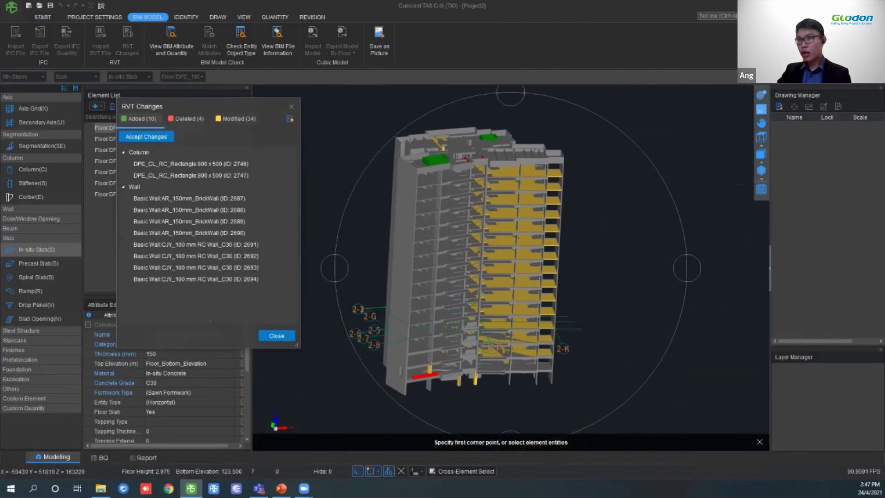
{"action": "left_click_drag", "start_coordinate": [428, 198], "coordinate": [456, 242]}
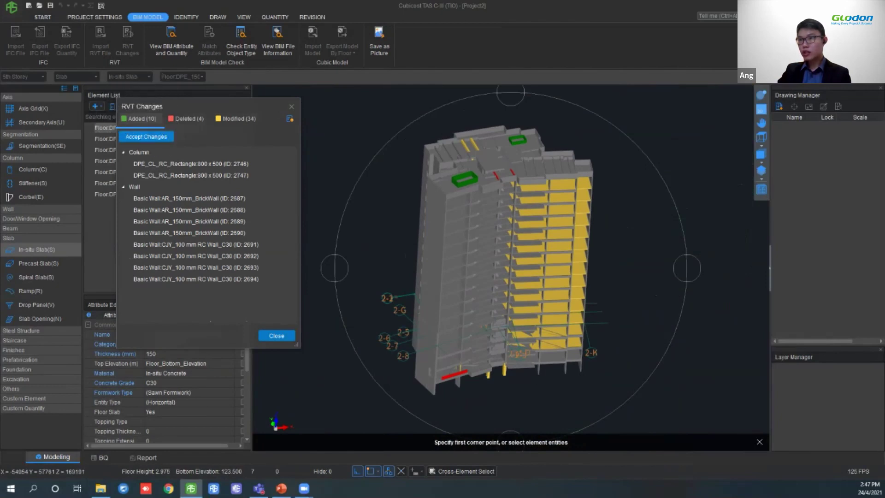
{"action": "left_click", "coordinate": [196, 279], "text": "shift"}
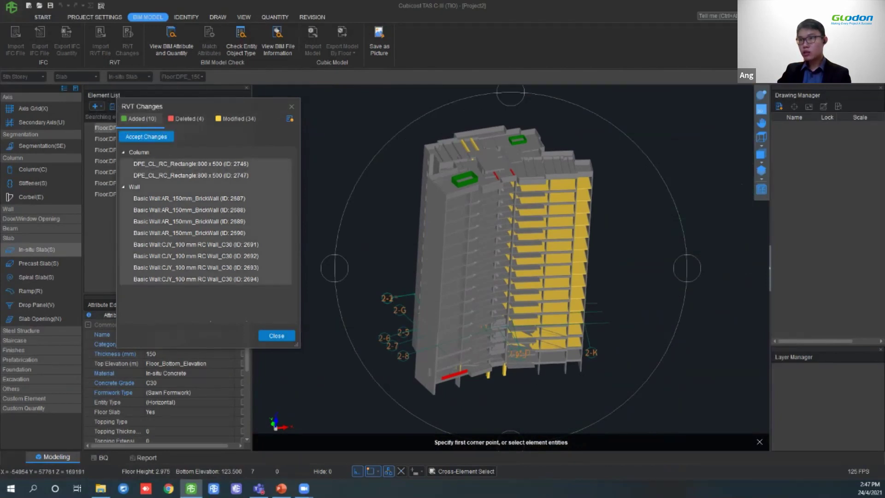
{"action": "left_click", "coordinate": [146, 136]}
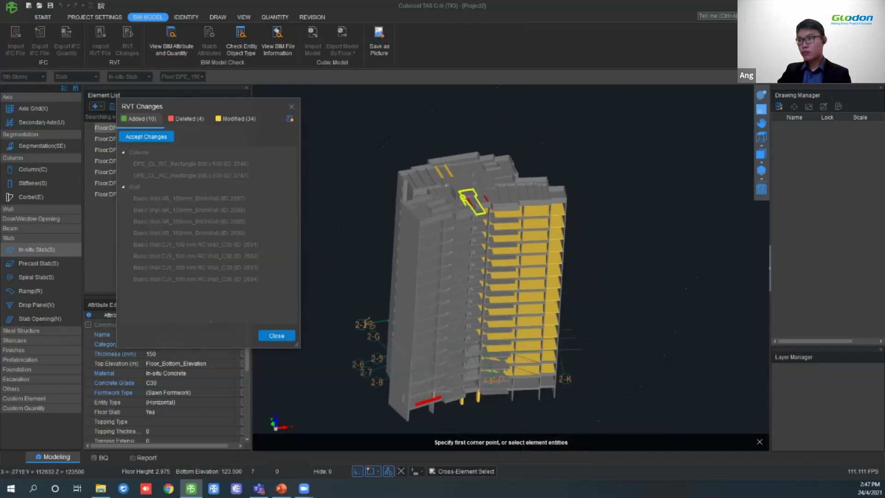
Accept all deleted wall and beam changes into the model.
{"action": "scroll", "coordinate": [439, 205], "scroll_direction": "up", "scroll_amount": 6}
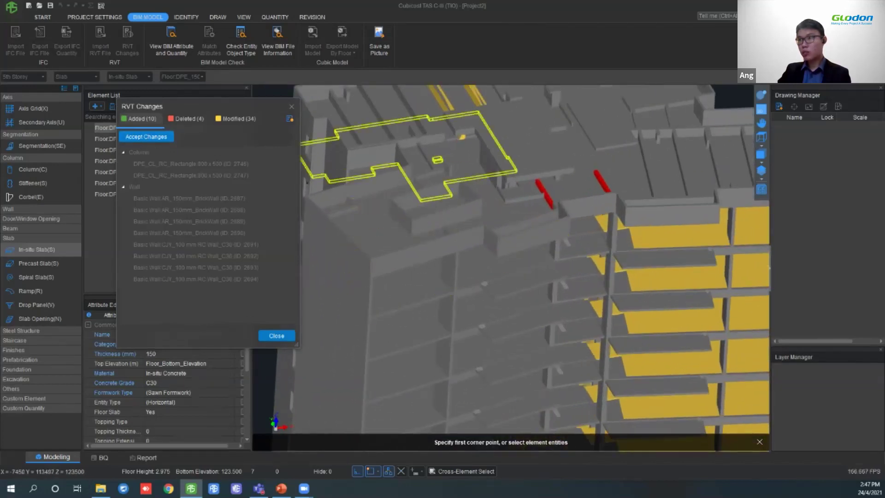
{"action": "left_click", "coordinate": [186, 118]}
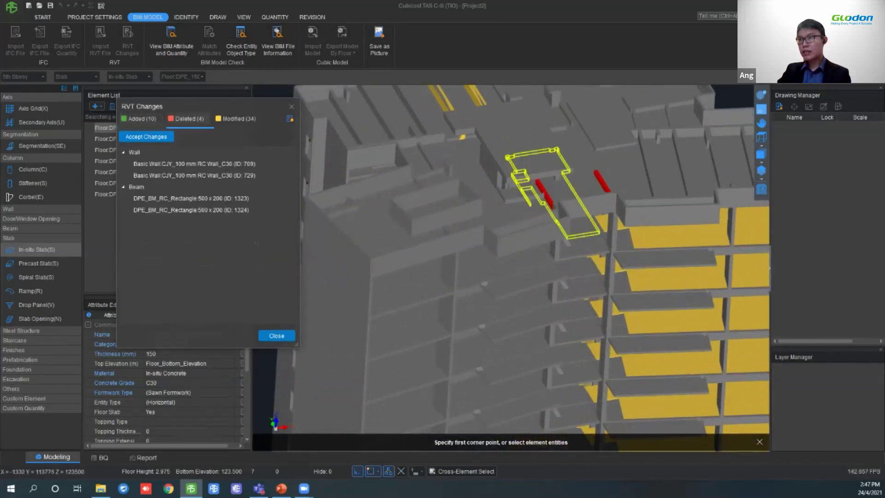
{"action": "middle_click_drag", "start_coordinate": [563, 190], "coordinate": [502, 248]}
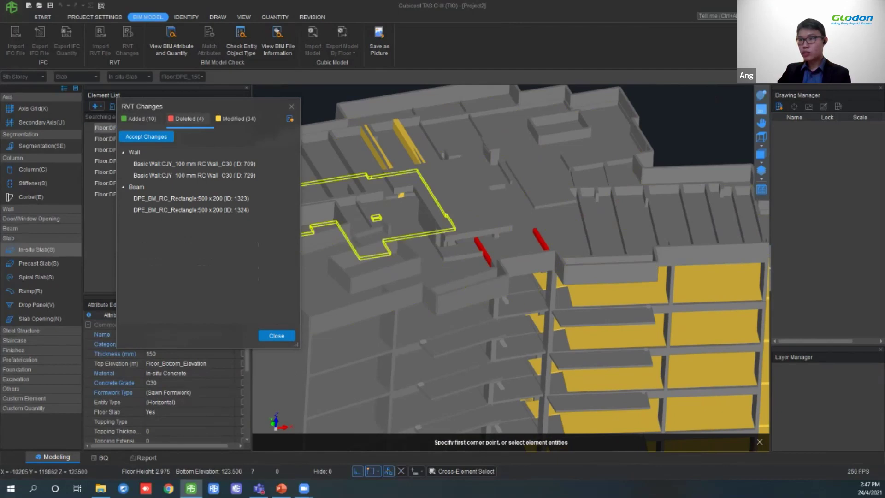
{"action": "left_click", "coordinate": [194, 164]}
{"action": "left_click", "coordinate": [192, 210], "text": "shift"}
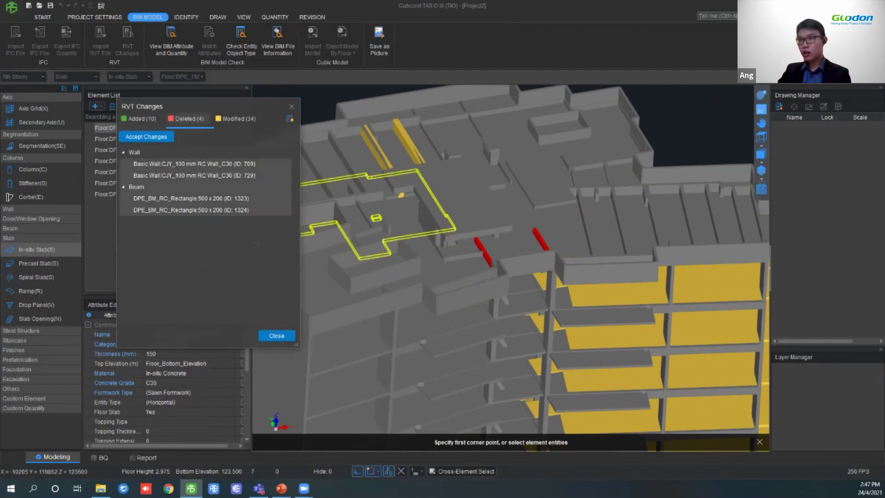
{"action": "left_click", "coordinate": [147, 137]}
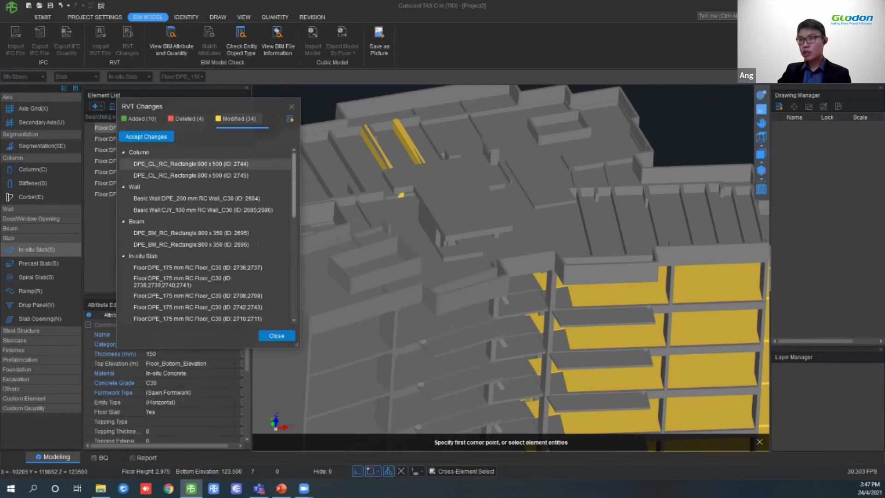
Accept all modified element changes, from the first column to the last floor slab, and close the RVT Changes window.
{"action": "scroll", "coordinate": [206, 235], "scroll_direction": "down", "scroll_amount": 5}
{"action": "left_click", "coordinate": [197, 314], "text": "shift"}
{"action": "left_click", "coordinate": [147, 137]}
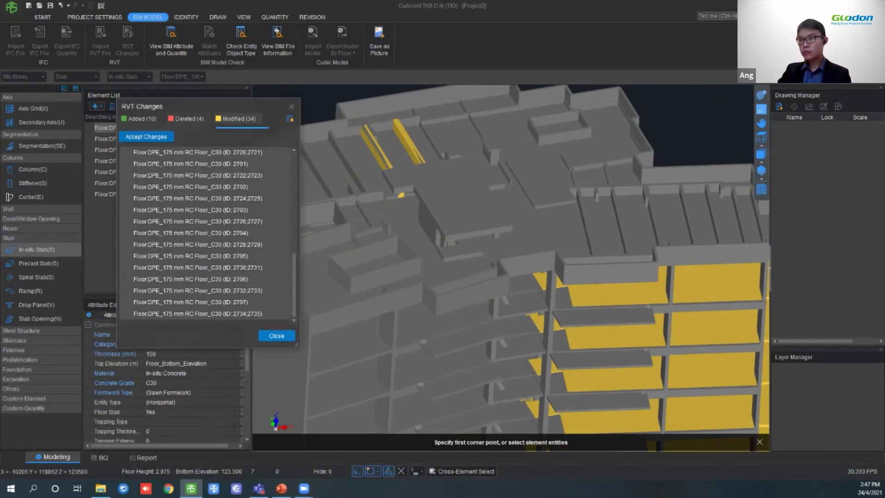
{"action": "left_click", "coordinate": [277, 336]}
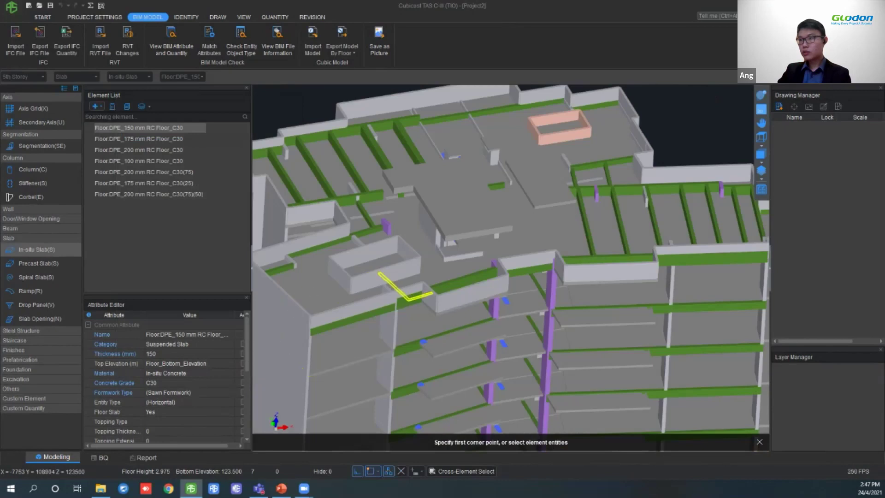
Inspect the whole updated building in 3D from several angles.
{"action": "scroll", "coordinate": [456, 196], "scroll_direction": "down", "scroll_amount": 5}
{"action": "middle_click_drag", "start_coordinate": [443, 264], "coordinate": [447, 236]}
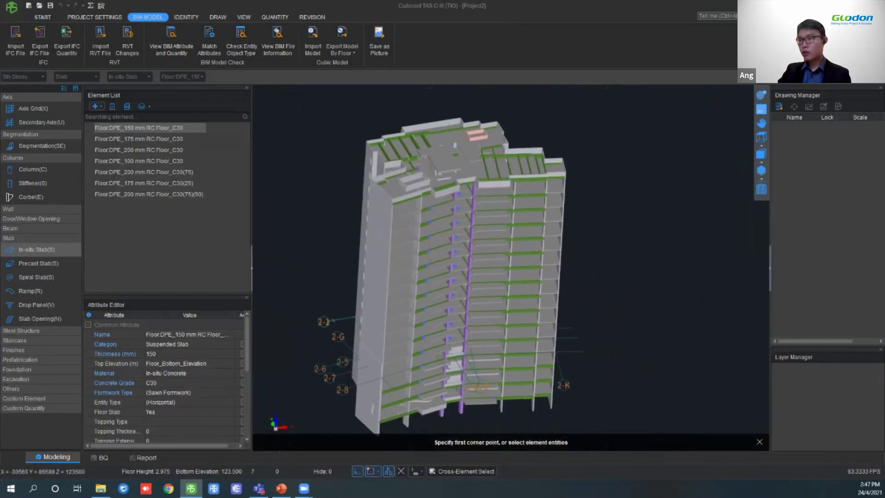
{"action": "left_click", "coordinate": [761, 95]}
{"action": "left_click_drag", "start_coordinate": [443, 239], "coordinate": [464, 249]}
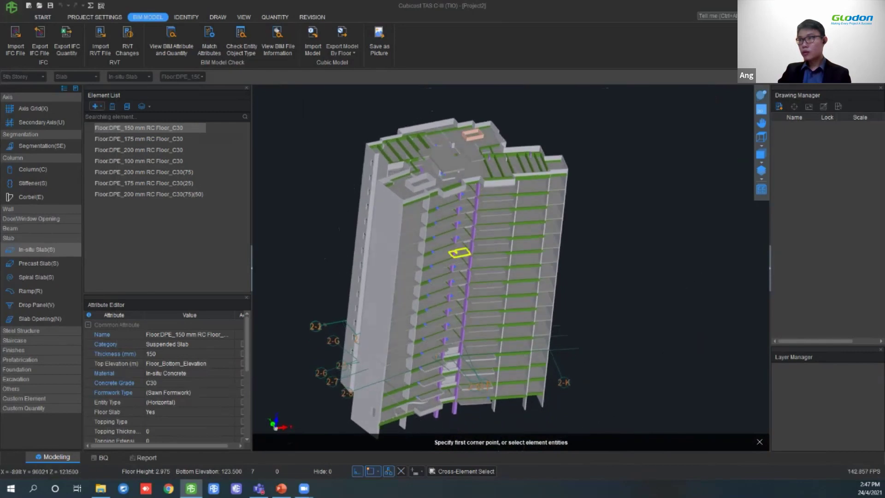
{"action": "middle_click_drag", "start_coordinate": [463, 250], "coordinate": [479, 233]}
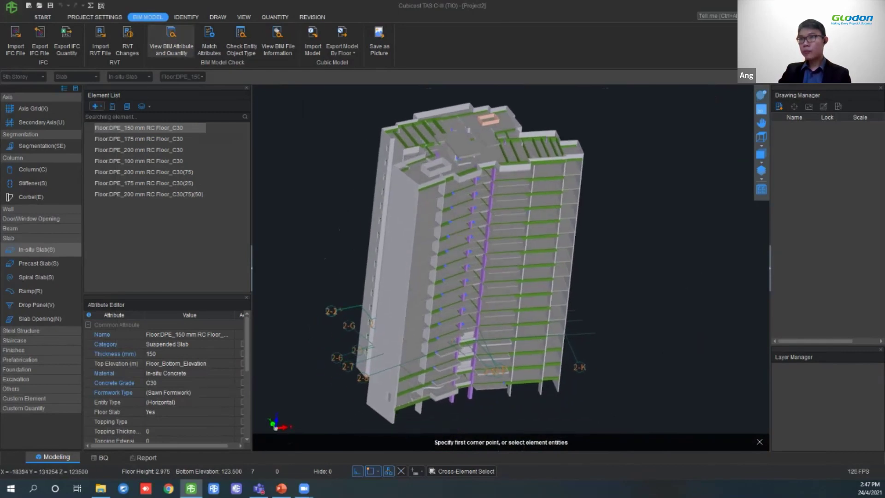
{"action": "middle_click_drag", "start_coordinate": [450, 191], "coordinate": [442, 174]}
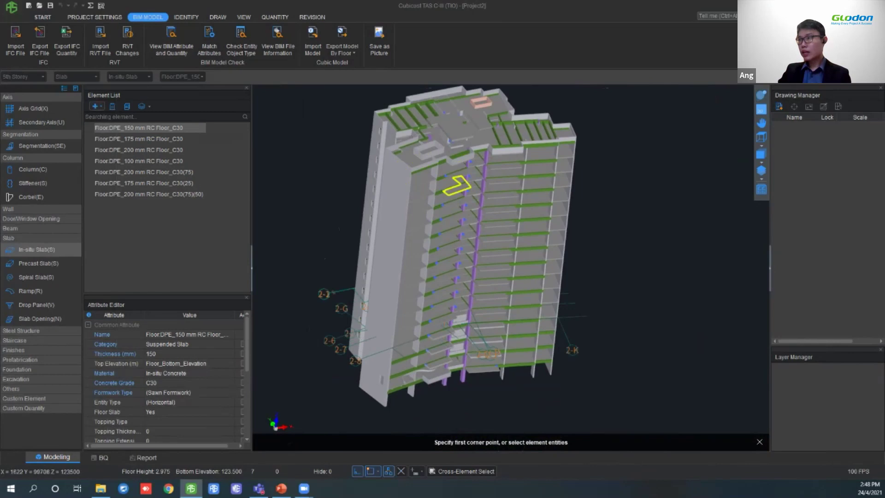
{"action": "middle_click_drag", "start_coordinate": [554, 165], "coordinate": [572, 168]}
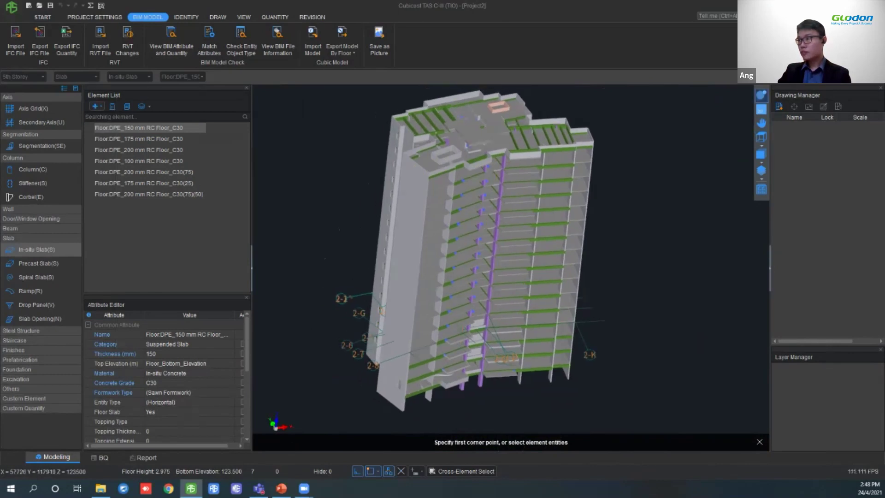
{"action": "left_click_drag", "start_coordinate": [572, 169], "coordinate": [524, 198]}
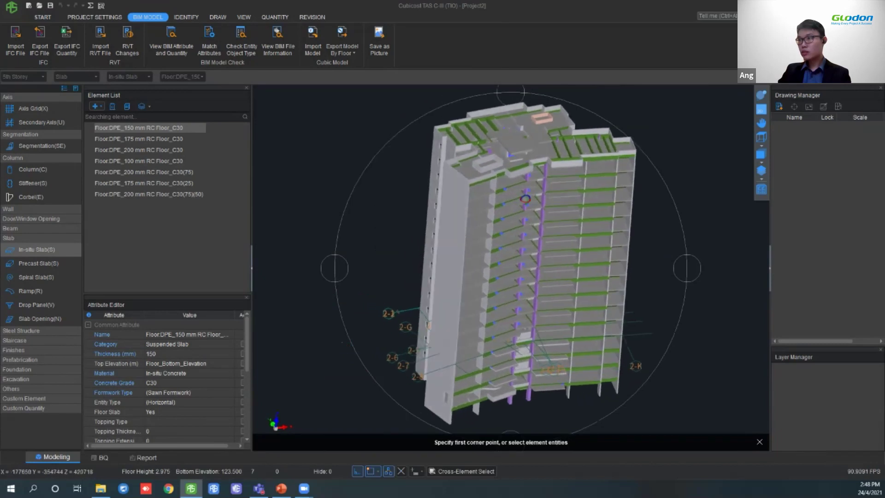
Close the current project without saving and create a metric project named Project2 with the Malaysian Standard Method of Measurement and 0.000 m ground elevation.
{"action": "left_click", "coordinate": [42, 17]}
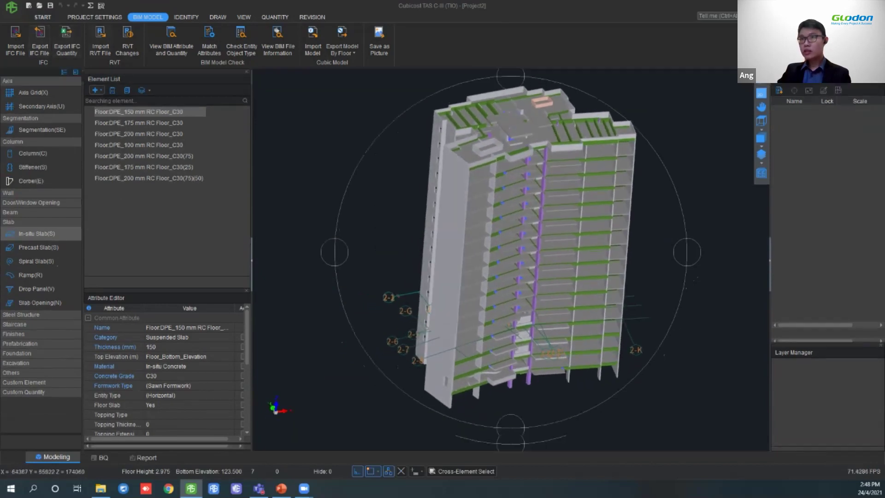
{"action": "left_click", "coordinate": [26, 157]}
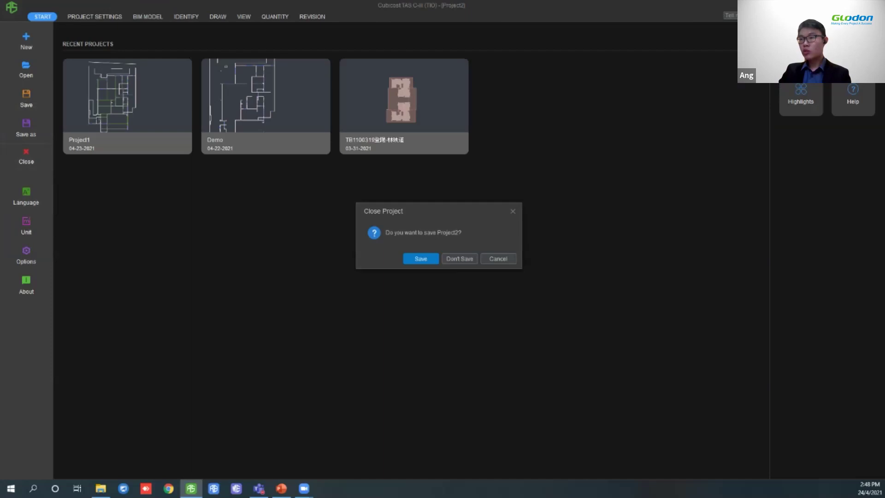
{"action": "left_click", "coordinate": [459, 258]}
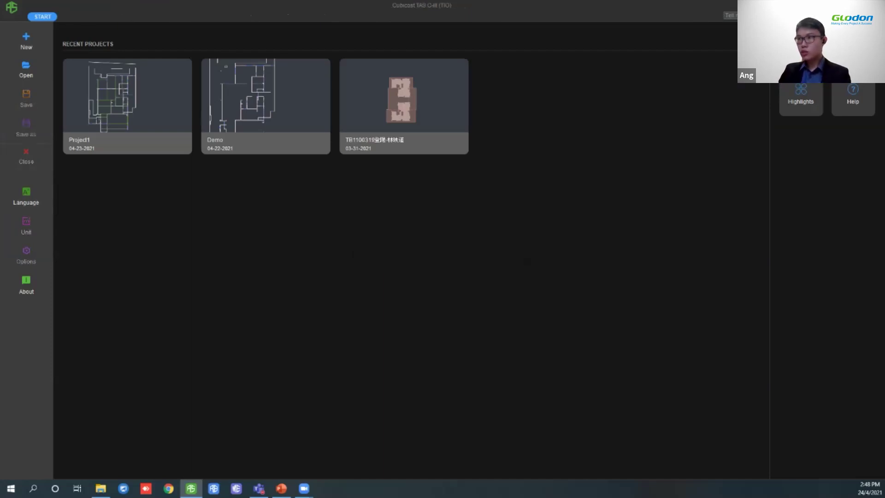
{"action": "left_click", "coordinate": [26, 42]}
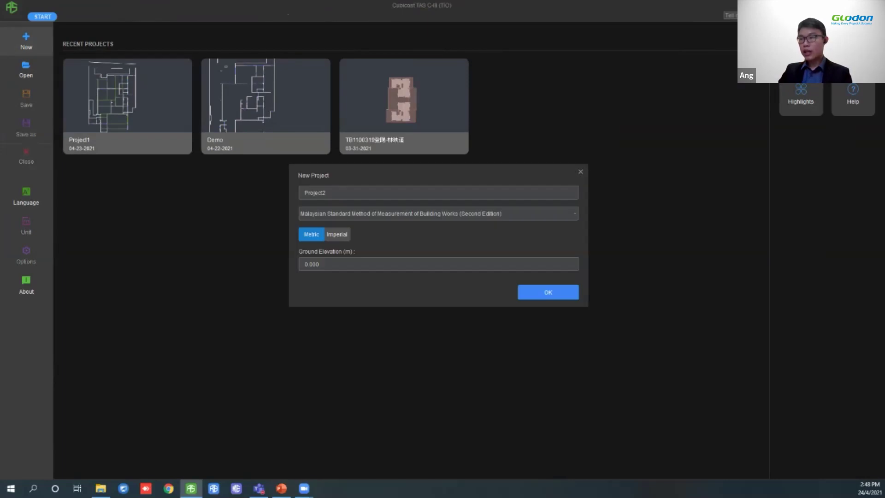
{"action": "left_click", "coordinate": [548, 292]}
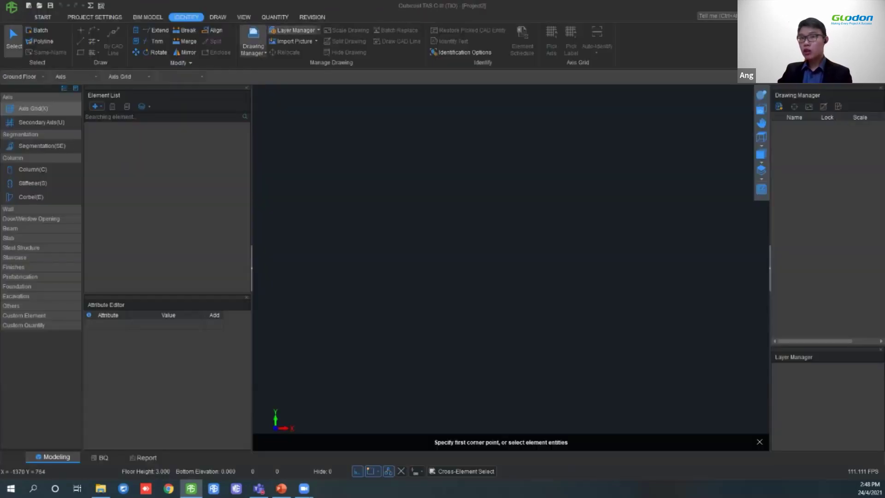
Start an RVT file import and load the next sample Revit project file.
{"action": "left_click", "coordinate": [147, 17]}
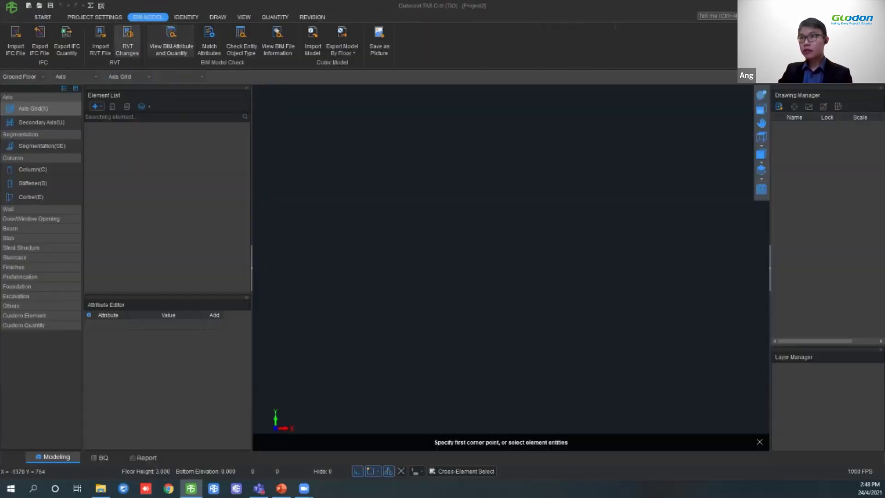
{"action": "left_click", "coordinate": [101, 42]}
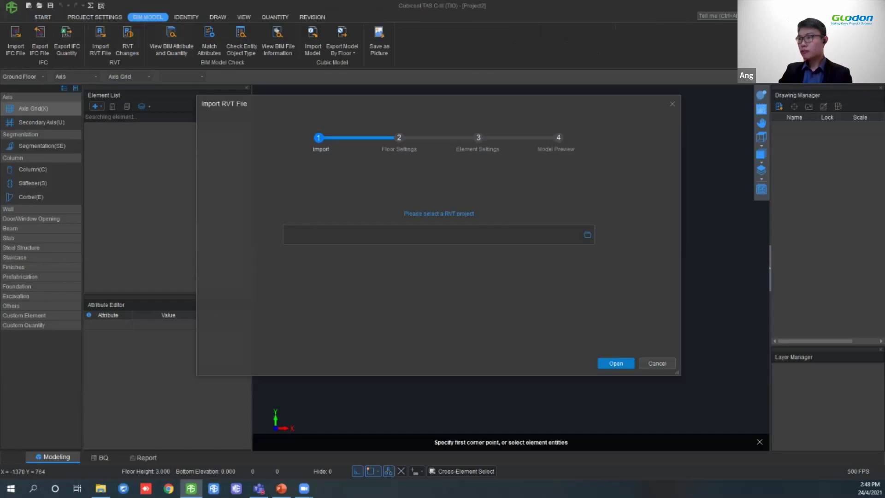
{"action": "left_click", "coordinate": [587, 235]}
{"action": "double_click", "coordinate": [305, 163]}
{"action": "double_click", "coordinate": [307, 162]}
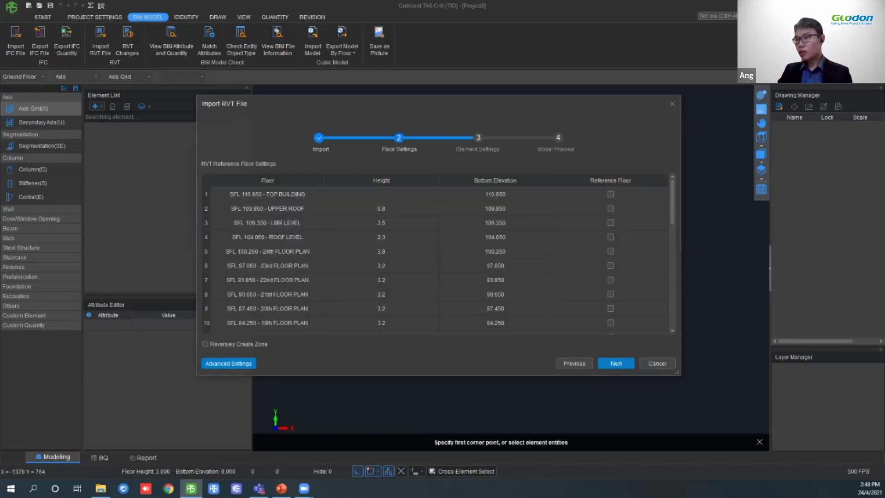
Set SFL 17.450 - GROUND FLOOR as the reference floor and run the import with the default element settings.
{"action": "scroll", "coordinate": [435, 258], "scroll_direction": "down", "scroll_amount": 8}
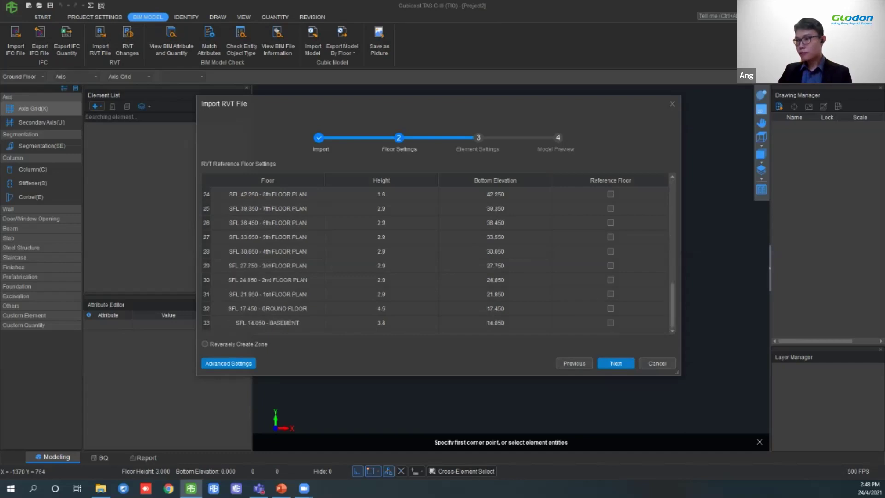
{"action": "left_click", "coordinate": [610, 308]}
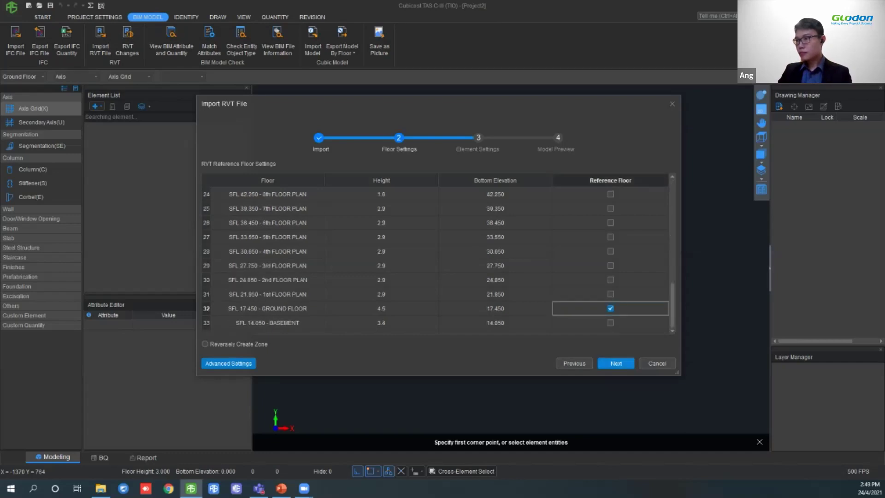
{"action": "left_click", "coordinate": [616, 363]}
{"action": "left_click", "coordinate": [616, 364]}
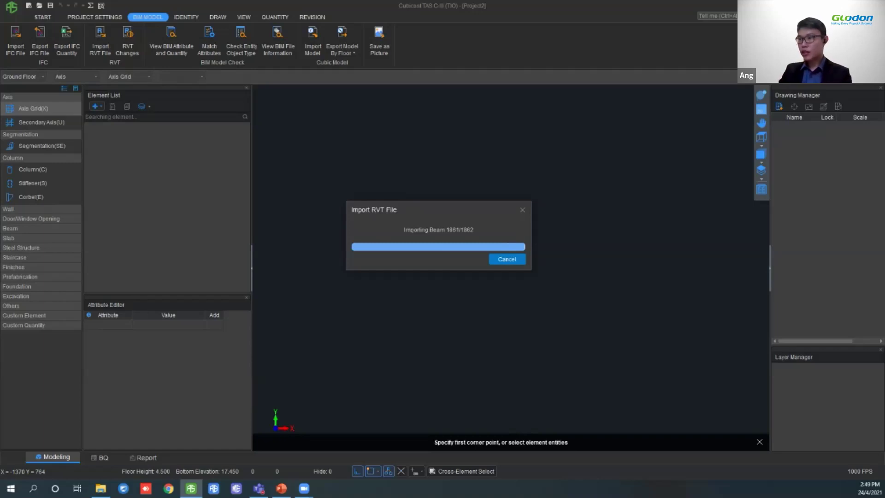
Leave both linked files out of the import, accept the model preview, and finish the import.
{"action": "left_click", "coordinate": [451, 233]}
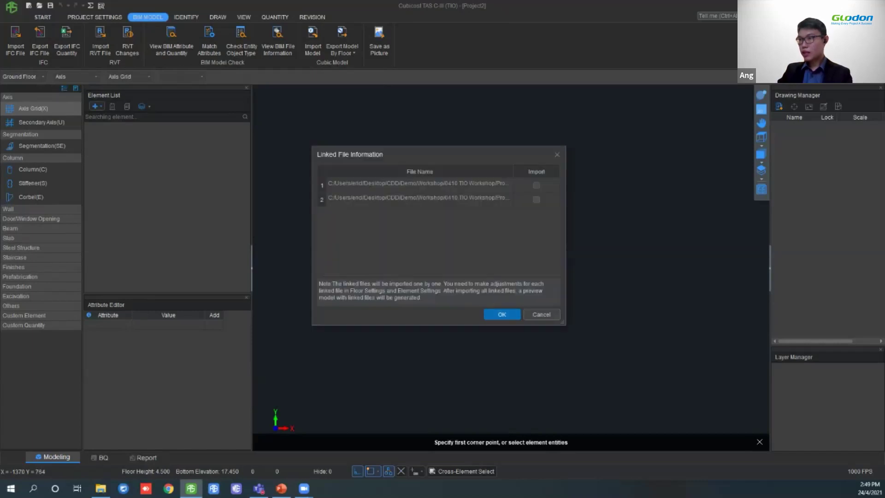
{"action": "left_click", "coordinate": [502, 314]}
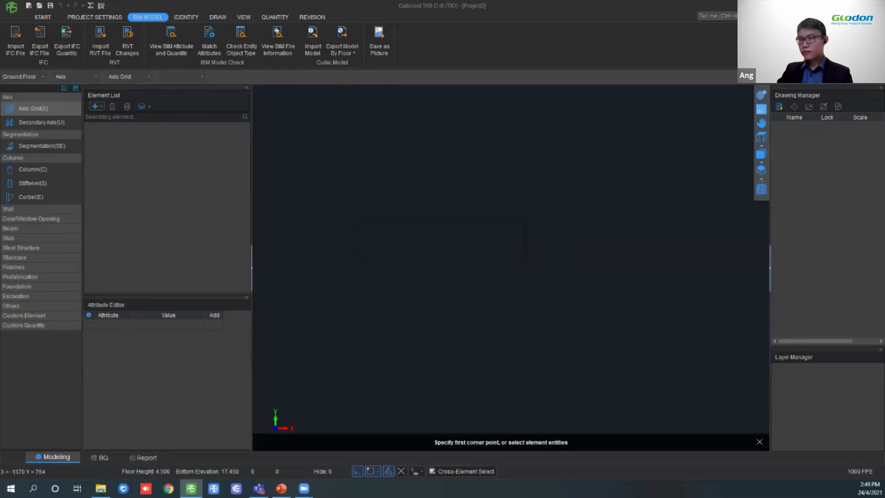
{"action": "scroll", "coordinate": [461, 251], "scroll_direction": "down", "scroll_amount": 3}
{"action": "key", "text": "ctrl"}
{"action": "key", "text": "ctrl"}
{"action": "left_click", "coordinate": [617, 373]}
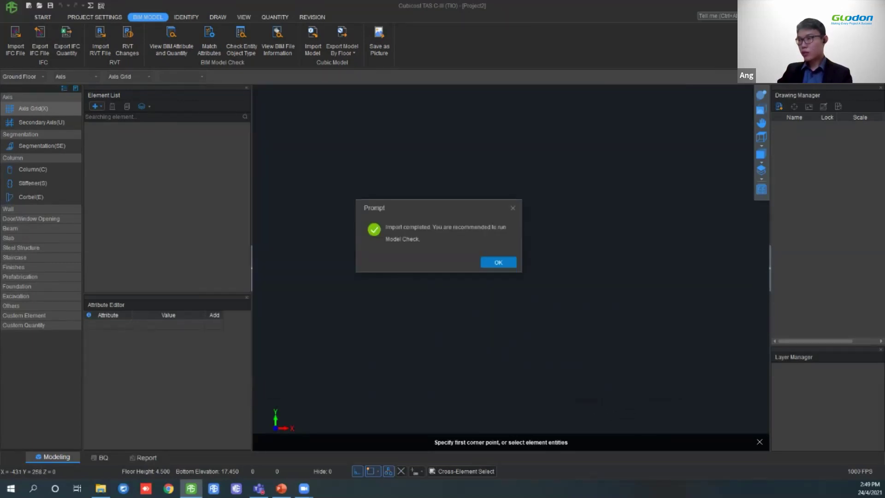
{"action": "key", "text": "Return"}
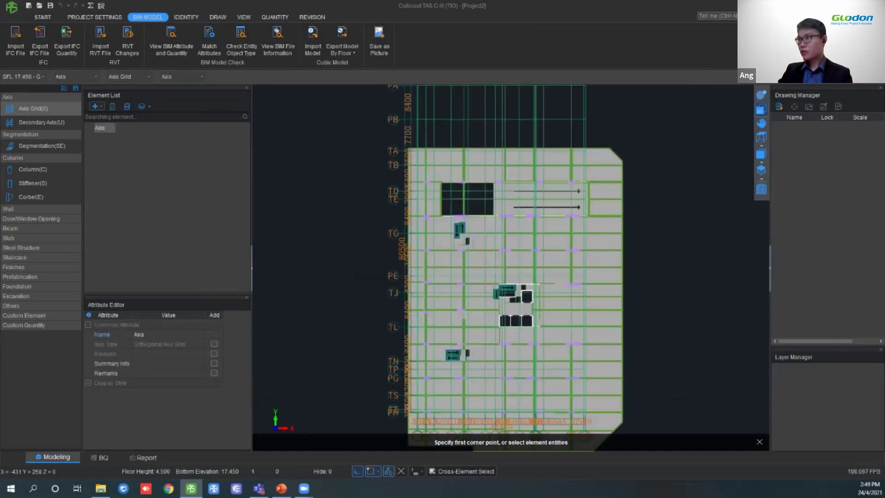
Turn the imported model to a 3D view and display all floors.
{"action": "left_click_drag", "start_coordinate": [553, 276], "coordinate": [456, 182], "text": "ctrl"}
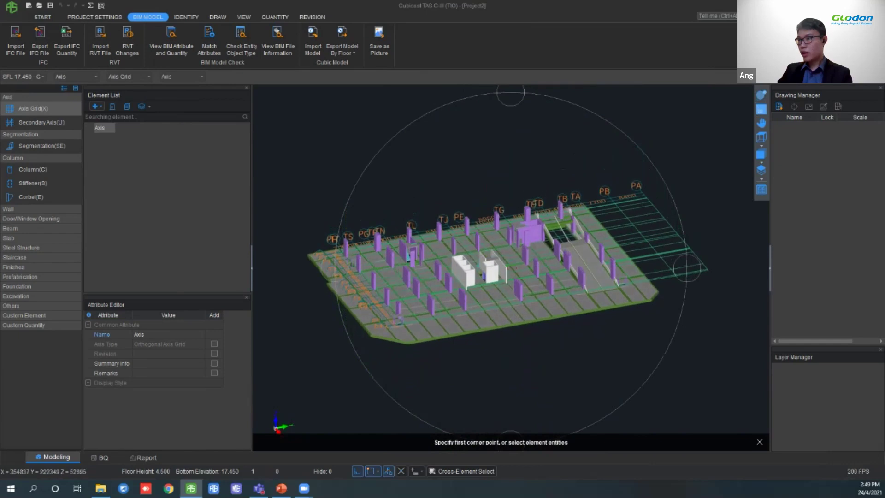
{"action": "left_click", "coordinate": [761, 175]}
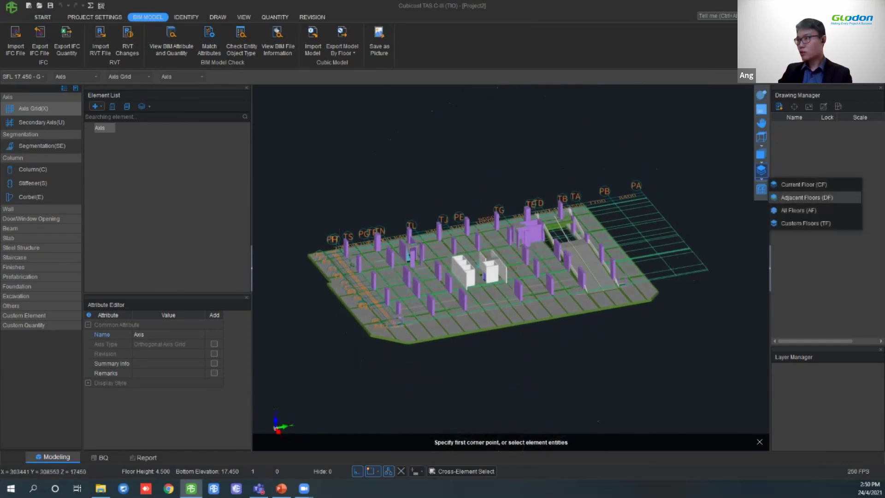
{"action": "left_click", "coordinate": [793, 210]}
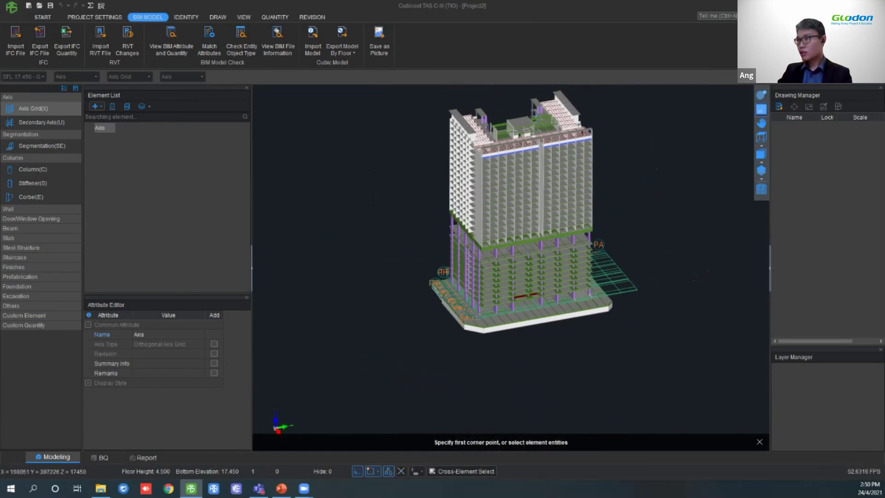
Examine the columns, beams, slabs and ramps of the building's lower floors in 3D.
{"action": "left_click_drag", "start_coordinate": [525, 281], "coordinate": [544, 236], "text": "ctrl"}
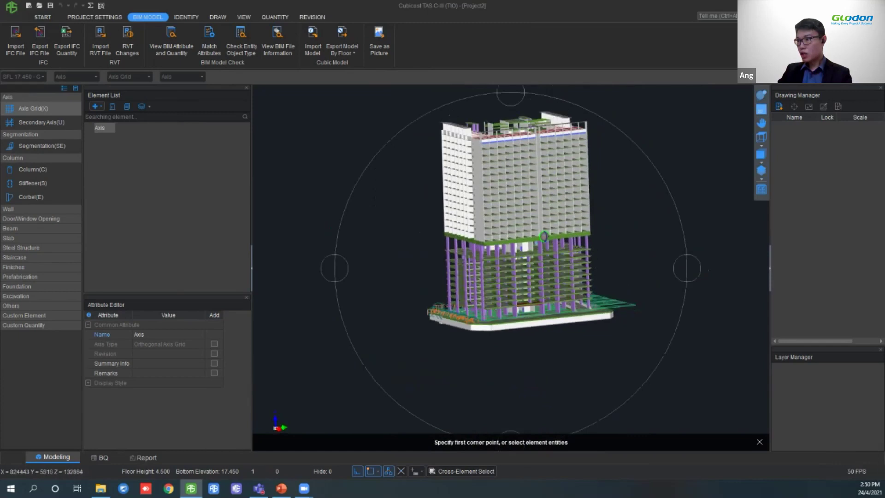
{"action": "scroll", "coordinate": [481, 282], "scroll_direction": "up", "scroll_amount": 10}
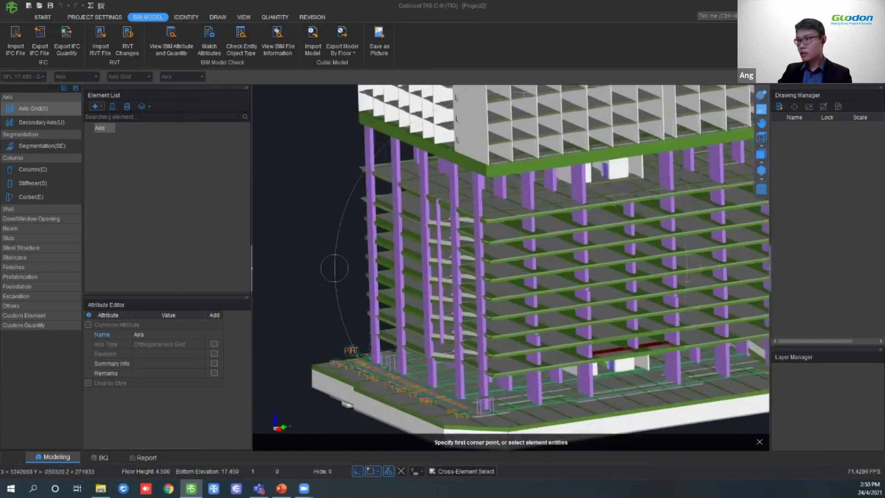
{"action": "scroll", "coordinate": [482, 282], "scroll_direction": "up", "scroll_amount": 5}
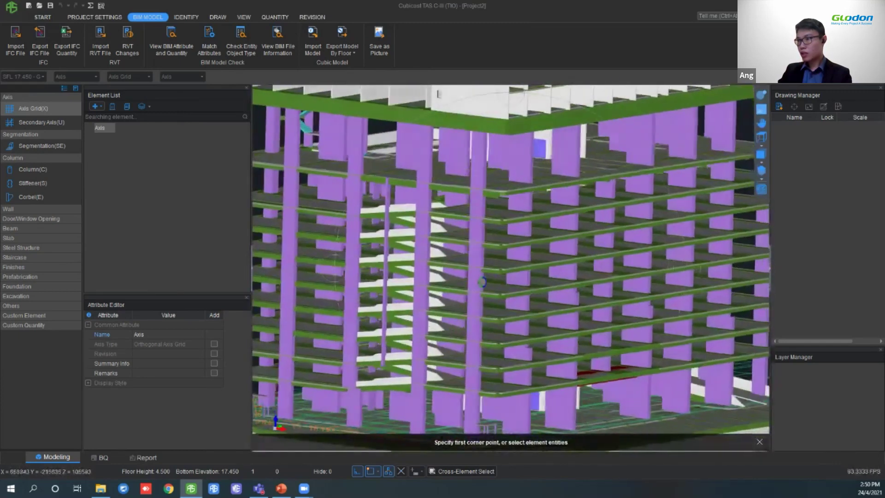
{"action": "left_click_drag", "start_coordinate": [482, 282], "coordinate": [687, 268], "text": "ctrl"}
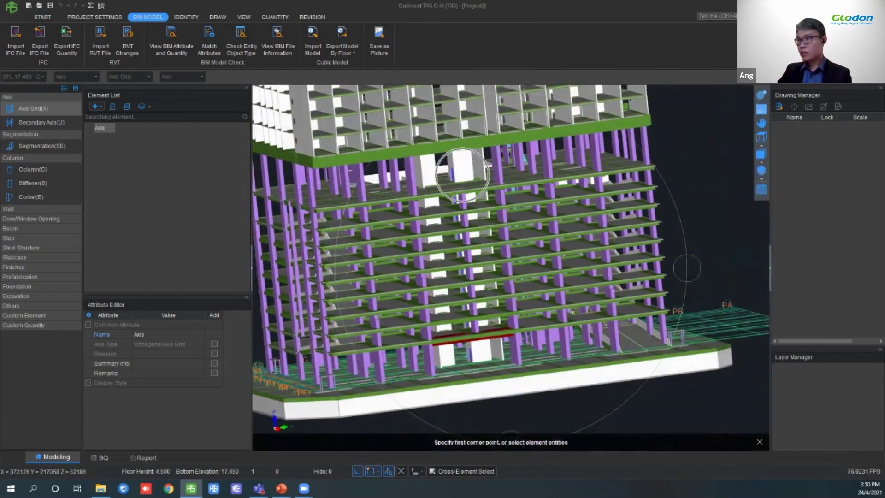
{"action": "scroll", "coordinate": [686, 268], "scroll_direction": "up", "scroll_amount": 5}
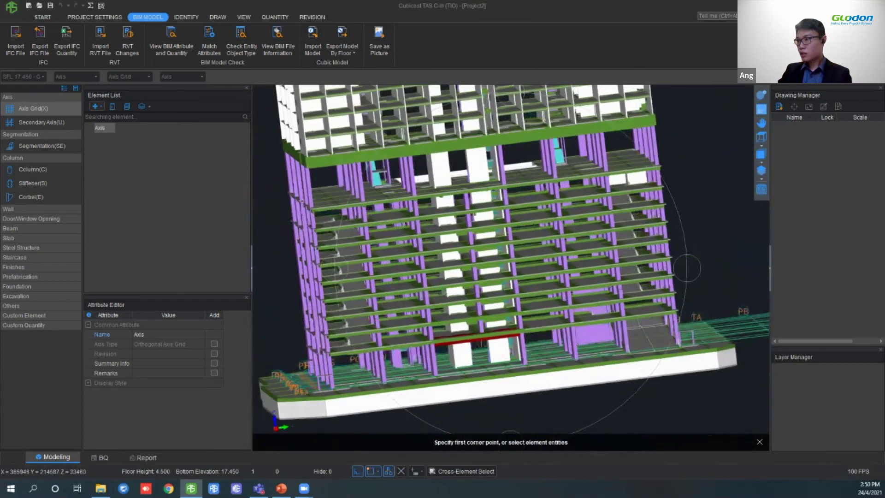
{"action": "scroll", "coordinate": [687, 268], "scroll_direction": "up", "scroll_amount": 8}
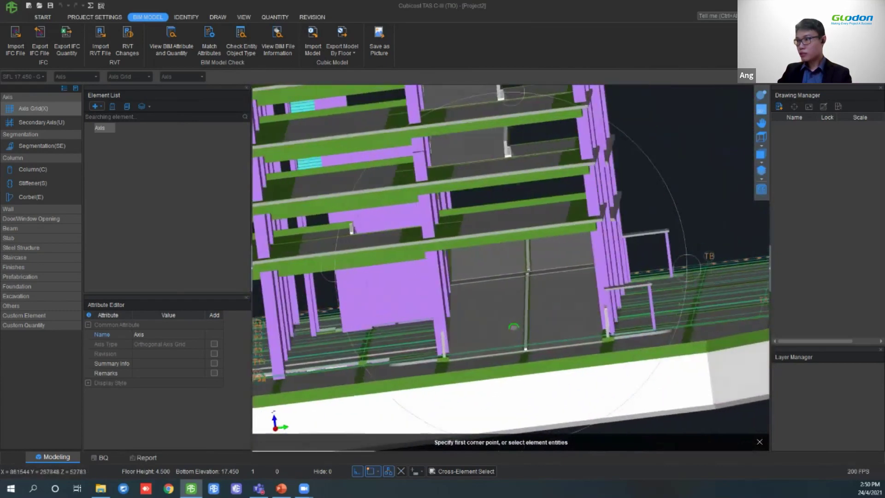
{"action": "scroll", "coordinate": [686, 268], "scroll_direction": "down", "scroll_amount": 8}
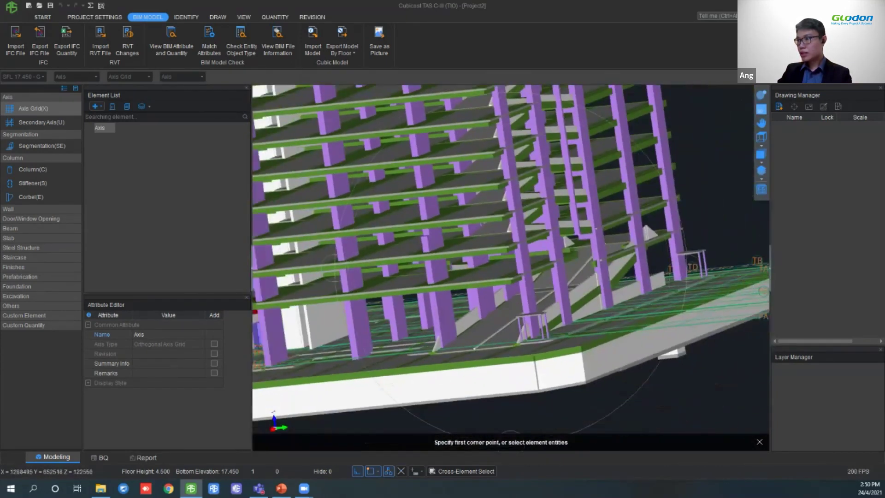
Examine the stair, parapet walls and slabs on the deck above the lower floors between the tower wings.
{"action": "left_click_drag", "start_coordinate": [502, 258], "coordinate": [501, 277]}
{"action": "scroll", "coordinate": [474, 331], "scroll_direction": "up", "scroll_amount": 8}
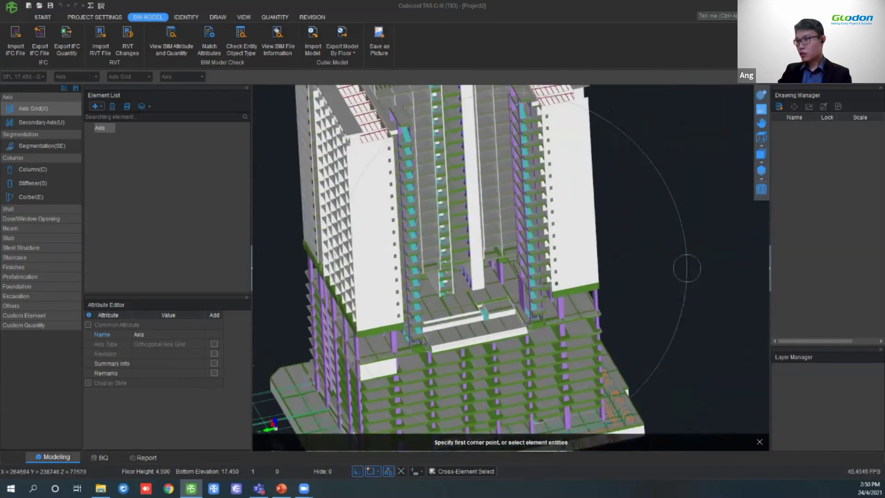
{"action": "scroll", "coordinate": [425, 341], "scroll_direction": "up", "scroll_amount": 3}
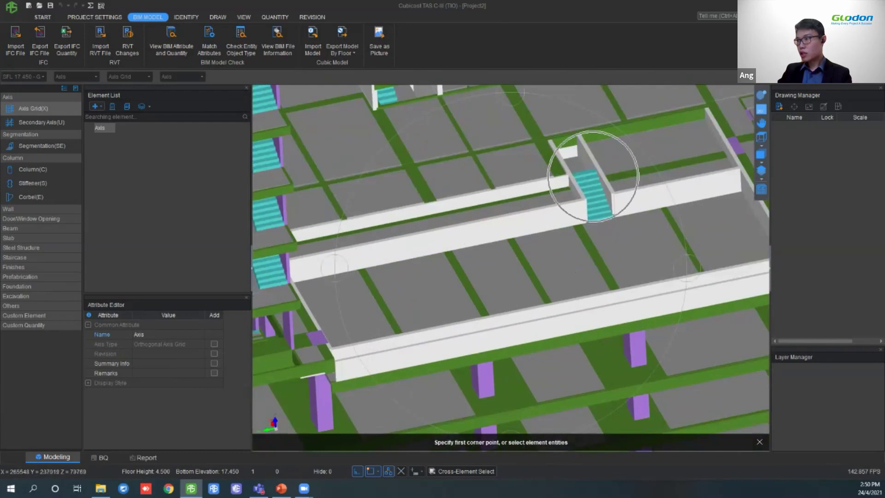
{"action": "scroll", "coordinate": [335, 267], "scroll_direction": "down", "scroll_amount": 5}
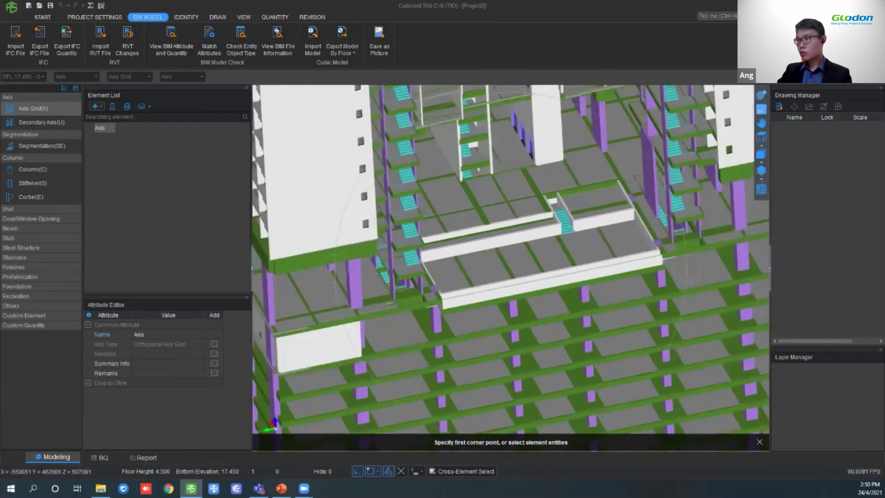
{"action": "left_click_drag", "start_coordinate": [510, 295], "coordinate": [510, 258]}
{"action": "scroll", "coordinate": [465, 212], "scroll_direction": "down", "scroll_amount": 5}
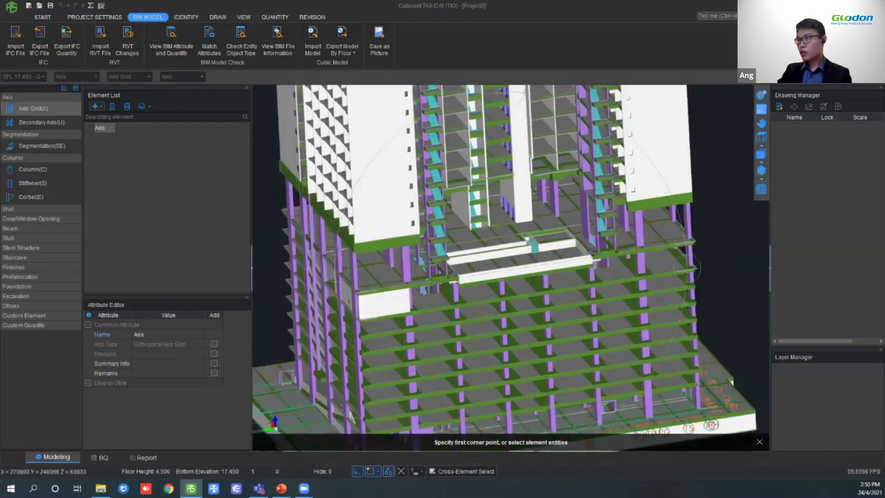
Examine the upper tower and roof, then the whole building from several angles.
{"action": "middle_click_drag", "start_coordinate": [501, 131], "coordinate": [480, 276]}
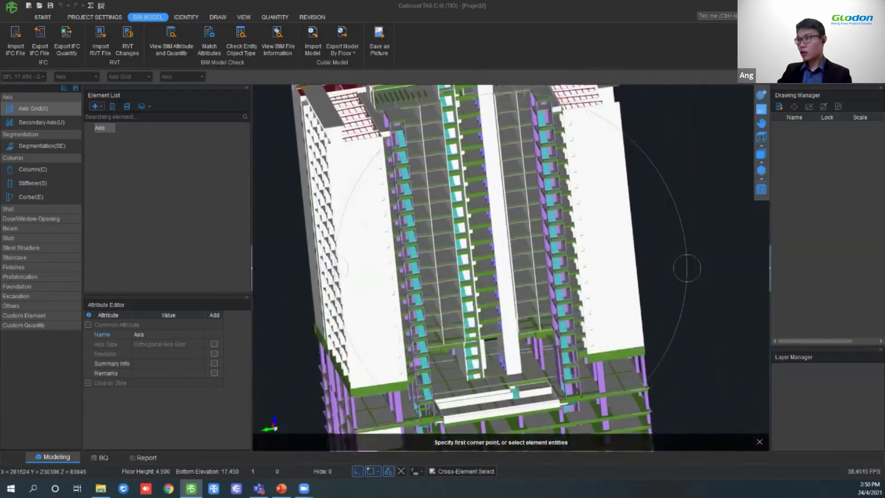
{"action": "scroll", "coordinate": [479, 275], "scroll_direction": "down", "scroll_amount": 2}
{"action": "left_click_drag", "start_coordinate": [479, 276], "coordinate": [445, 283]}
{"action": "left_click_drag", "start_coordinate": [507, 284], "coordinate": [438, 281]}
{"action": "middle_click_drag", "start_coordinate": [438, 281], "coordinate": [437, 234]}
{"action": "scroll", "coordinate": [479, 276], "scroll_direction": "down", "scroll_amount": 2}
{"action": "left_click_drag", "start_coordinate": [479, 277], "coordinate": [430, 277]}
Calculate the quantities of all floors, forcing the calculation past the remaining Model Check overlaps.
{"action": "left_click", "coordinate": [275, 17]}
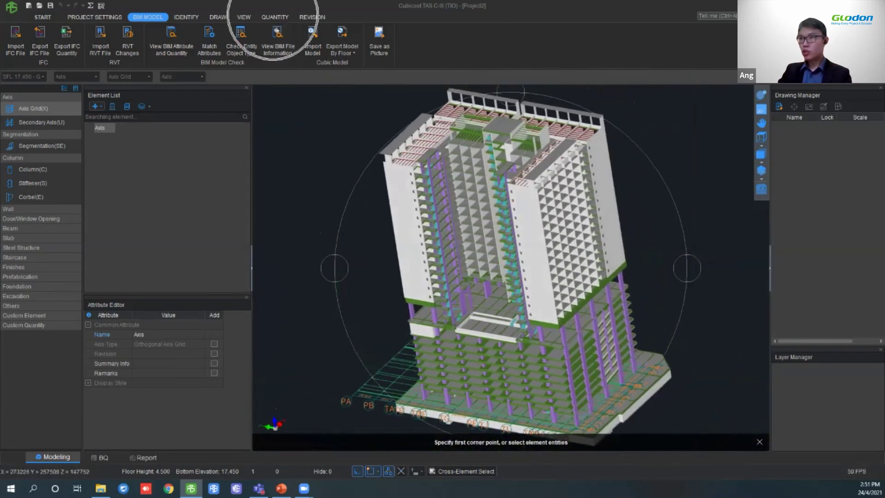
{"action": "left_click", "coordinate": [177, 40]}
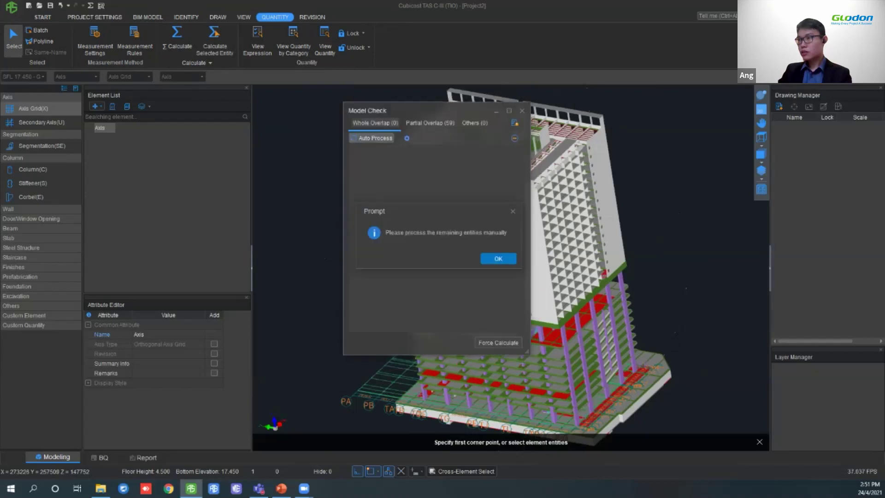
{"action": "left_click", "coordinate": [497, 259]}
{"action": "left_click", "coordinate": [498, 343]}
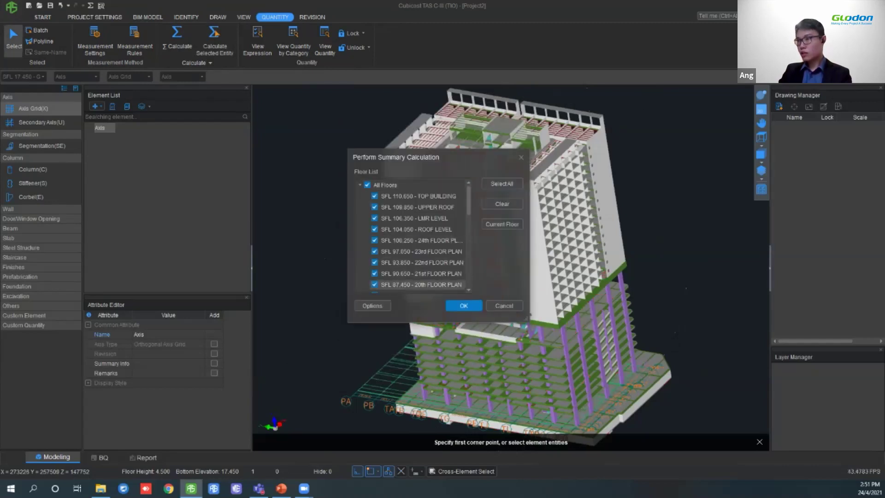
{"action": "left_click", "coordinate": [464, 306]}
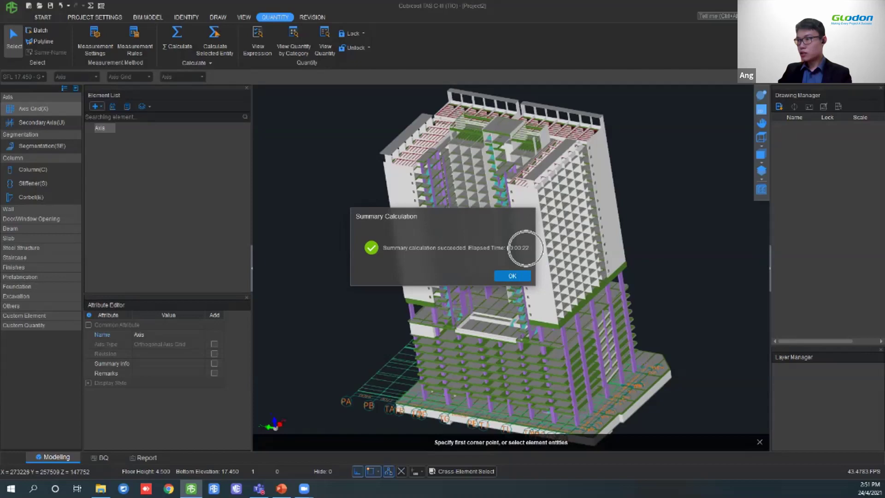
{"action": "left_click", "coordinate": [521, 275]}
View the calculated quantities by category for the whole of Project2 and review the column quantities down to the total row.
{"action": "left_click", "coordinate": [294, 41]}
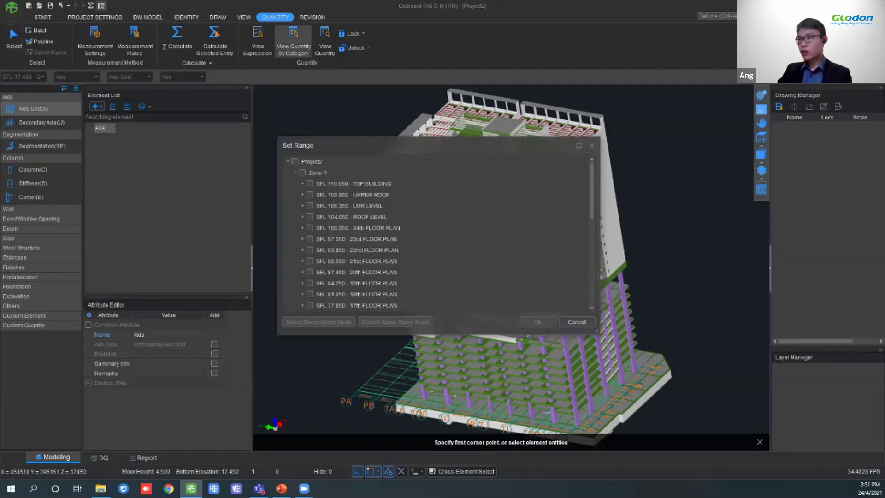
{"action": "left_click", "coordinate": [537, 322]}
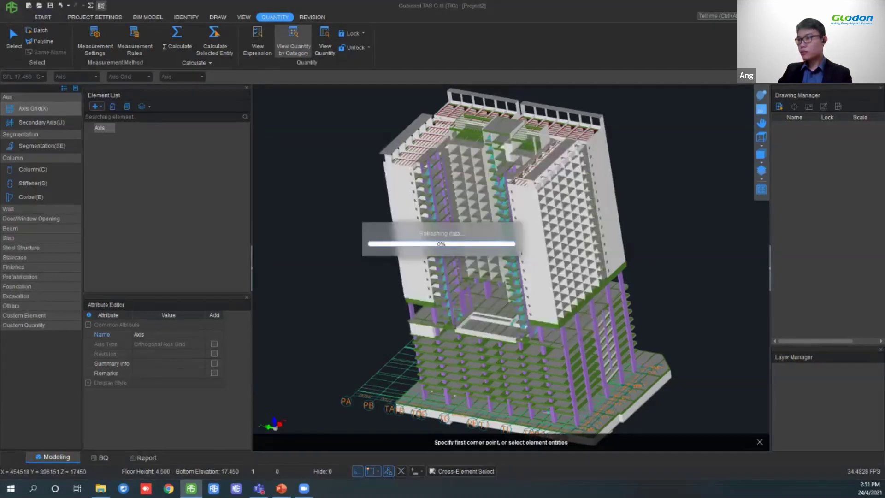
{"action": "left_click", "coordinate": [648, 155]}
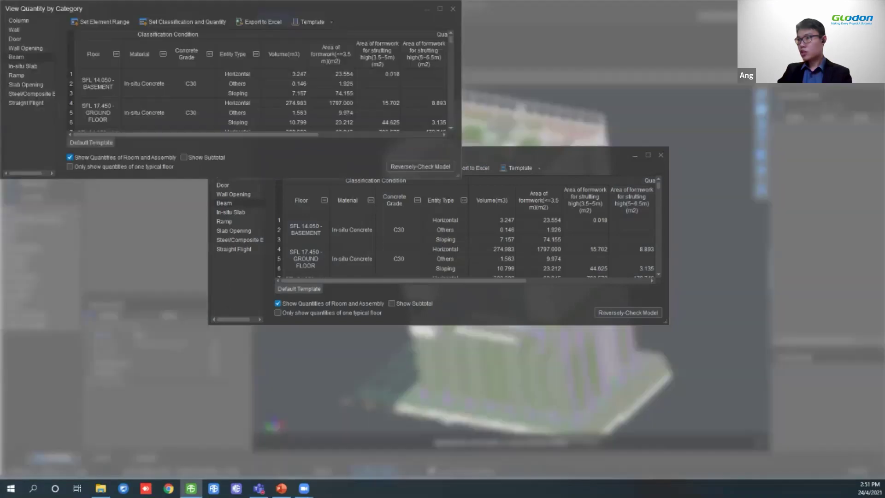
{"action": "left_click", "coordinate": [27, 21]}
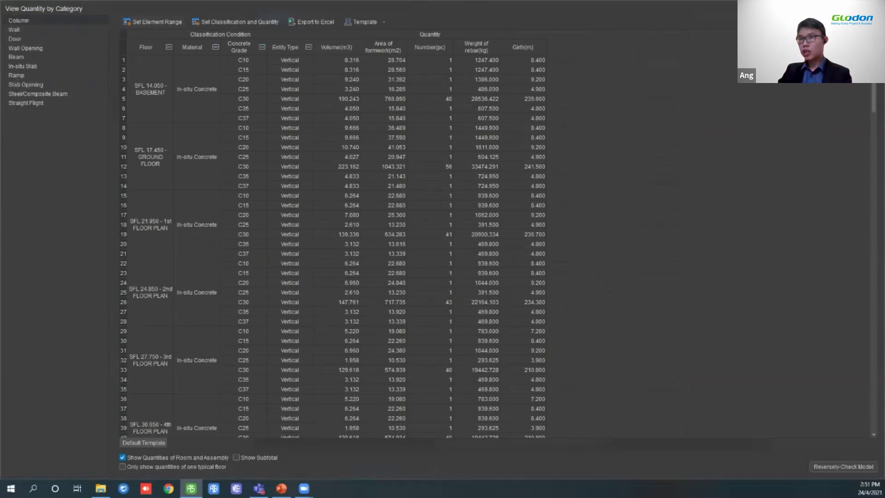
{"action": "scroll", "coordinate": [332, 244], "scroll_direction": "down", "scroll_amount": 15}
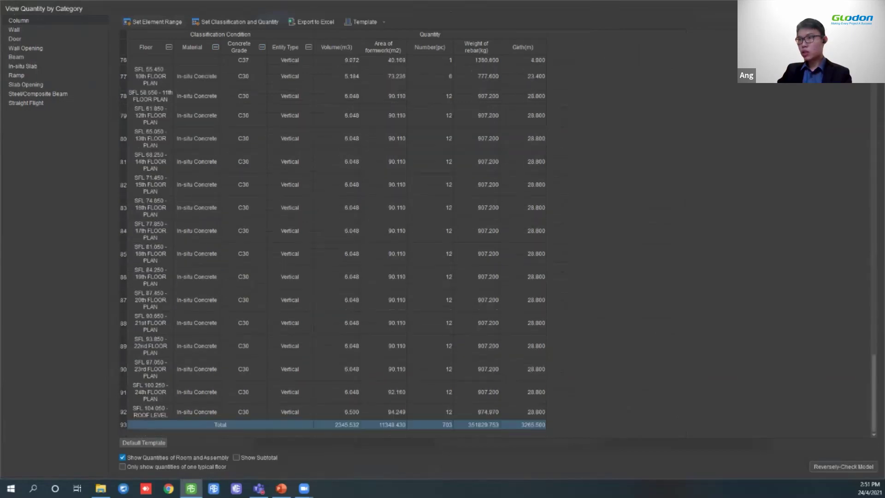
{"action": "left_click", "coordinate": [383, 162]}
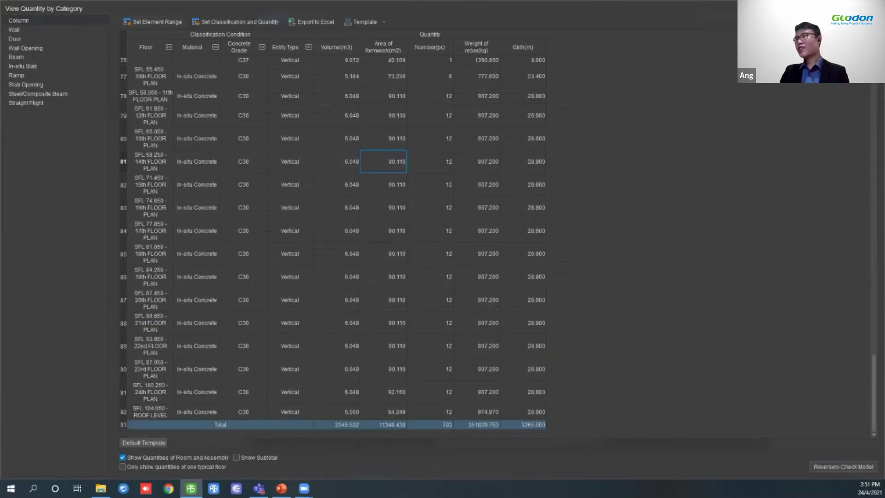
{"action": "key", "text": "Escape"}
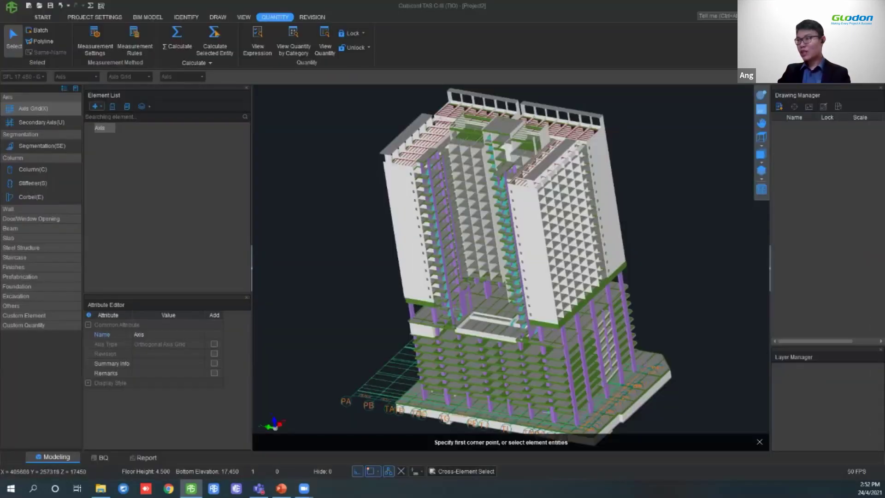
{"action": "middle_click_drag", "start_coordinate": [512, 249], "coordinate": [494, 269]}
{"action": "scroll", "coordinate": [547, 279], "scroll_direction": "down", "scroll_amount": 4}
{"action": "left_click", "coordinate": [761, 95]}
{"action": "left_click_drag", "start_coordinate": [545, 273], "coordinate": [580, 270]}
{"action": "left_click", "coordinate": [14, 39]}
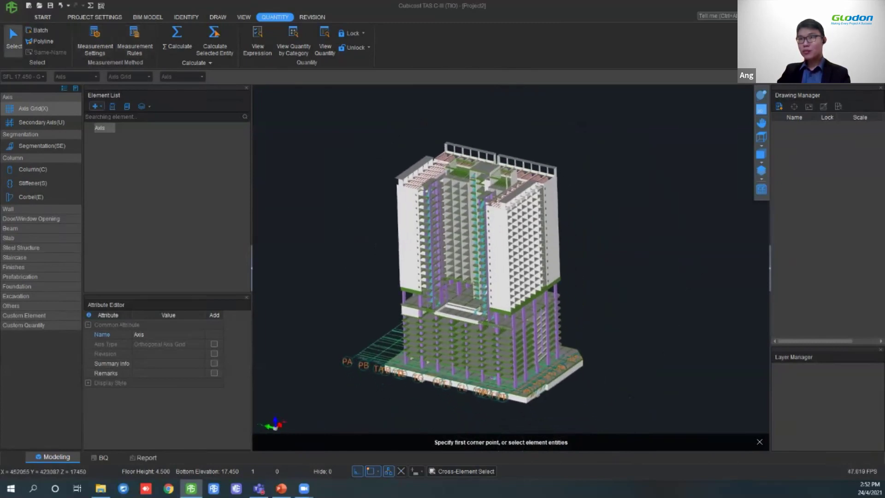
Close the high-rise project without saving and create metric Project2 with the Malaysian Standard Method of Measurement (Second Edition) and ground elevation 0.000 m.
{"action": "left_click", "coordinate": [42, 17]}
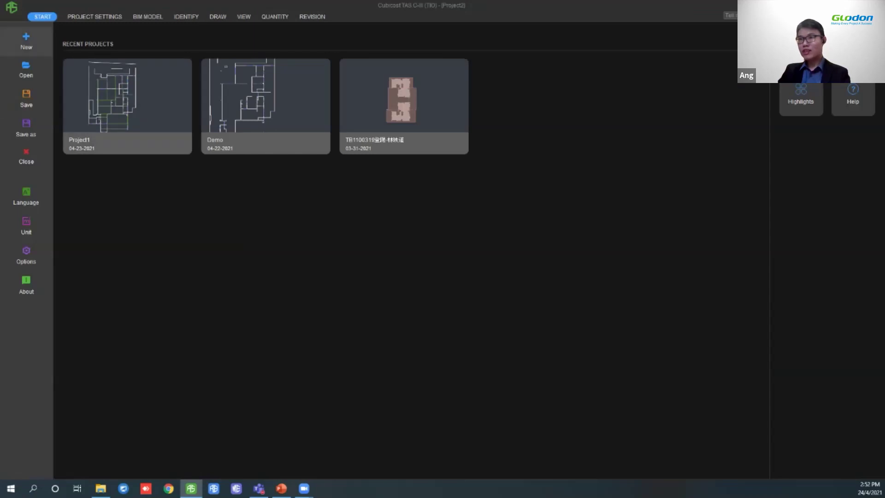
{"action": "left_click", "coordinate": [27, 156]}
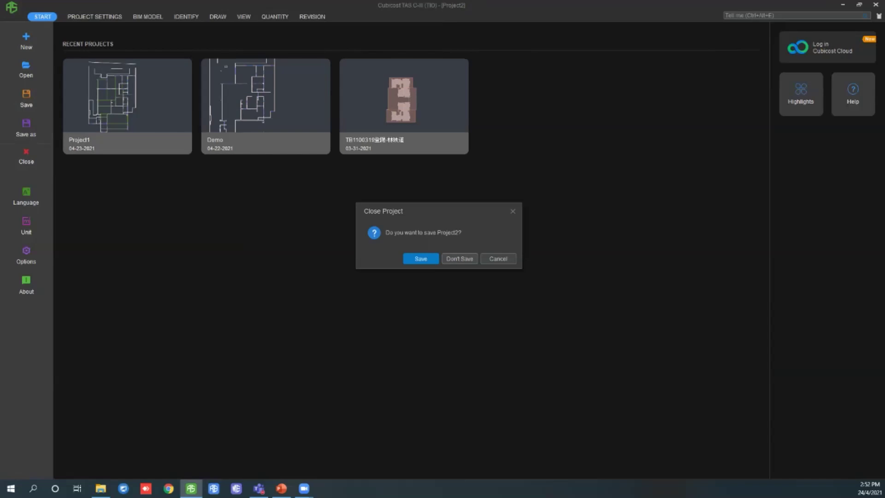
{"action": "left_click", "coordinate": [459, 259]}
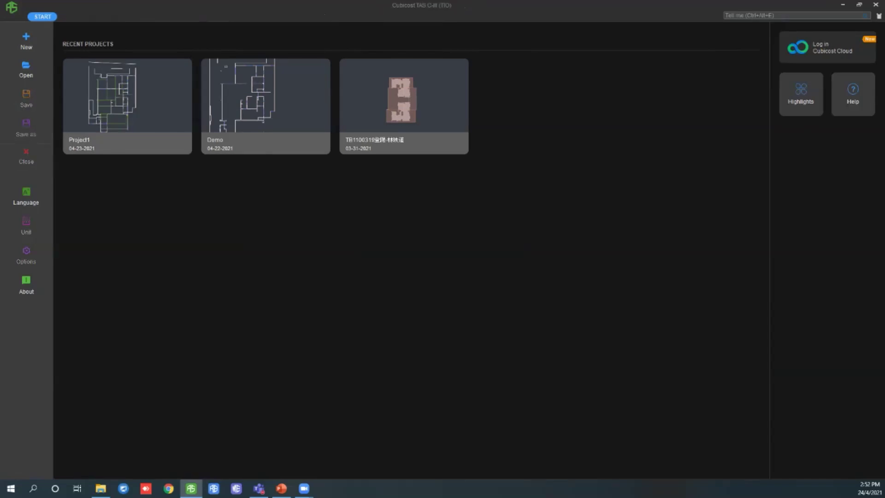
{"action": "left_click", "coordinate": [27, 41]}
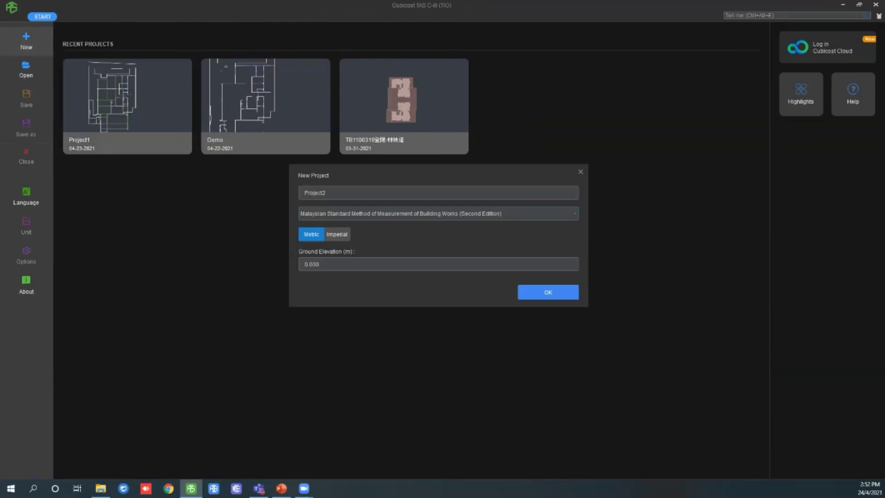
{"action": "left_click", "coordinate": [548, 292]}
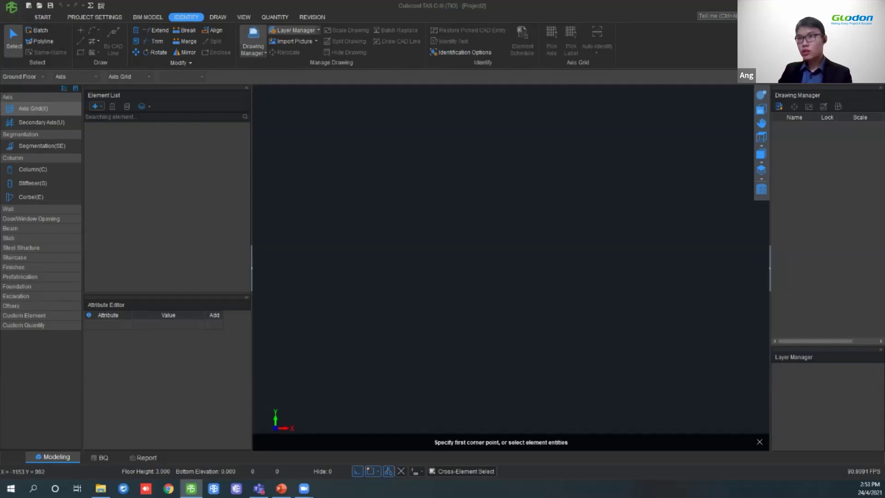
Start an RVT import and choose Project 2.rvt from the Project 2 folder of 0410 TIO Workshop.
{"action": "left_click", "coordinate": [148, 17]}
{"action": "left_click", "coordinate": [125, 51]}
{"action": "left_click", "coordinate": [125, 51]}
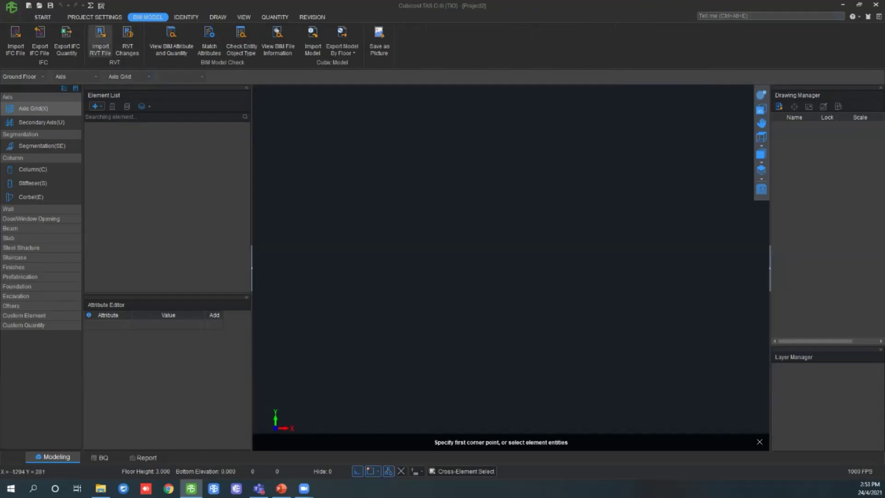
{"action": "left_click", "coordinate": [100, 39]}
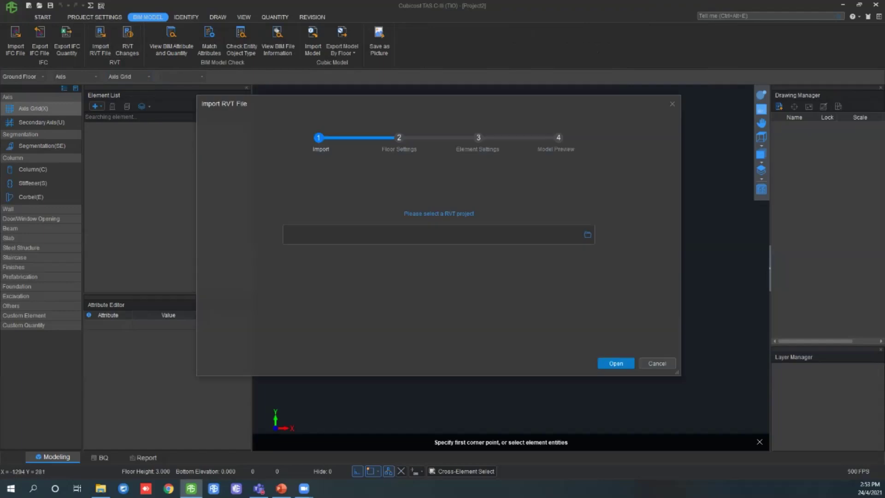
{"action": "left_click", "coordinate": [588, 235]}
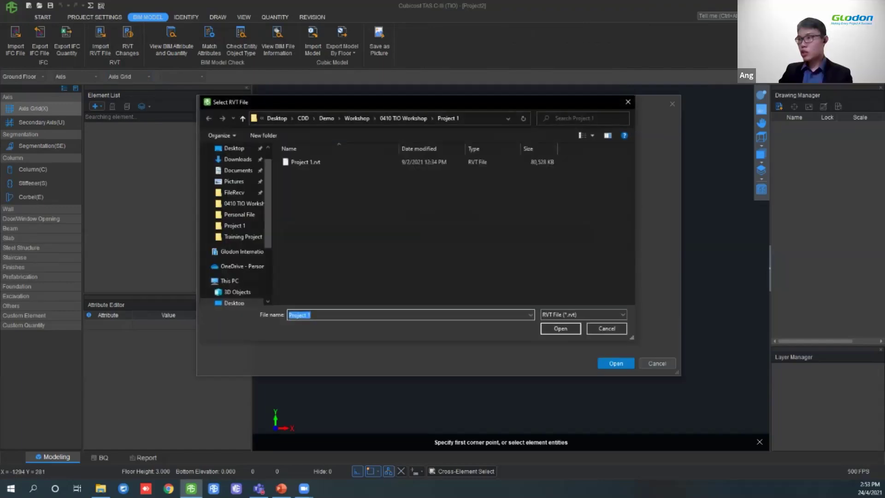
{"action": "left_click", "coordinate": [403, 118]}
{"action": "double_click", "coordinate": [318, 172]}
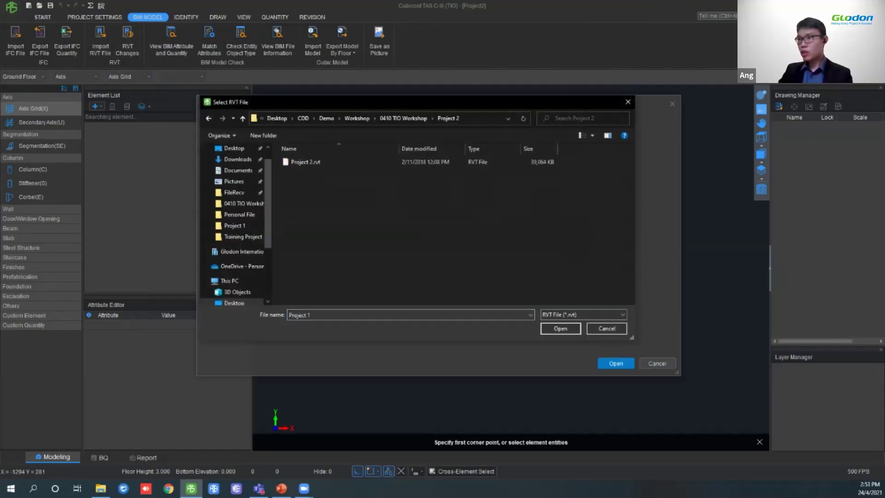
{"action": "double_click", "coordinate": [318, 163]}
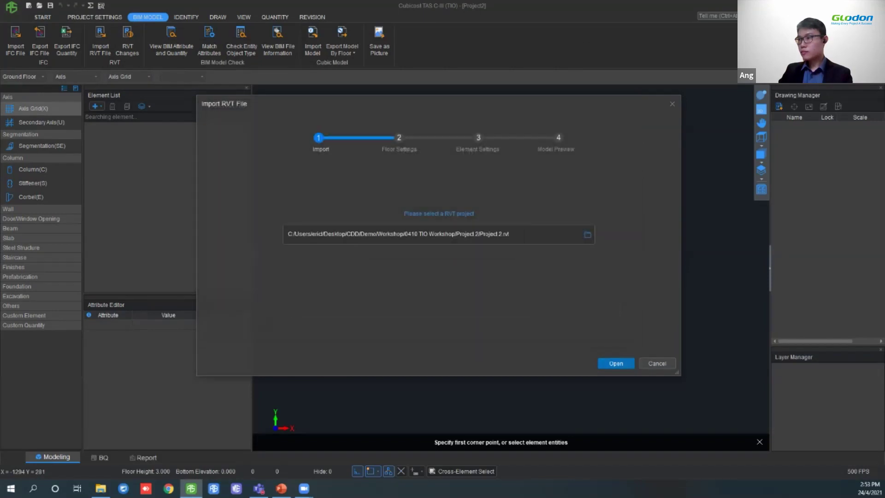
Import the Project 2 model with 0 - GF as the reference floor, accepting the proposed floor and element settings.
{"action": "left_click", "coordinate": [615, 363]}
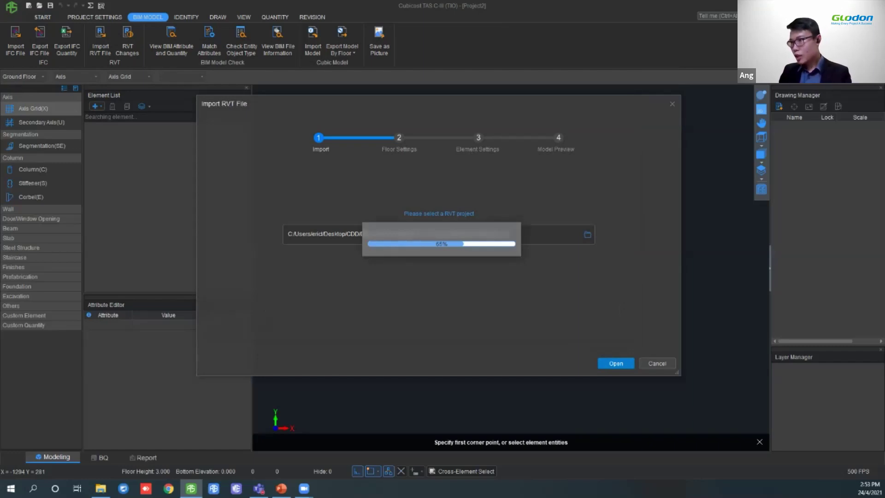
{"action": "scroll", "coordinate": [438, 258], "scroll_direction": "down", "scroll_amount": 2}
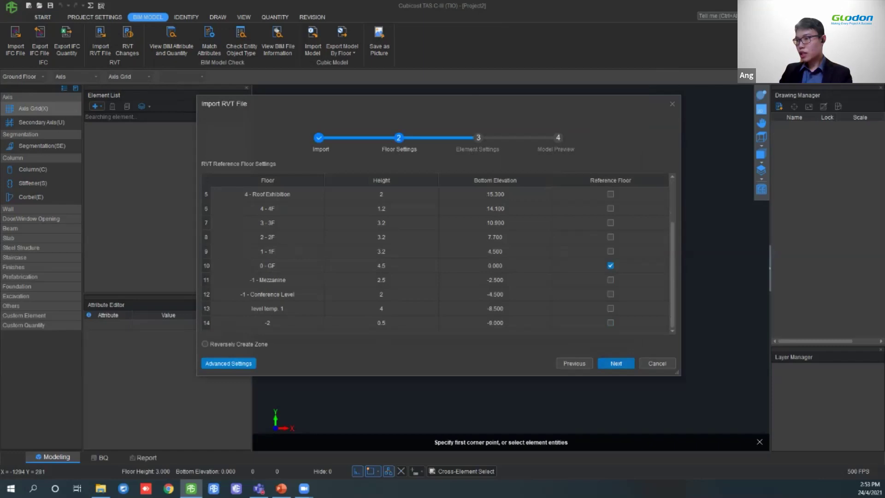
{"action": "left_click", "coordinate": [616, 363]}
{"action": "left_click", "coordinate": [616, 363]}
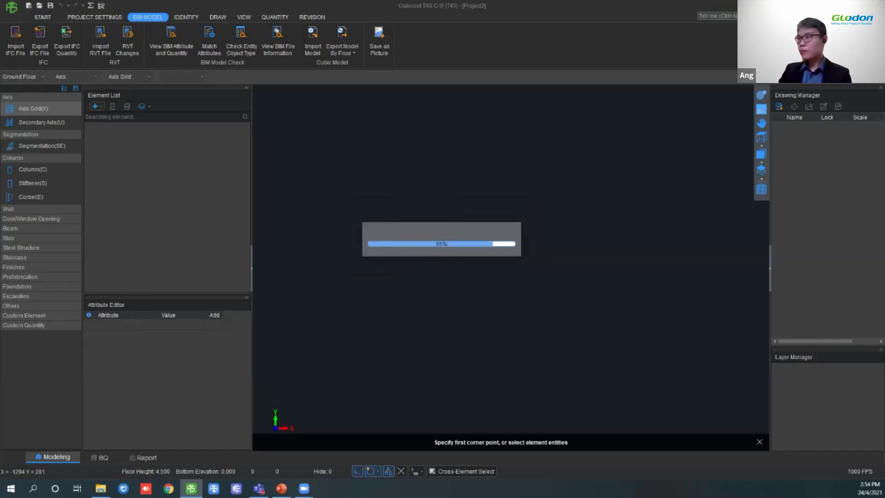
{"action": "left_click", "coordinate": [442, 238]}
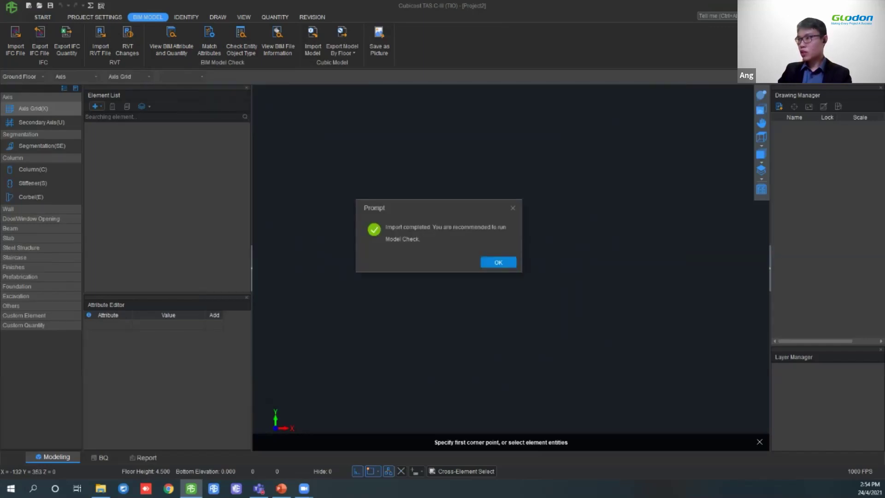
{"action": "left_click", "coordinate": [498, 262]}
Display all floors of the imported building in 3D.
{"action": "left_click_drag", "start_coordinate": [499, 262], "coordinate": [367, 171], "text": "ctrl"}
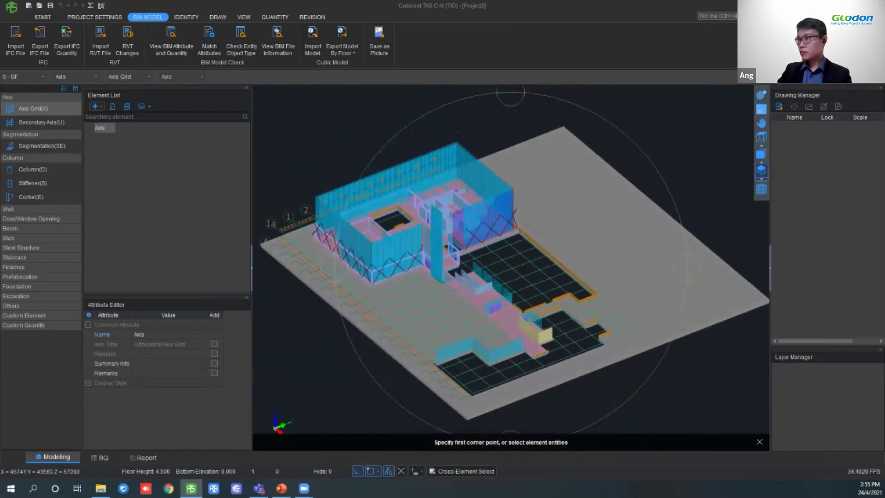
{"action": "left_click", "coordinate": [761, 178]}
{"action": "left_click", "coordinate": [797, 210]}
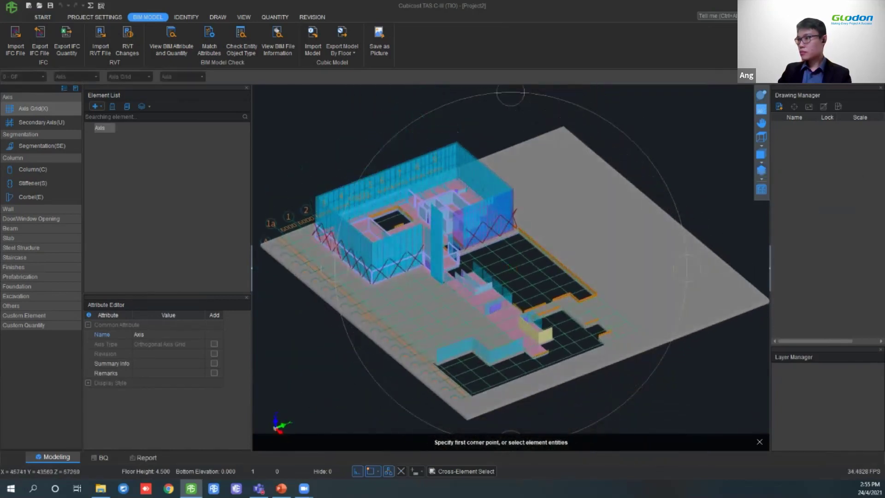
{"action": "left_click_drag", "start_coordinate": [511, 295], "coordinate": [316, 258], "text": "ctrl"}
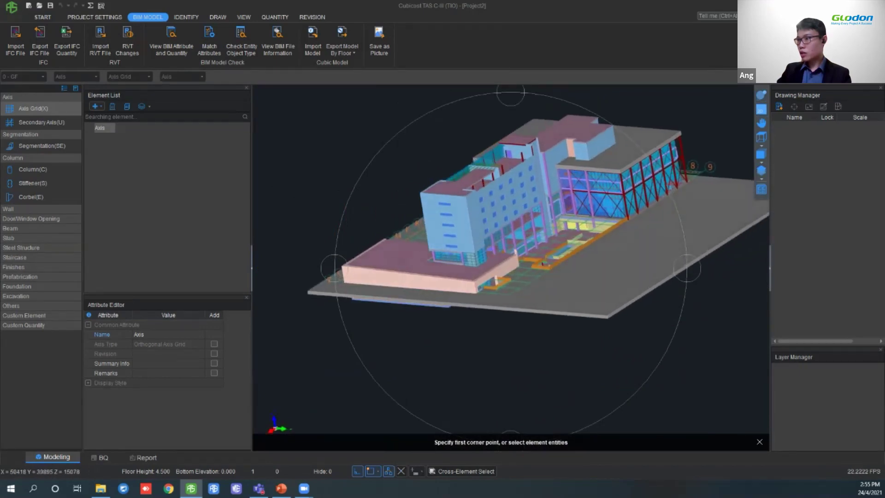
Examine the imported building's tower block, podium and surrounding slab in 3D from both sides.
{"action": "scroll", "coordinate": [488, 284], "scroll_direction": "up", "scroll_amount": 4}
{"action": "left_click_drag", "start_coordinate": [487, 284], "coordinate": [517, 263], "text": "ctrl"}
{"action": "scroll", "coordinate": [511, 217], "scroll_direction": "down", "scroll_amount": 4}
{"action": "left_click_drag", "start_coordinate": [384, 261], "coordinate": [361, 274], "text": "ctrl"}
{"action": "left_click_drag", "start_coordinate": [511, 251], "coordinate": [475, 266], "text": "ctrl"}
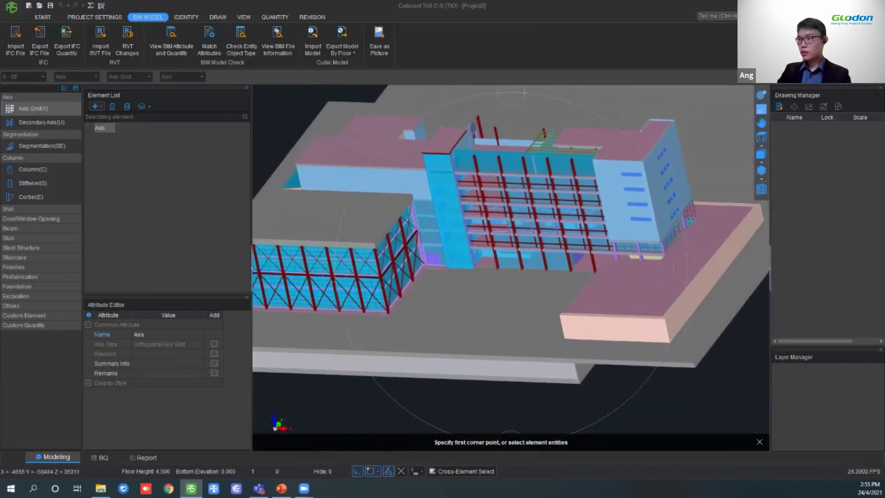
{"action": "scroll", "coordinate": [476, 268], "scroll_direction": "down", "scroll_amount": 3}
{"action": "left_click_drag", "start_coordinate": [478, 269], "coordinate": [501, 272], "text": "ctrl"}
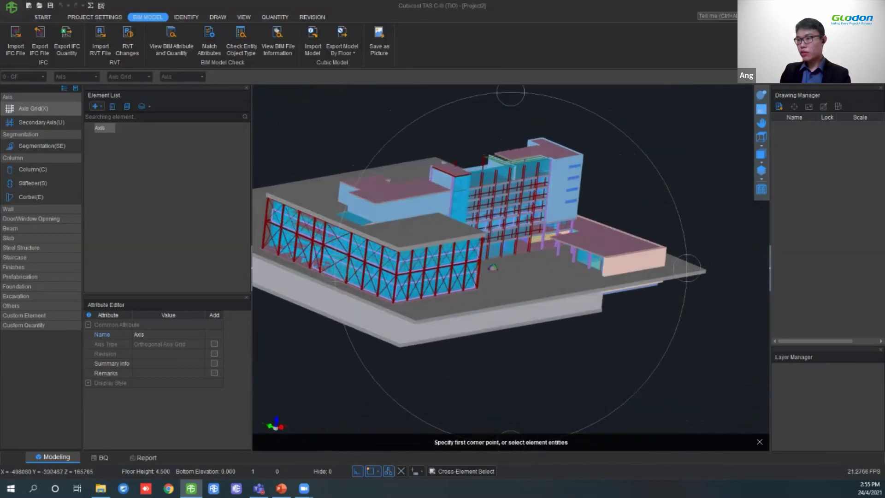
Examine the glazed facade and steel bracing of the low wing up close, then the whole building.
{"action": "scroll", "coordinate": [334, 265], "scroll_direction": "up", "scroll_amount": 5}
{"action": "scroll", "coordinate": [334, 266], "scroll_direction": "up", "scroll_amount": 2}
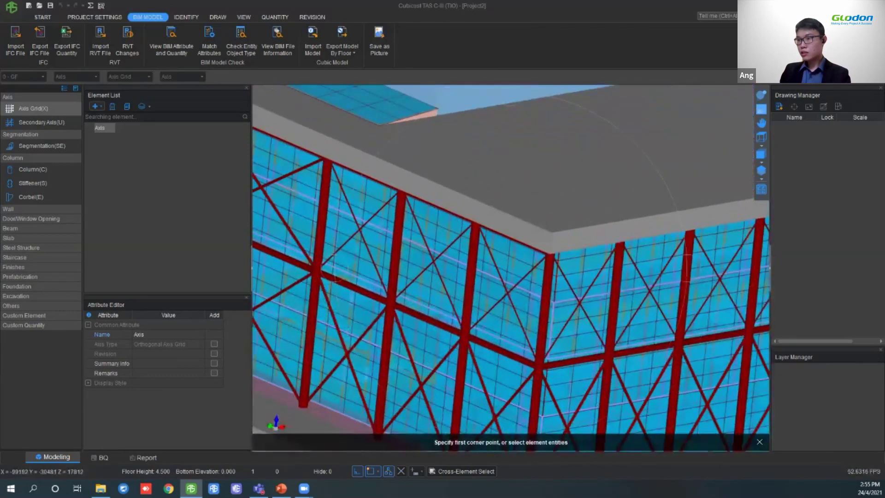
{"action": "scroll", "coordinate": [334, 266], "scroll_direction": "down", "scroll_amount": 5}
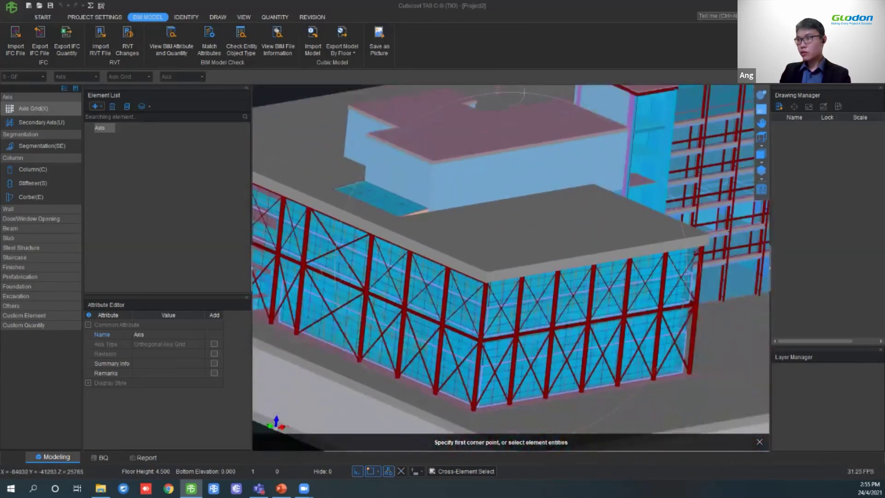
{"action": "scroll", "coordinate": [334, 266], "scroll_direction": "down", "scroll_amount": 1}
{"action": "left_click_drag", "start_coordinate": [595, 318], "coordinate": [470, 309]}
{"action": "scroll", "coordinate": [531, 323], "scroll_direction": "down", "scroll_amount": 2}
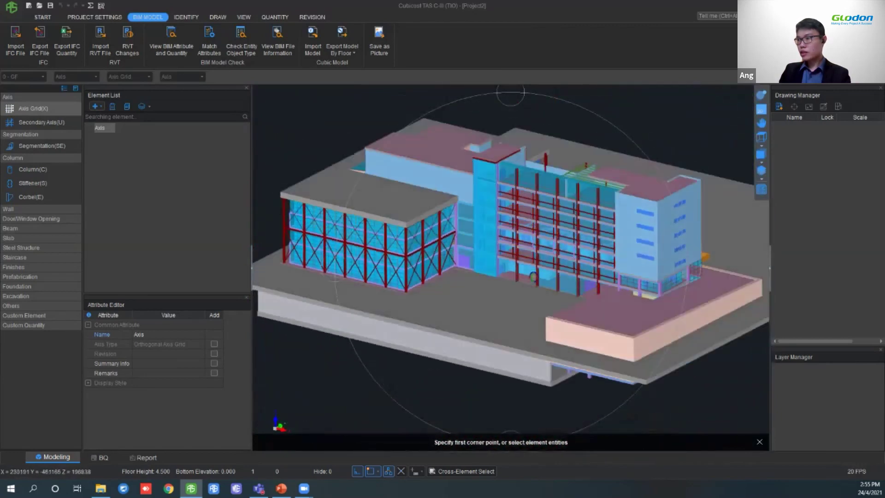
{"action": "scroll", "coordinate": [511, 258], "scroll_direction": "down", "scroll_amount": 1}
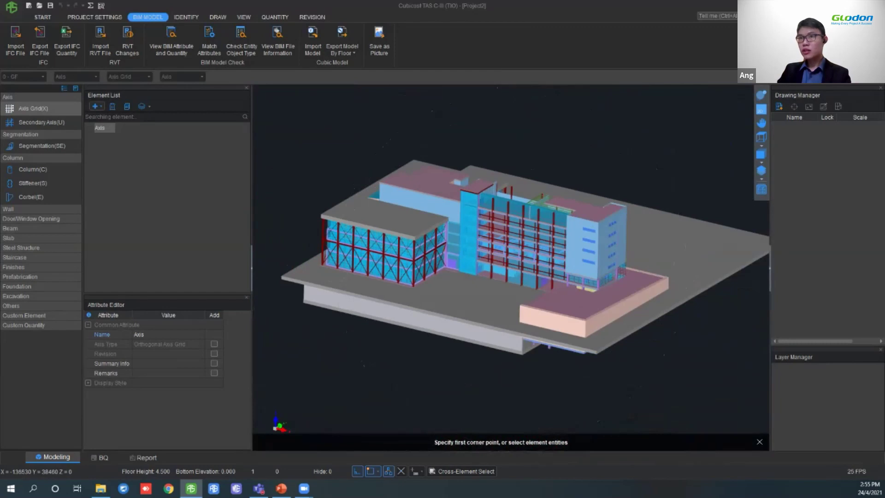
Close the braced-facade building's project without saving and create another metric Project2 with the Malaysian Standard Method of Measurement and ground elevation 0.000 m.
{"action": "left_click", "coordinate": [42, 17]}
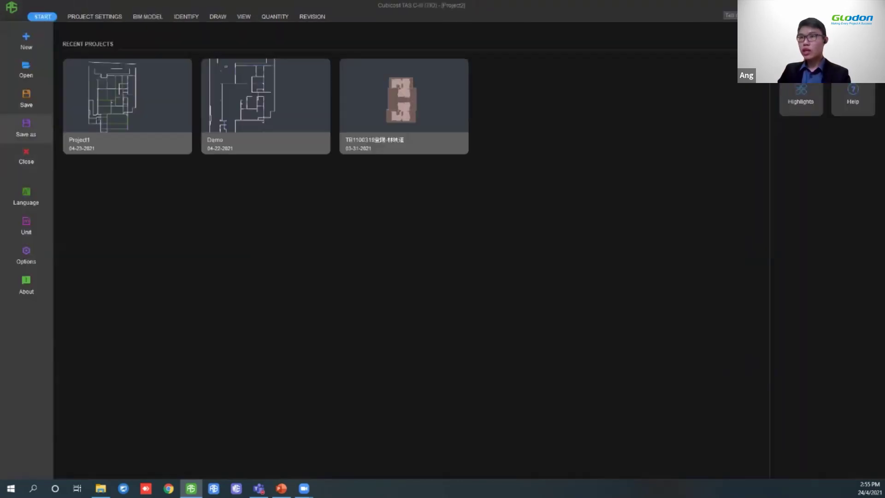
{"action": "left_click", "coordinate": [27, 157]}
{"action": "left_click", "coordinate": [460, 259]}
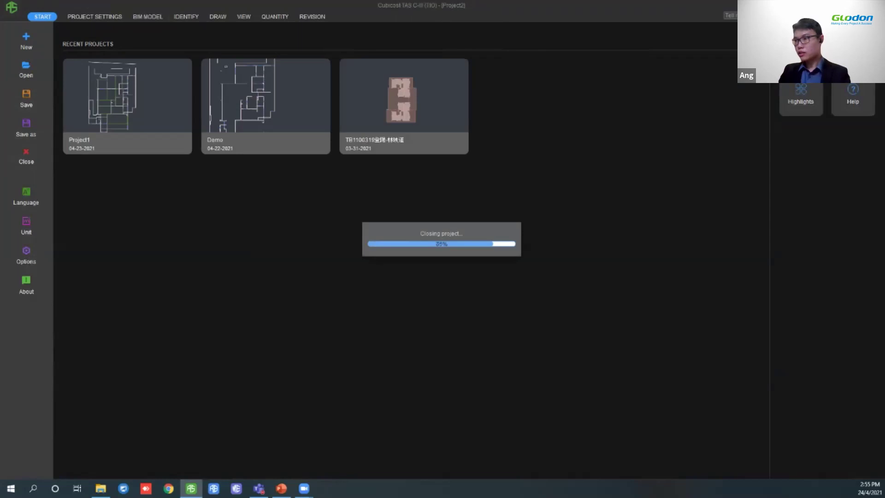
{"action": "left_click", "coordinate": [26, 41]}
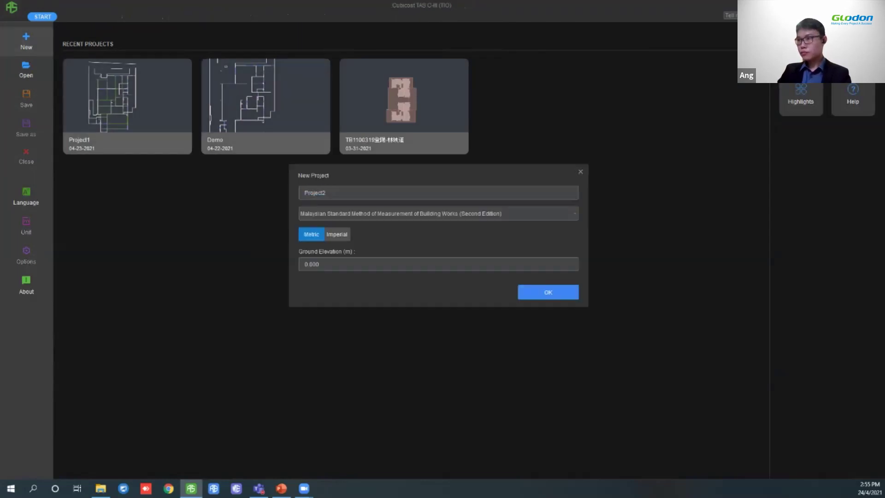
{"action": "left_click", "coordinate": [548, 292]}
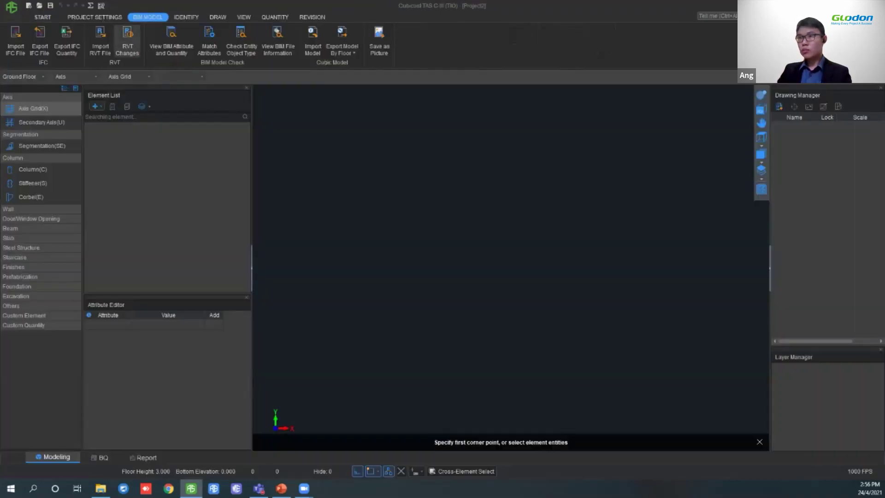
Select Project 3.rvt from the Project 3 folder as the Revit model to import and open it.
{"action": "left_click", "coordinate": [100, 41]}
{"action": "left_click", "coordinate": [587, 234]}
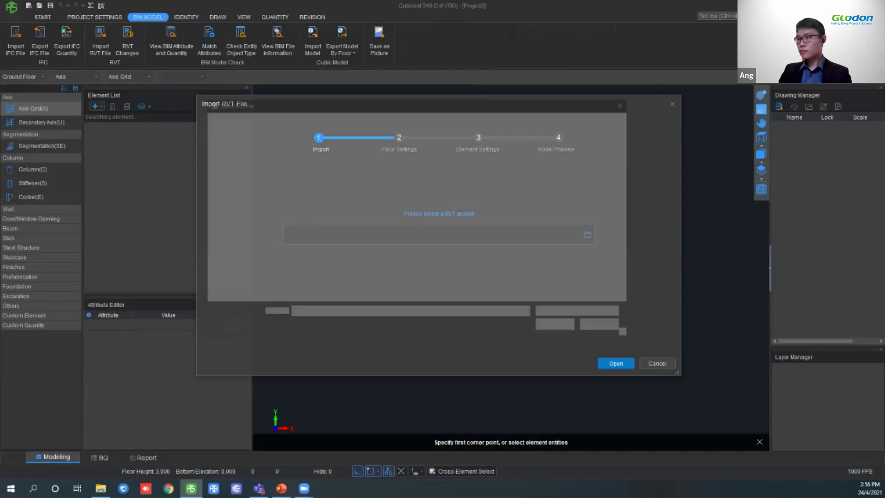
{"action": "left_click", "coordinate": [404, 118]}
{"action": "double_click", "coordinate": [302, 183]}
{"action": "double_click", "coordinate": [306, 163]}
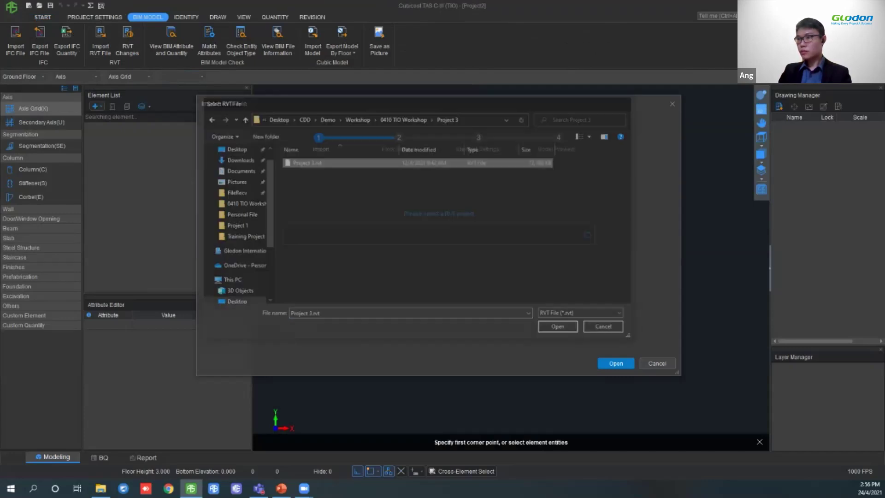
{"action": "left_click", "coordinate": [616, 363]}
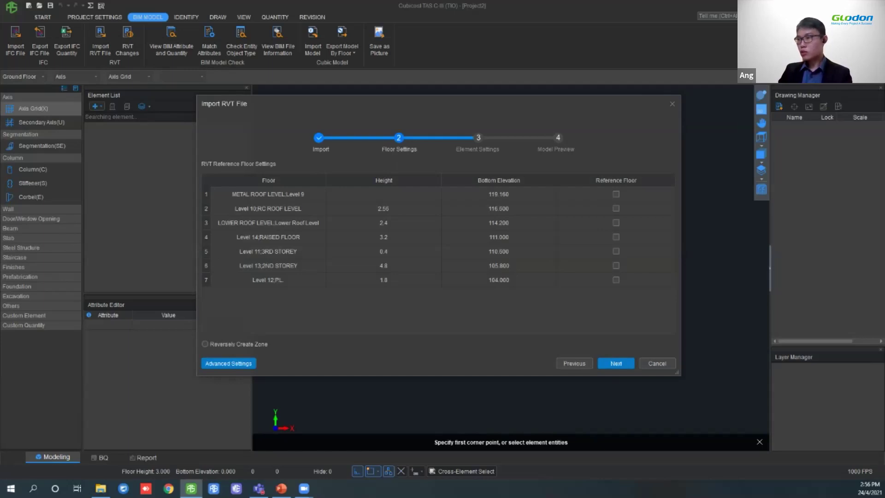
Set Level 12;P.L. as the reference floor, continue through the element and linked file settings, and import the previewed model.
{"action": "left_click", "coordinate": [616, 280]}
{"action": "left_click", "coordinate": [615, 363]}
{"action": "left_click", "coordinate": [616, 364]}
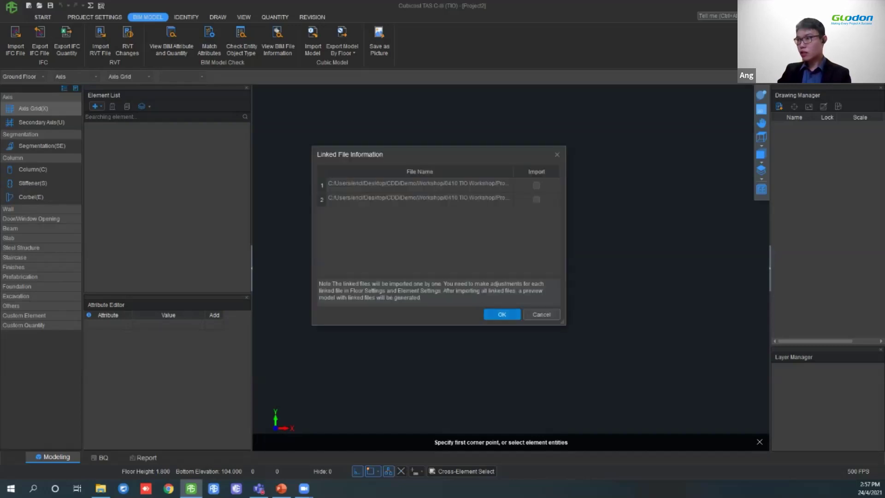
{"action": "left_click", "coordinate": [503, 314]}
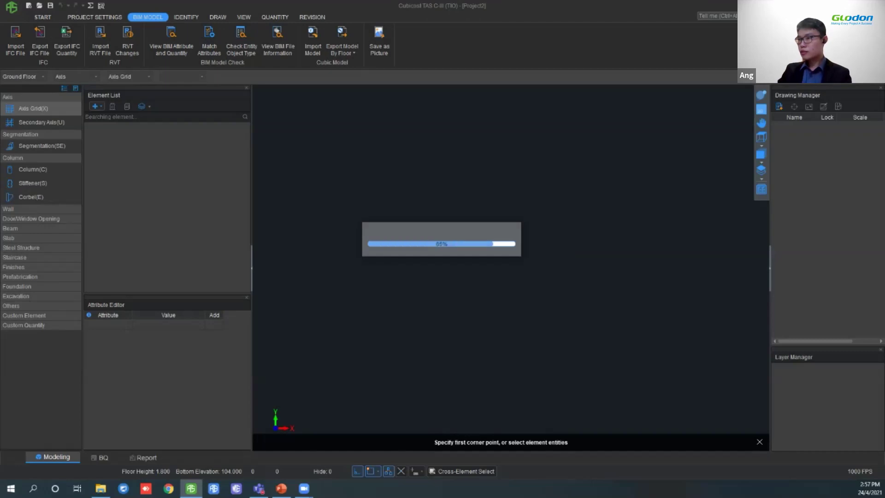
{"action": "left_click", "coordinate": [616, 373]}
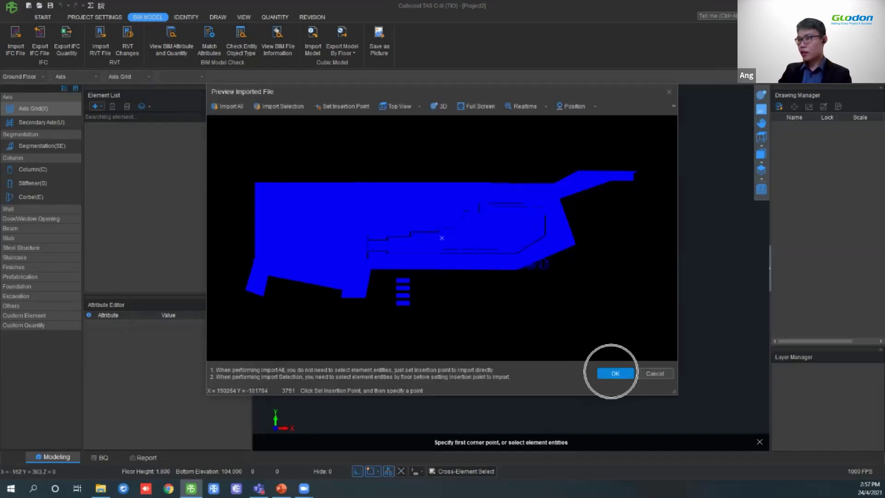
{"action": "left_click", "coordinate": [498, 262]}
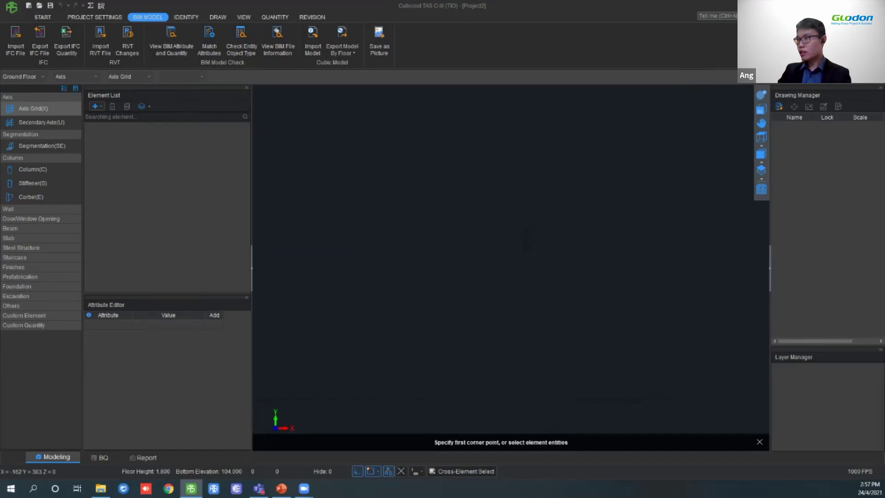
Display all floors of the imported Project 3 building in 3D at an oblique angle.
{"action": "left_click", "coordinate": [761, 96]}
{"action": "left_click_drag", "start_coordinate": [554, 305], "coordinate": [553, 203]}
{"action": "left_click", "coordinate": [762, 171]}
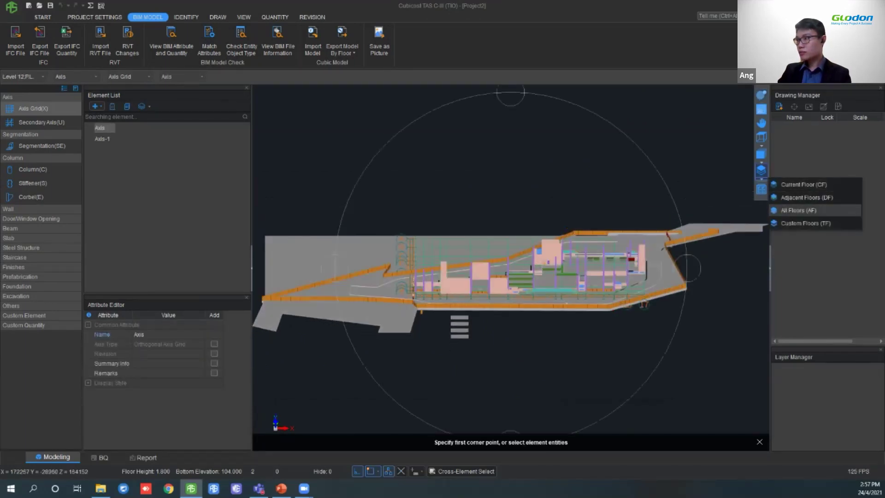
{"action": "left_click", "coordinate": [797, 210]}
{"action": "left_click", "coordinate": [761, 96]}
{"action": "left_click_drag", "start_coordinate": [523, 307], "coordinate": [577, 302]}
Examine the perimeter fence and site slab at the pointed end of the site in 3D.
{"action": "scroll", "coordinate": [369, 351], "scroll_direction": "up", "scroll_amount": 6}
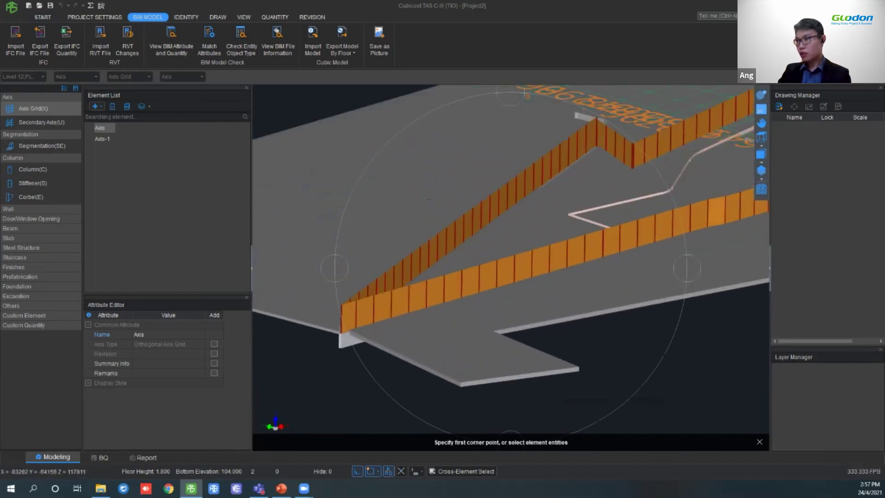
{"action": "scroll", "coordinate": [547, 267], "scroll_direction": "down", "scroll_amount": 5}
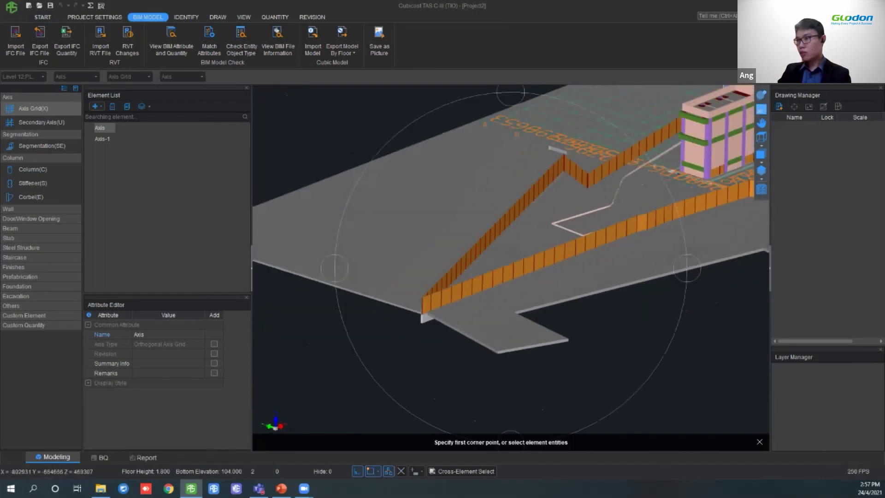
{"action": "middle_click_drag", "start_coordinate": [548, 267], "coordinate": [432, 317]}
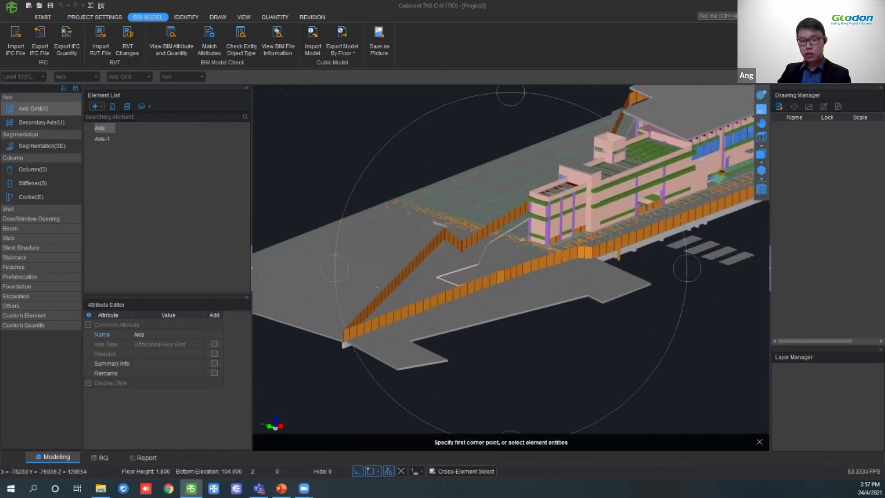
{"action": "key", "text": "s"}
{"action": "key", "text": "s"}
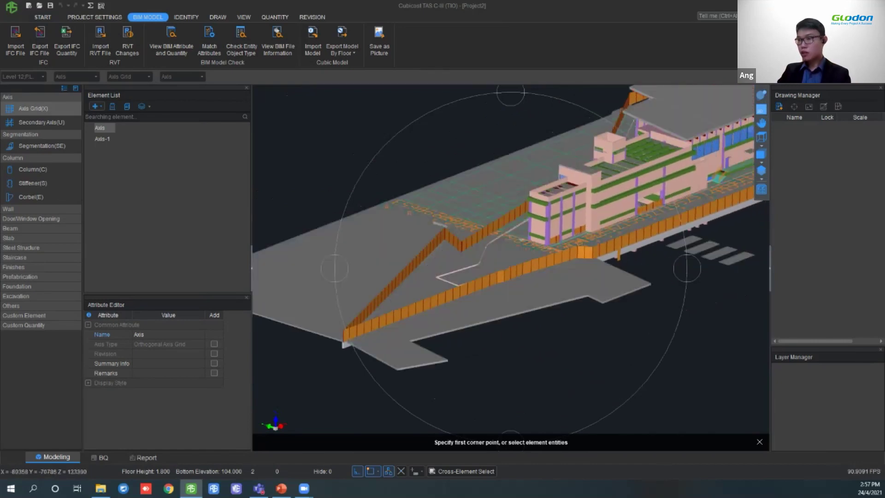
{"action": "key", "text": "x"}
{"action": "middle_click_drag", "start_coordinate": [476, 270], "coordinate": [295, 295]}
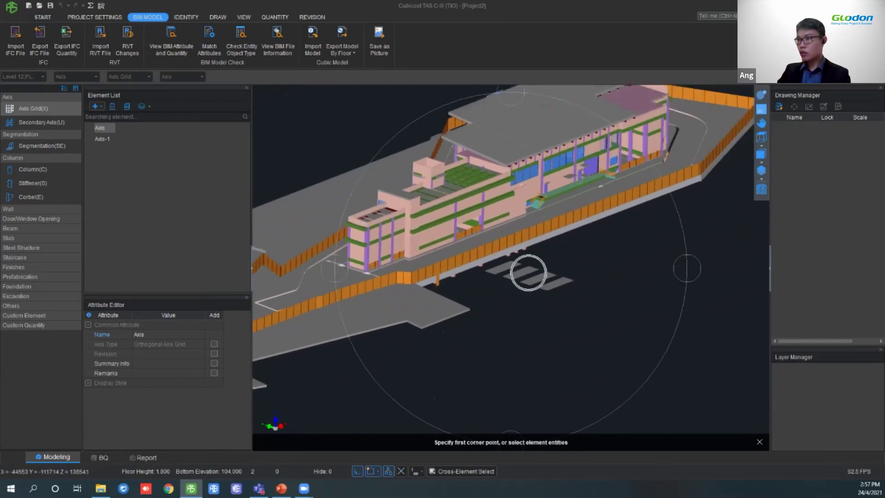
Examine the long facade up close in 3D, including its windows, entrance ramp and the piles beneath the slab.
{"action": "scroll", "coordinate": [528, 272], "scroll_direction": "up", "scroll_amount": 10}
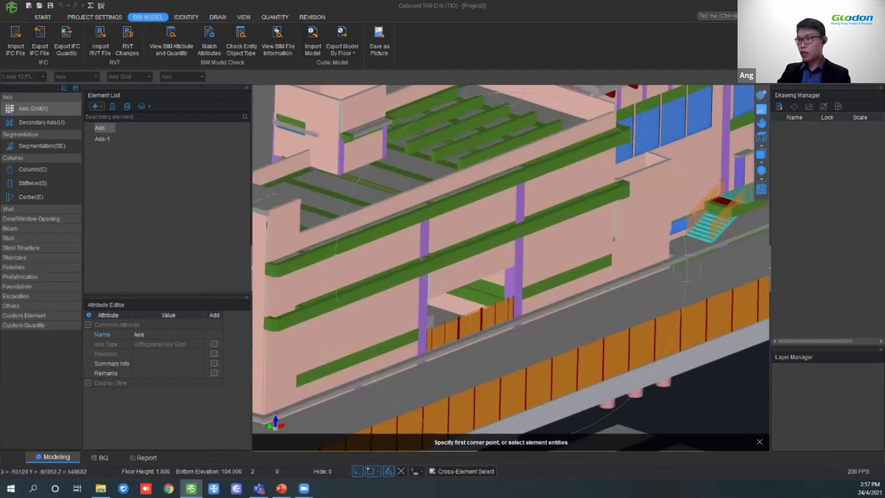
{"action": "scroll", "coordinate": [498, 293], "scroll_direction": "down", "scroll_amount": 5}
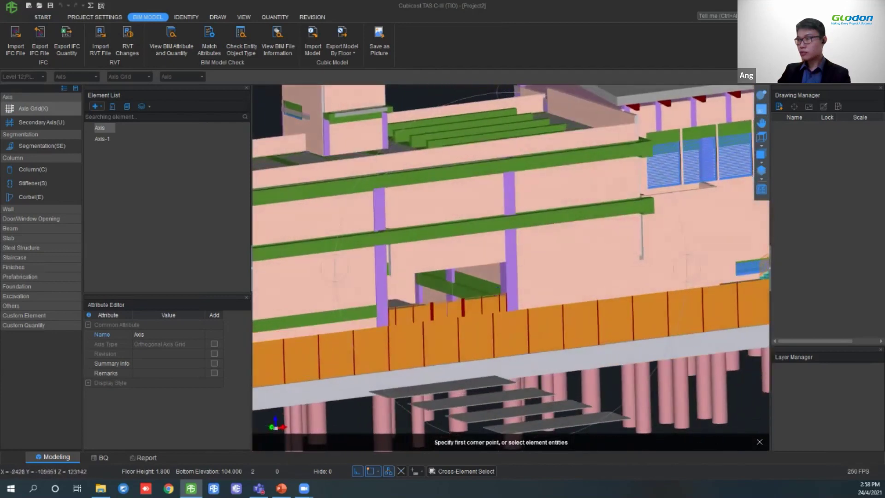
{"action": "middle_click_drag", "start_coordinate": [719, 203], "coordinate": [439, 214]}
{"action": "left_click_drag", "start_coordinate": [439, 210], "coordinate": [441, 238]}
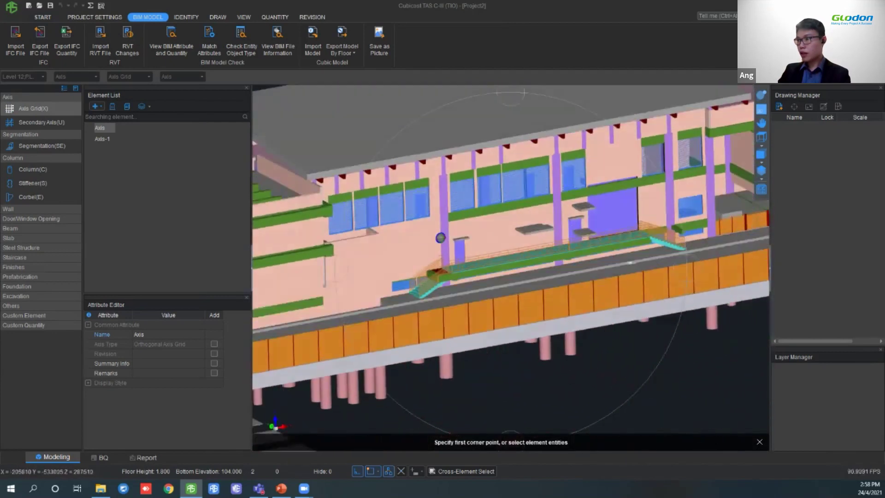
{"action": "left_click_drag", "start_coordinate": [600, 249], "coordinate": [510, 261]}
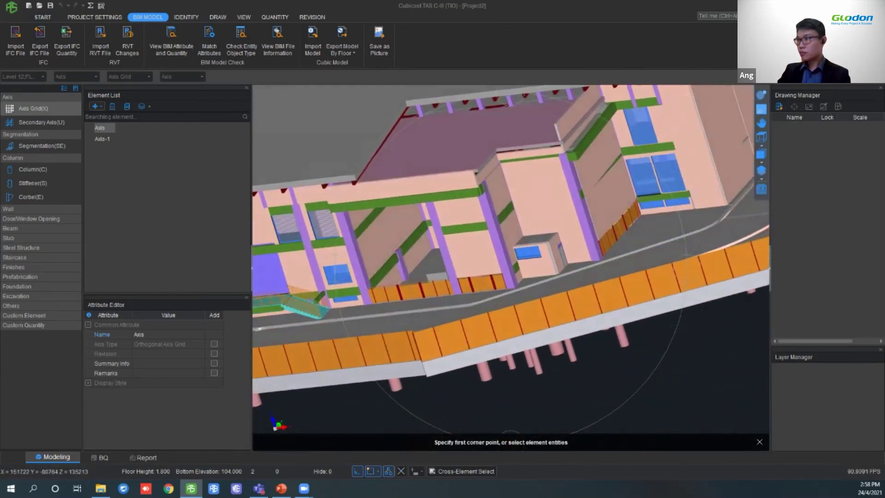
{"action": "scroll", "coordinate": [510, 261], "scroll_direction": "down", "scroll_amount": 10}
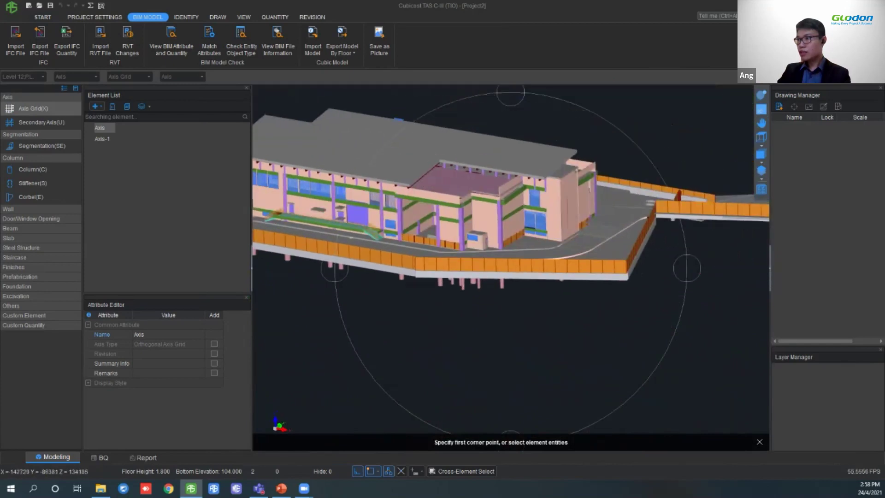
Examine the fence corner at the far end of the site and the opposite side of the building in 3D.
{"action": "left_click_drag", "start_coordinate": [510, 261], "coordinate": [459, 295]}
{"action": "scroll", "coordinate": [523, 261], "scroll_direction": "up", "scroll_amount": 10}
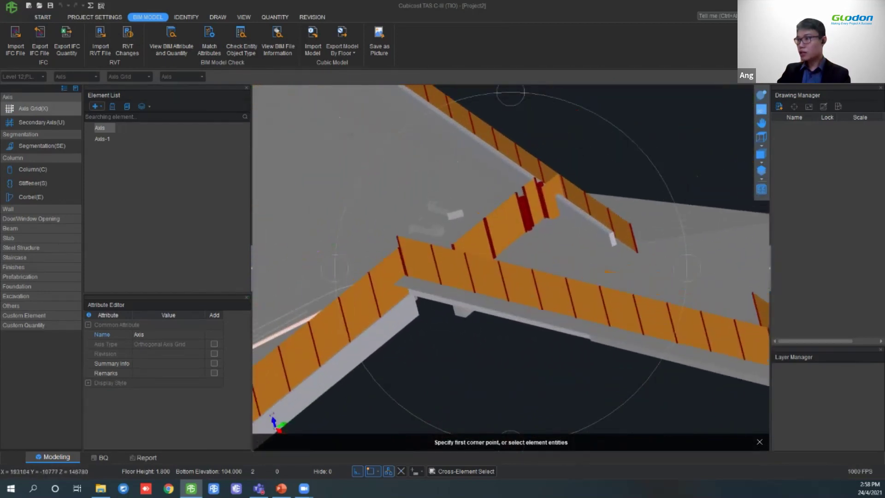
{"action": "left_click_drag", "start_coordinate": [522, 262], "coordinate": [470, 242]}
{"action": "scroll", "coordinate": [410, 308], "scroll_direction": "down", "scroll_amount": 3}
{"action": "left_click_drag", "start_coordinate": [498, 295], "coordinate": [434, 267]}
{"action": "scroll", "coordinate": [434, 266], "scroll_direction": "down", "scroll_amount": 3}
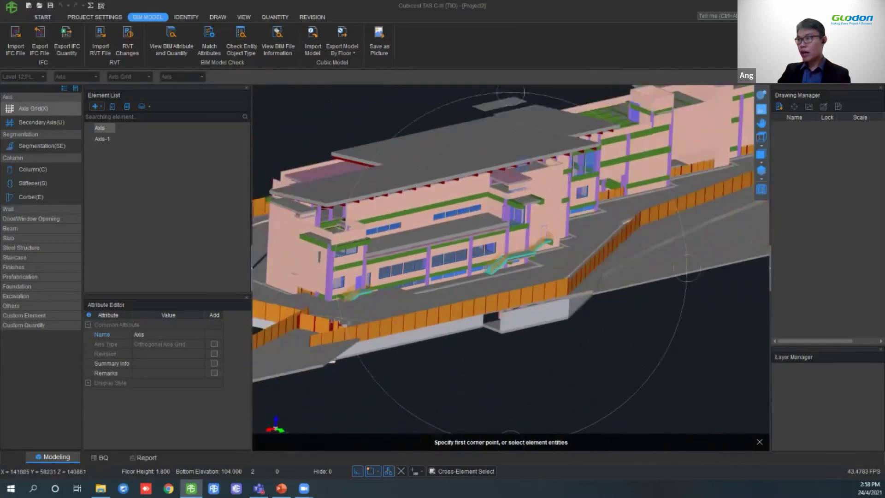
{"action": "middle_click_drag", "start_coordinate": [435, 267], "coordinate": [456, 305]}
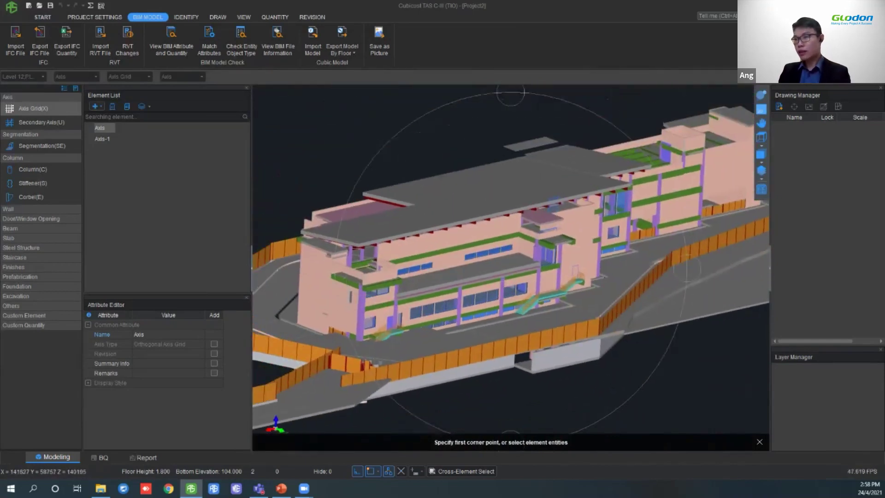
{"action": "left_click_drag", "start_coordinate": [480, 295], "coordinate": [487, 295]}
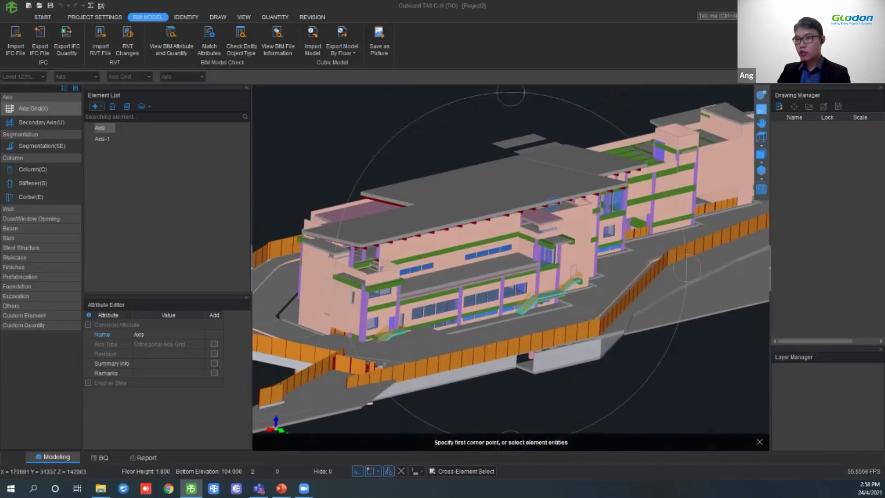
Toggle the display of walls to examine the columns, beams and windows behind them.
{"action": "left_click", "coordinate": [29, 210]}
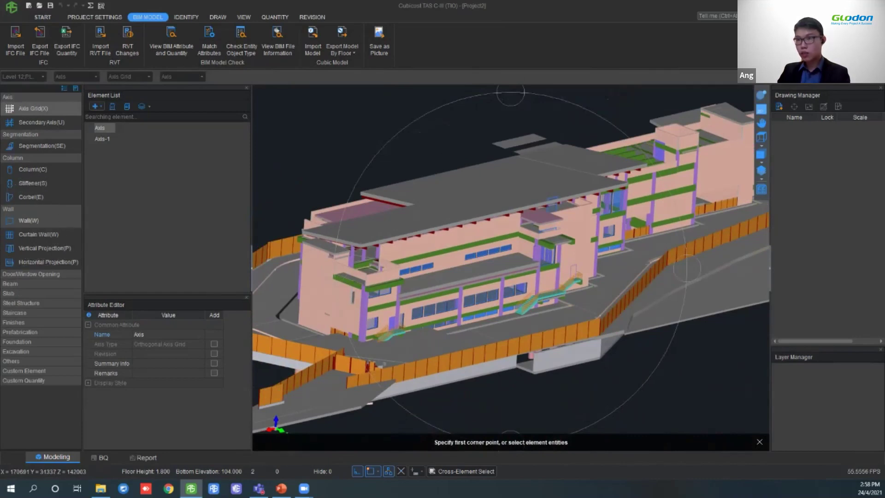
{"action": "key", "text": "w"}
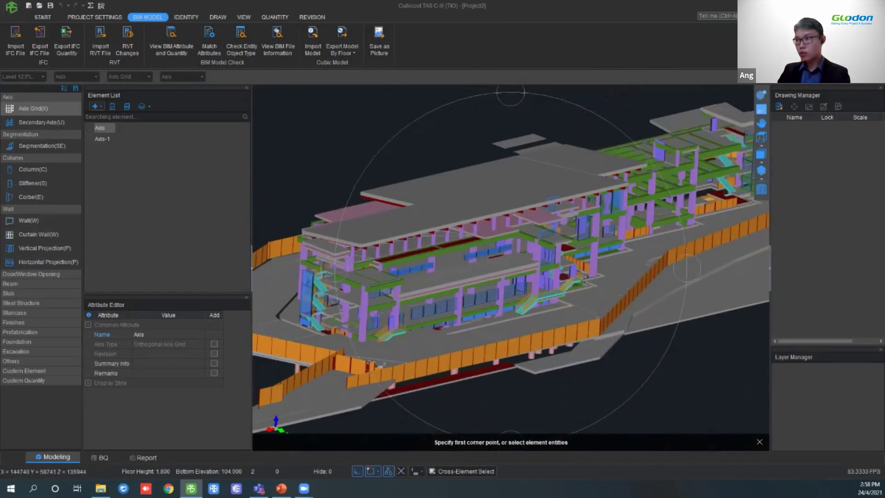
{"action": "scroll", "coordinate": [484, 256], "scroll_direction": "up", "scroll_amount": 6}
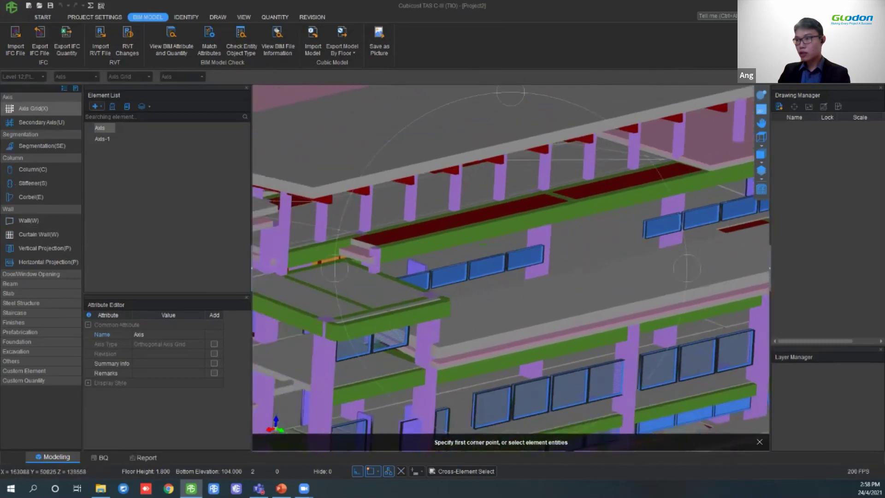
{"action": "key", "text": "w"}
{"action": "middle_click_drag", "start_coordinate": [484, 276], "coordinate": [515, 232]}
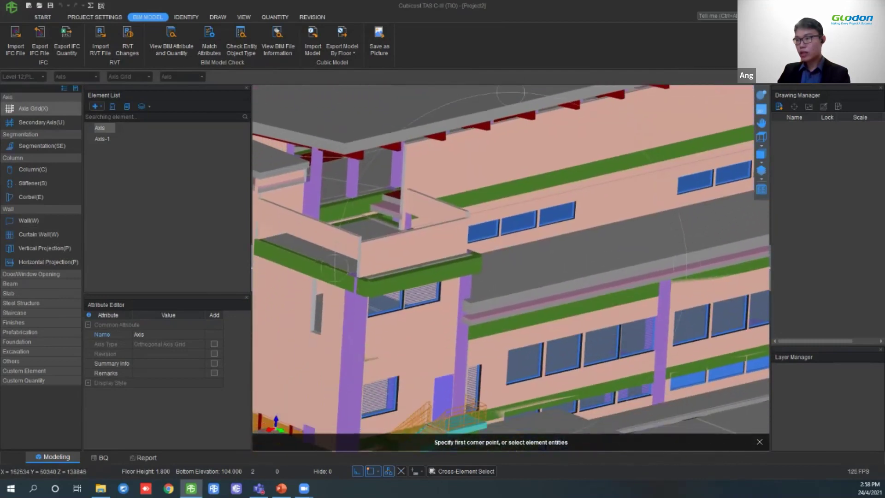
{"action": "key", "text": "w"}
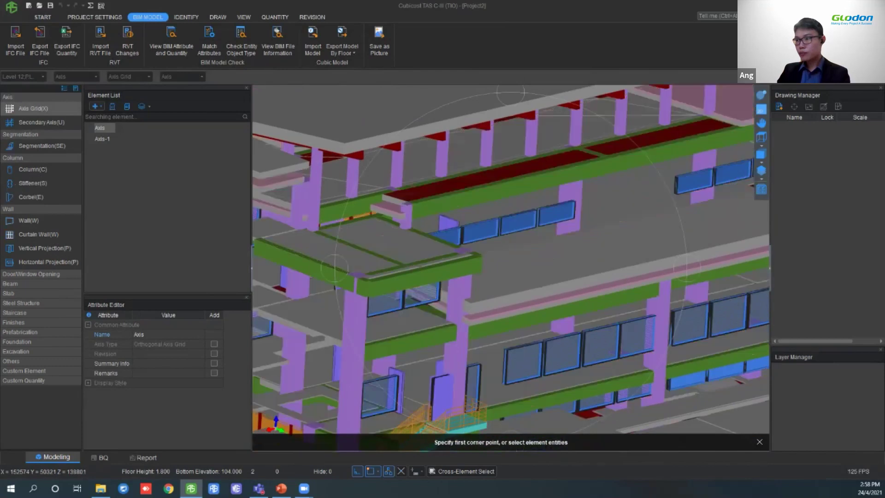
Toggle the display of columns off and on to examine the slabs, beams, doors and staircases.
{"action": "middle_click_drag", "start_coordinate": [511, 258], "coordinate": [529, 220]}
{"action": "key", "text": "c"}
{"action": "middle_click_drag", "start_coordinate": [507, 258], "coordinate": [515, 236]}
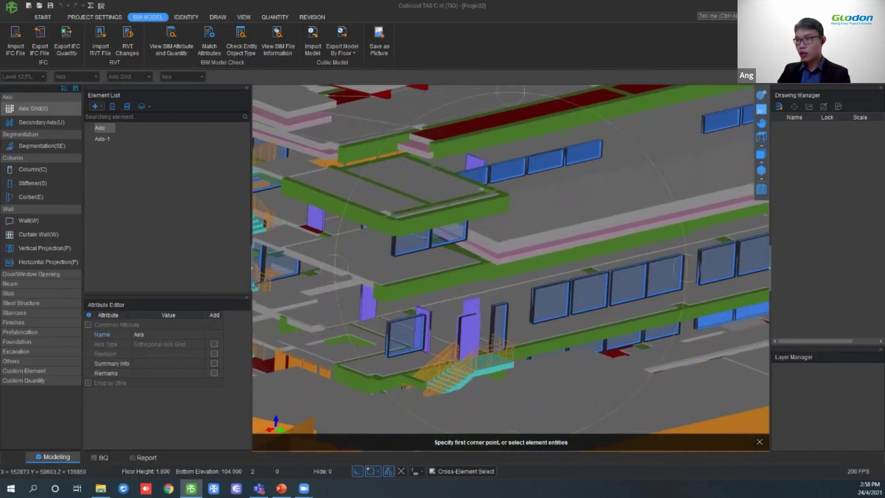
{"action": "key", "text": "c"}
{"action": "scroll", "coordinate": [510, 267], "scroll_direction": "down", "scroll_amount": 6}
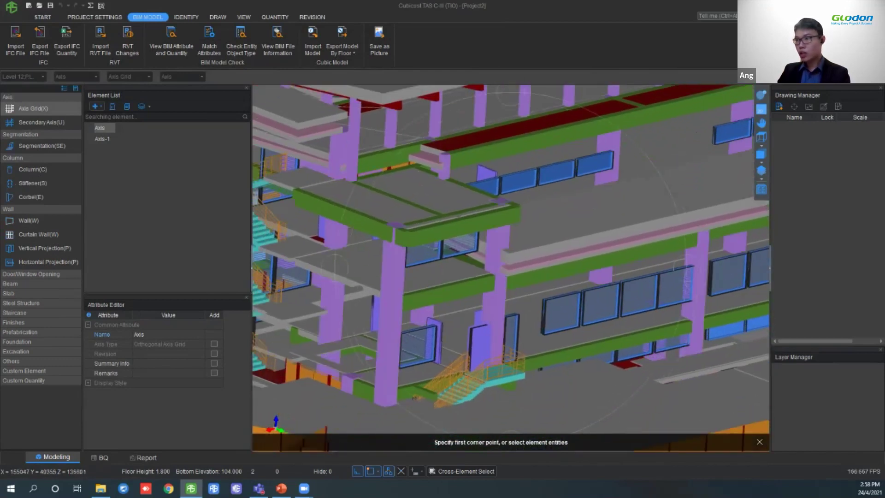
Examine the whole elongated building and its foundation piles in 3D from low side angles.
{"action": "middle_click_drag", "start_coordinate": [618, 230], "coordinate": [507, 276]}
{"action": "left_click_drag", "start_coordinate": [507, 276], "coordinate": [442, 233]}
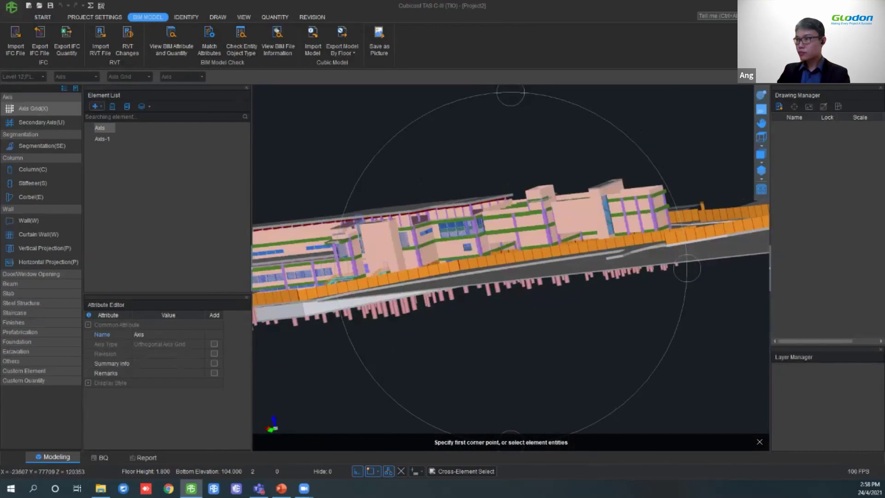
{"action": "middle_click_drag", "start_coordinate": [451, 239], "coordinate": [537, 271]}
{"action": "left_click_drag", "start_coordinate": [507, 267], "coordinate": [530, 286]}
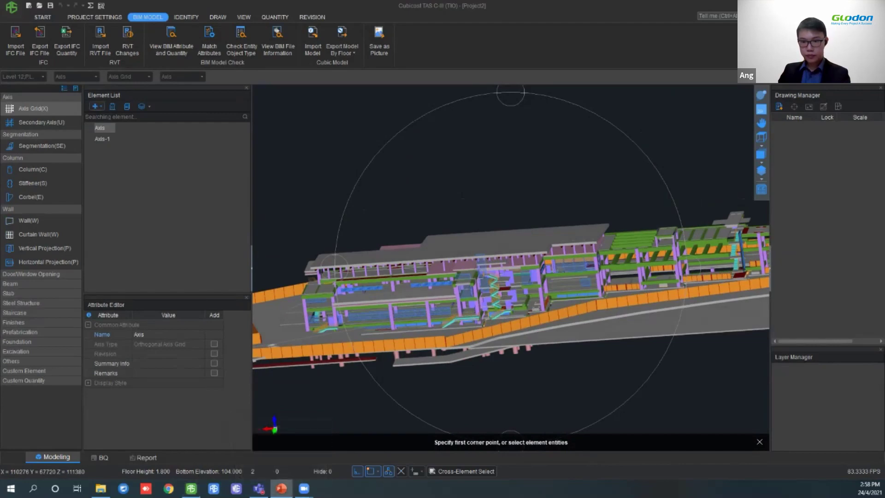
Switch to the PowerPoint presentation and advance to the "What is Cubicost Cloud?" slide.
{"action": "left_click", "coordinate": [281, 488]}
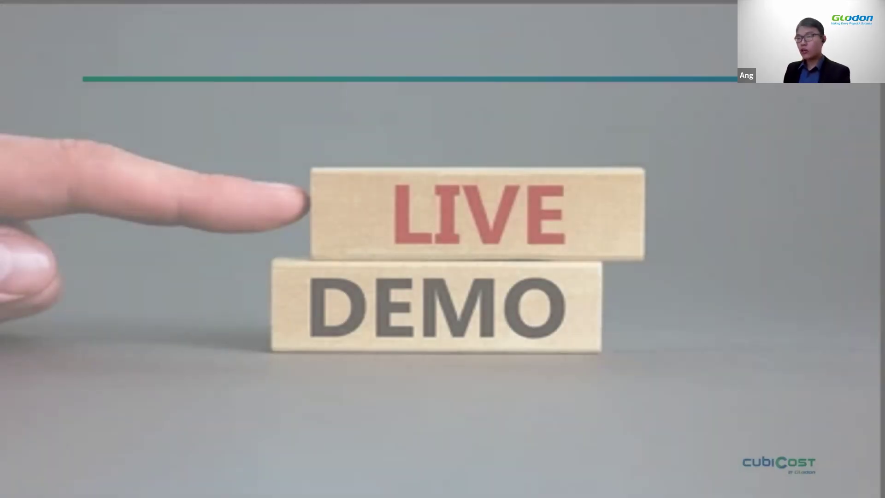
{"action": "key", "text": "Right"}
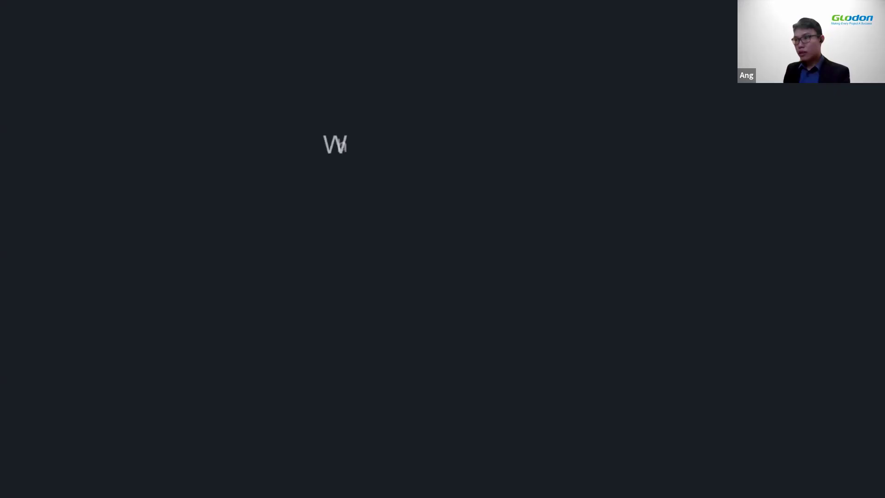
{"action": "key", "text": "Right"}
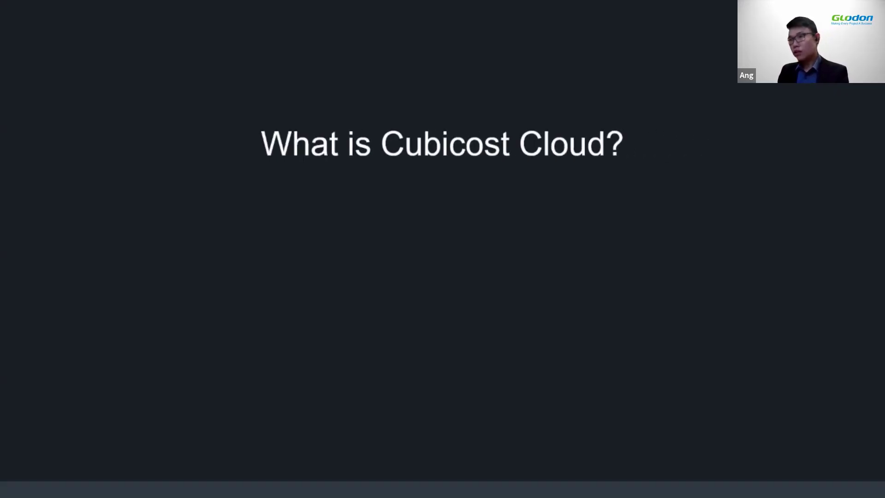
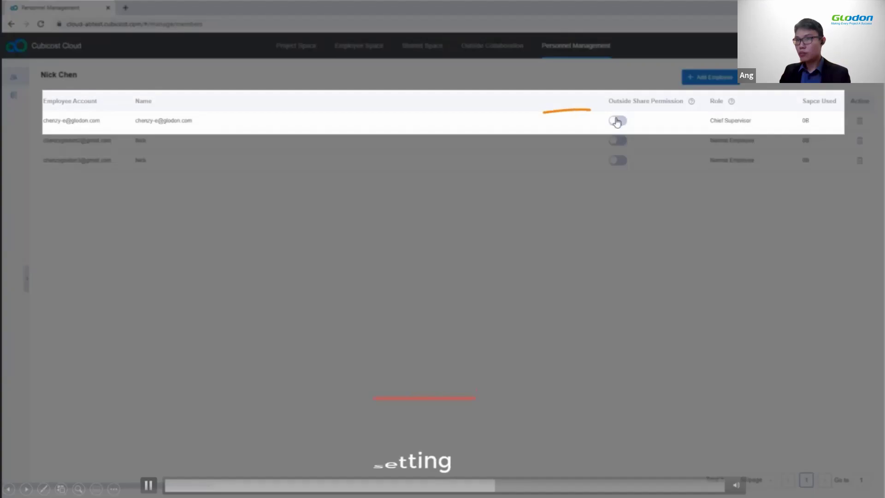
{"action": "left_click", "coordinate": [621, 125]}
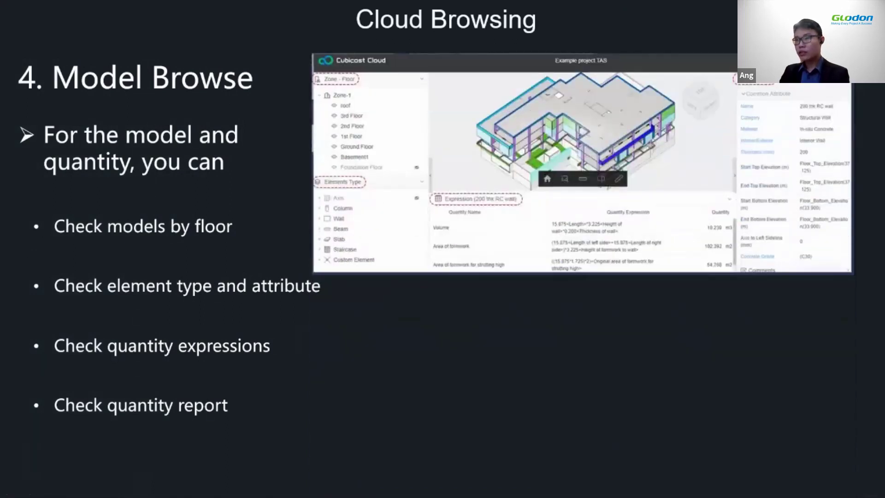
{"action": "key", "text": "Right"}
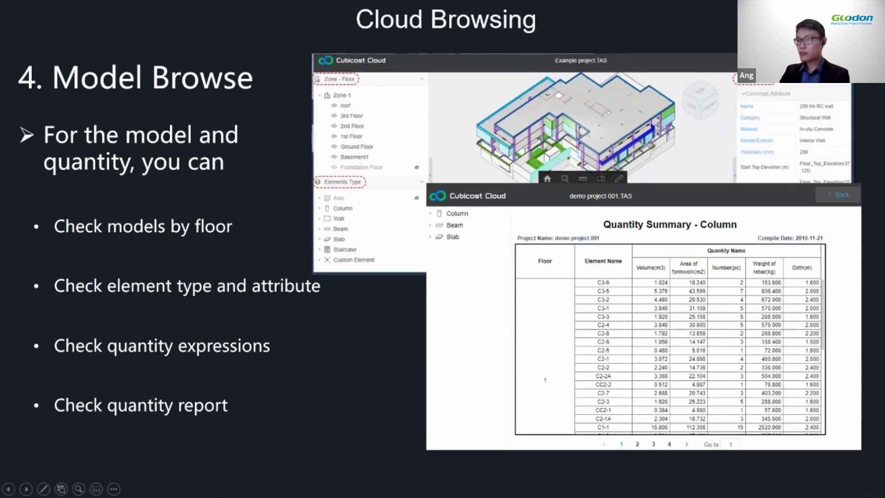
{"action": "key", "text": "Right"}
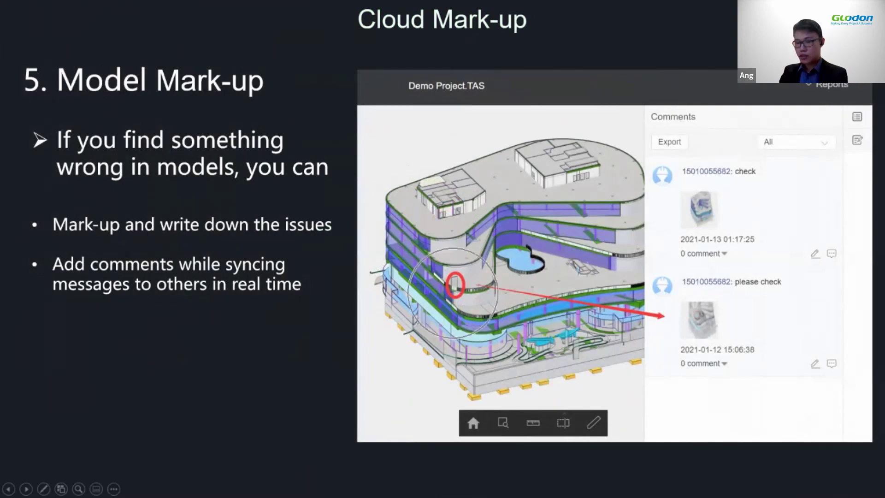
{"action": "key", "text": "Right"}
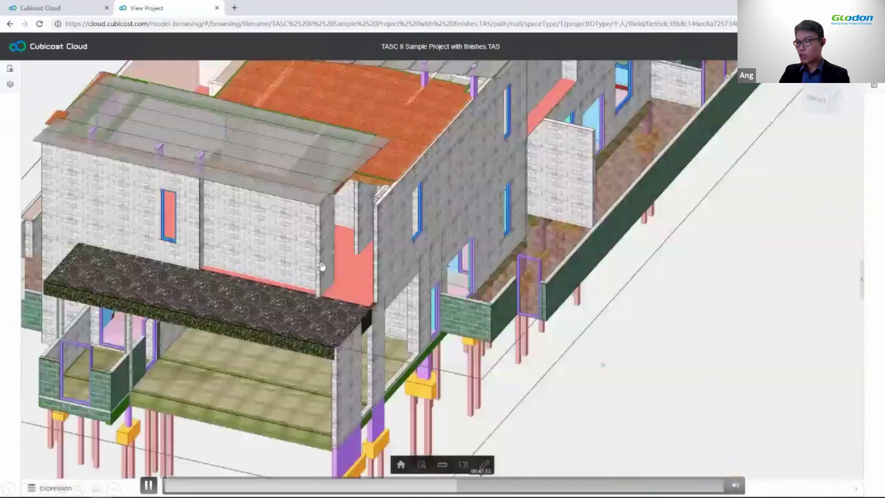
{"action": "left_click", "coordinate": [482, 485]}
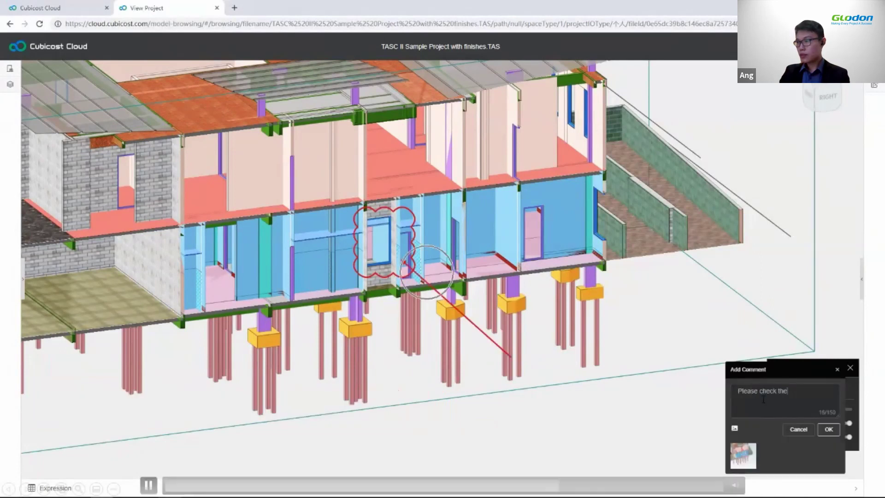
{"action": "left_click", "coordinate": [583, 485]}
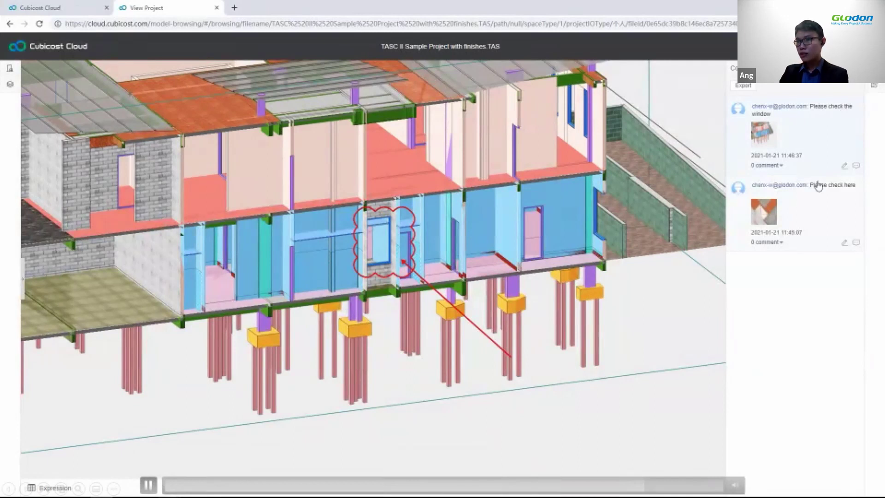
{"action": "key", "text": "Right"}
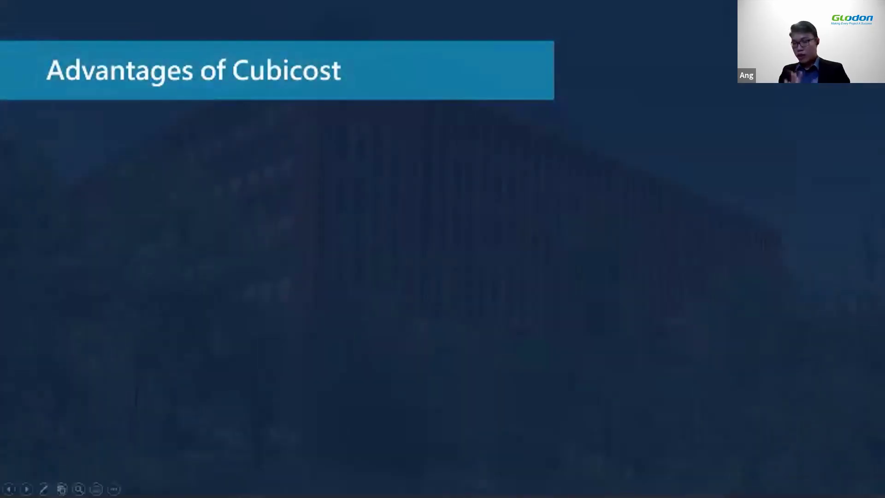